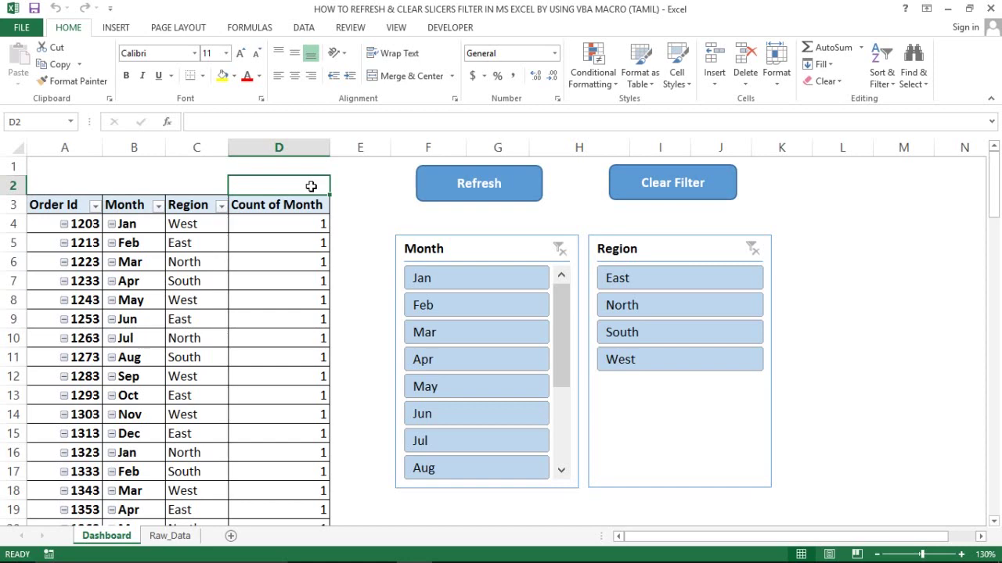
- Inspect the pivot's Count of Month values for the Feb and Mar rows
left_click(232, 223)
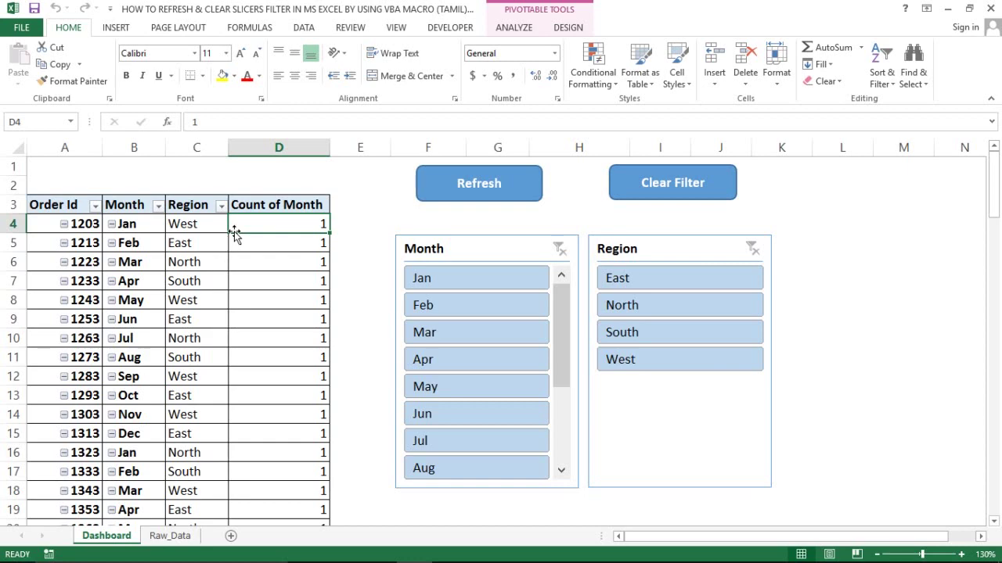
left_click(283, 207)
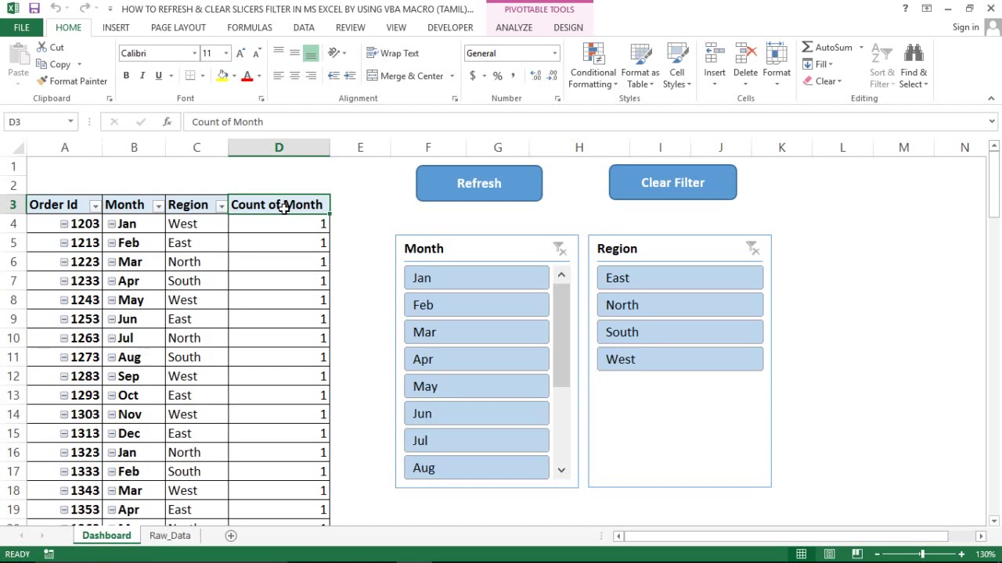
left_click(234, 258)
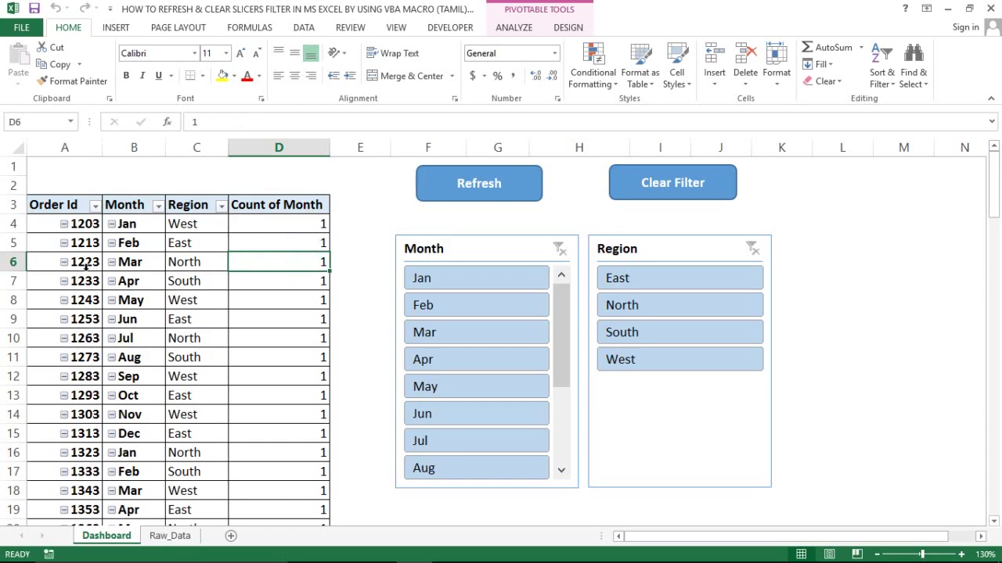
left_click(149, 246)
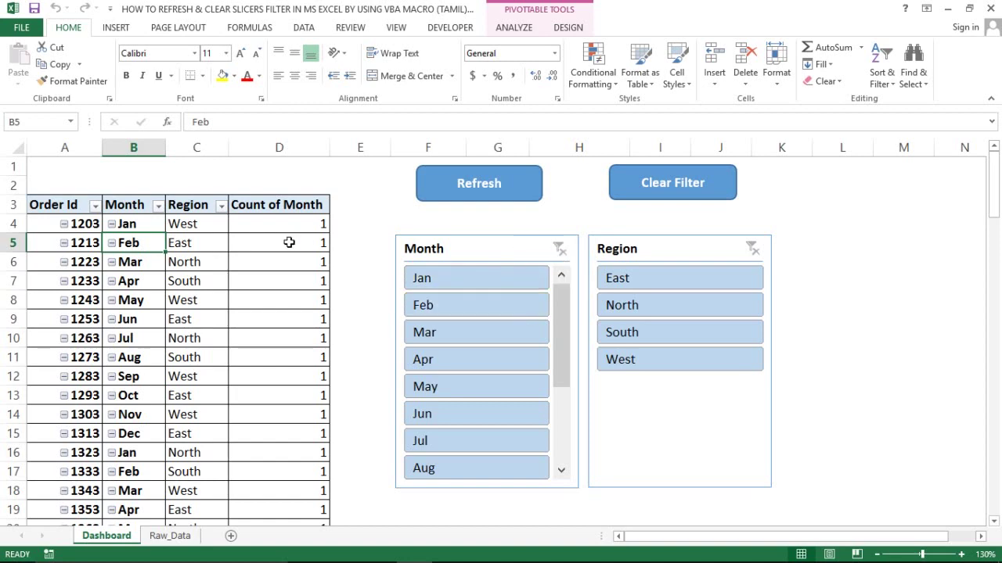
- On Raw_Data, select the whole Table1 range from the Name Box list
left_click(166, 536)
left_click(219, 189)
left_click(84, 166)
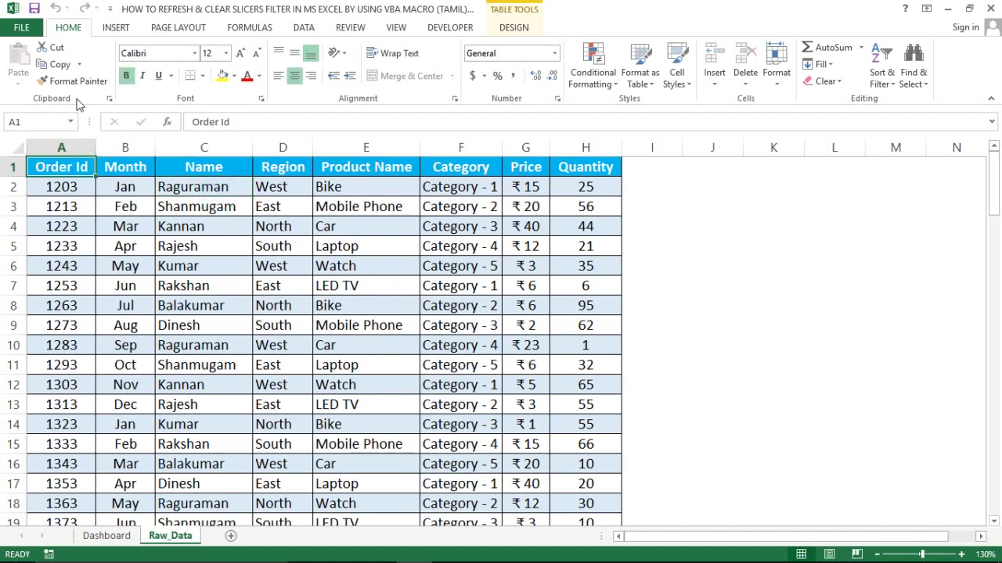
left_click(70, 122)
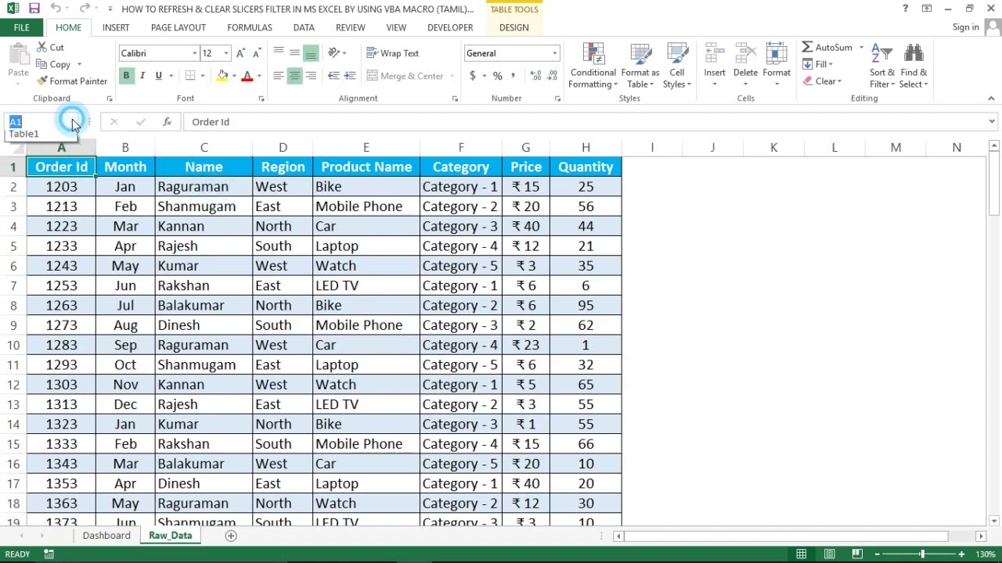
left_click(28, 141)
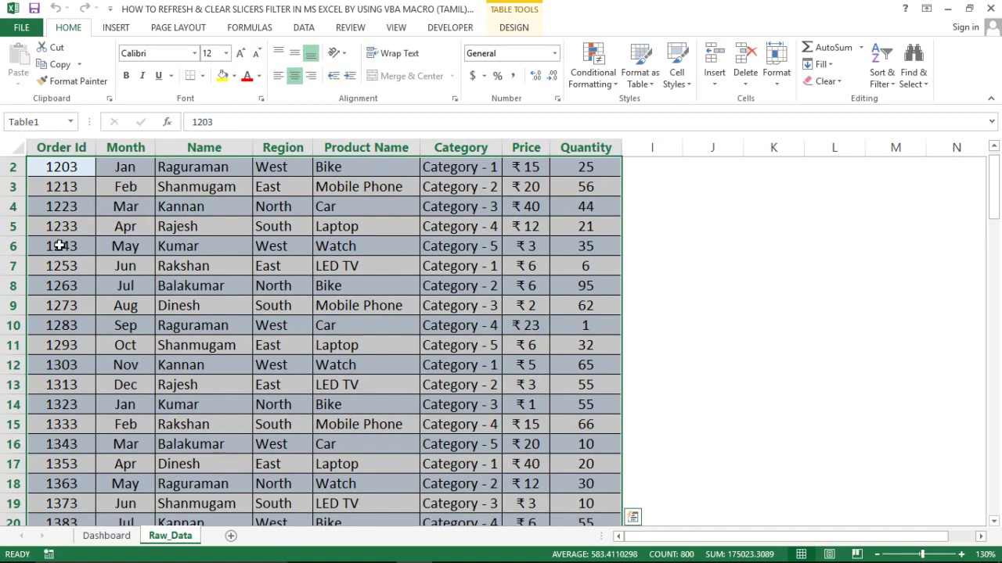
key("ctrl+Home")
- Test the table's auto-expansion by entering 'x' below the last row, then undo it
key("Down")
key("ctrl+Down")
key("Down")
key("Down")
key("Down")
key("Down")
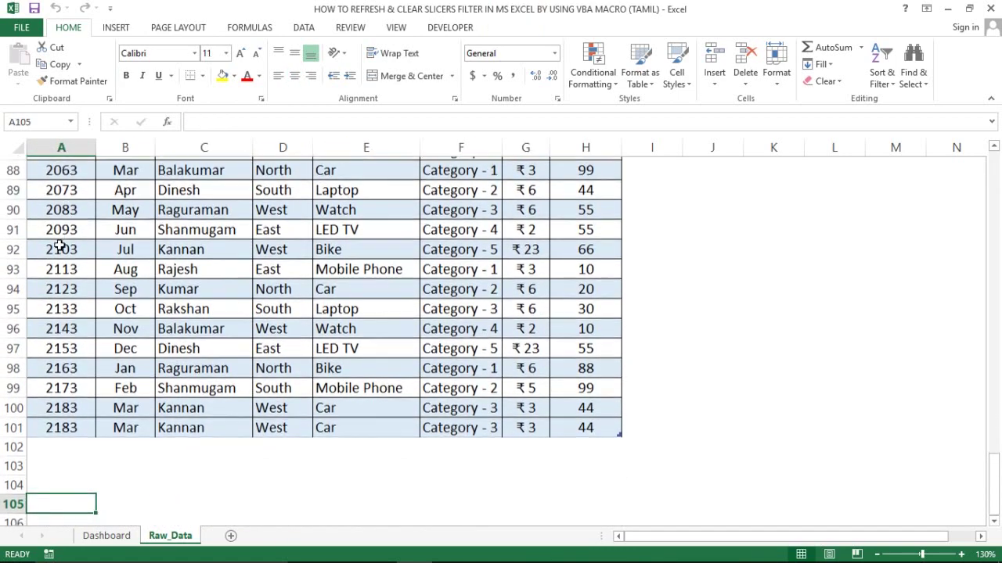
key("Up")
key("Up")
key("Up")
key("Down")
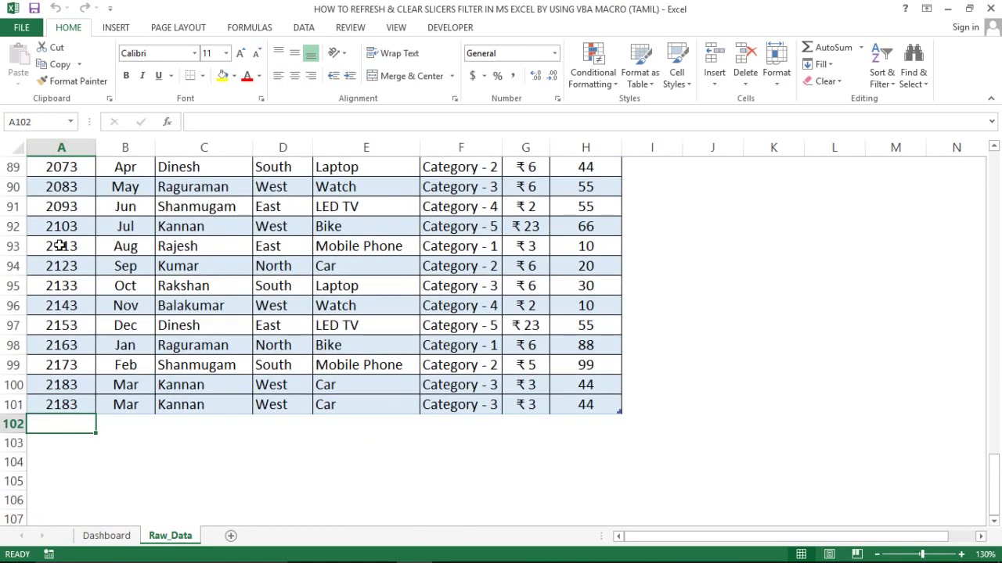
type("x")
key("Return")
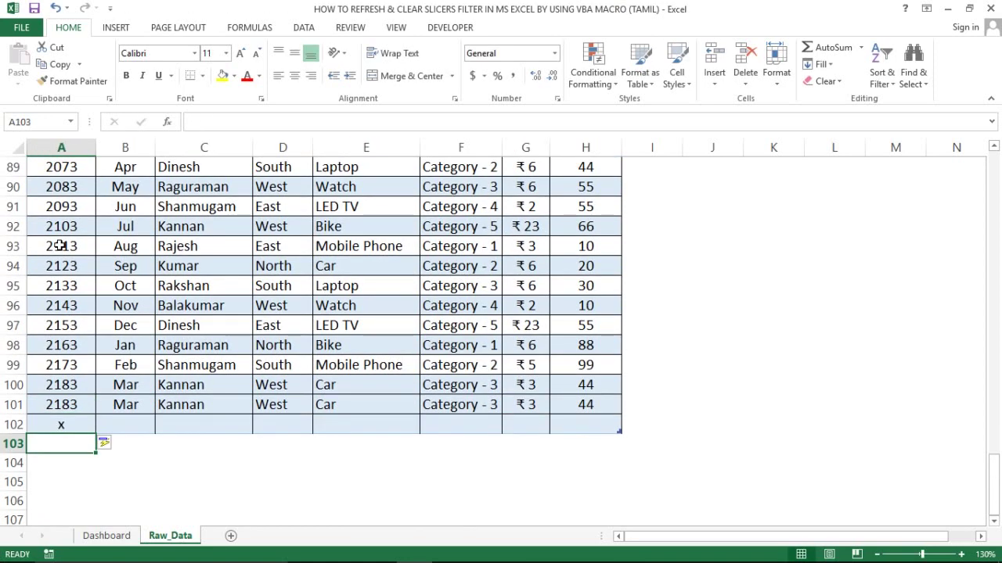
key("Up")
key("ctrl+z")
key("Up")
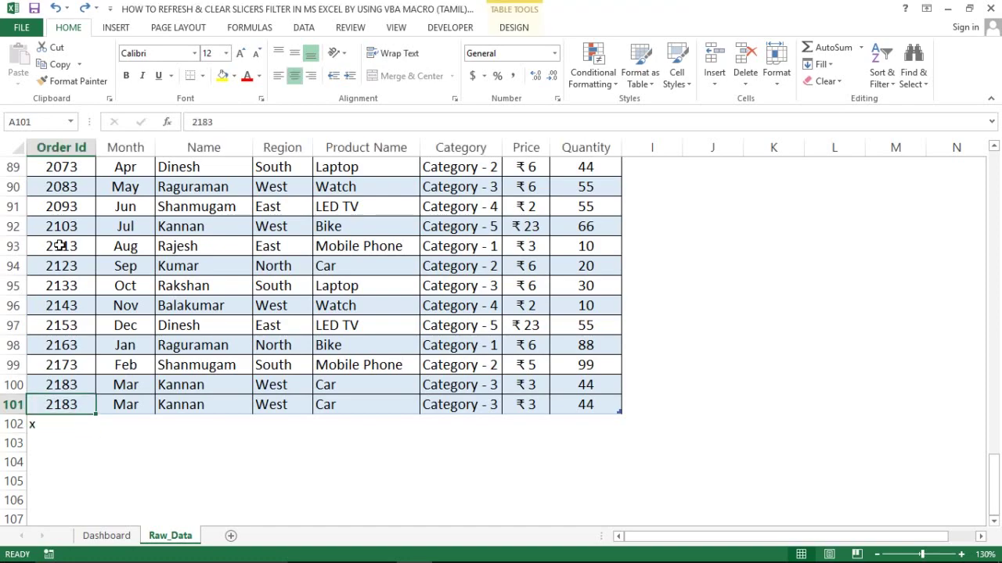
key("ctrl+z")
key("ctrl+Home")
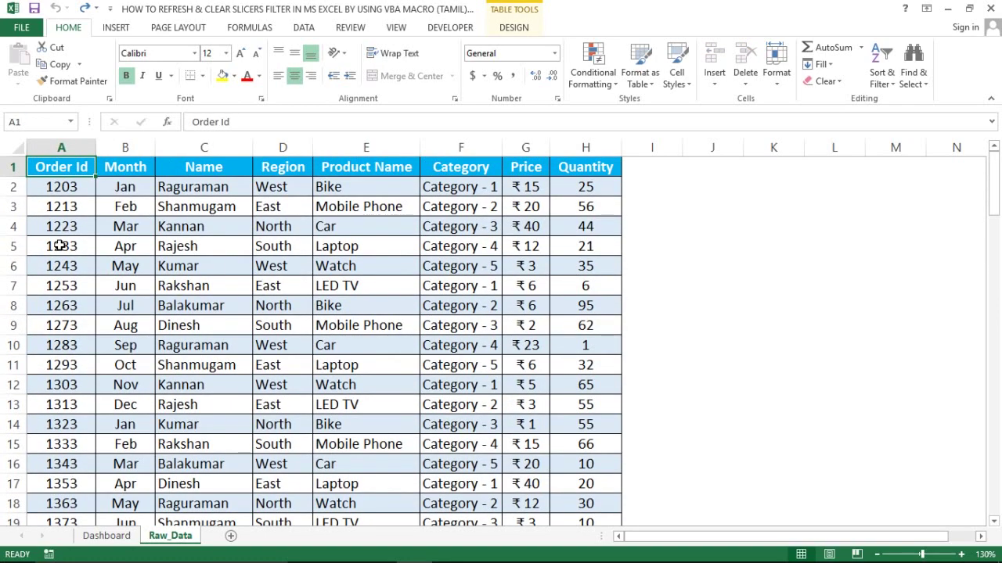
- Back on the Dashboard, show the PivotTable field list from the Mar cell's context menu
left_click(103, 536)
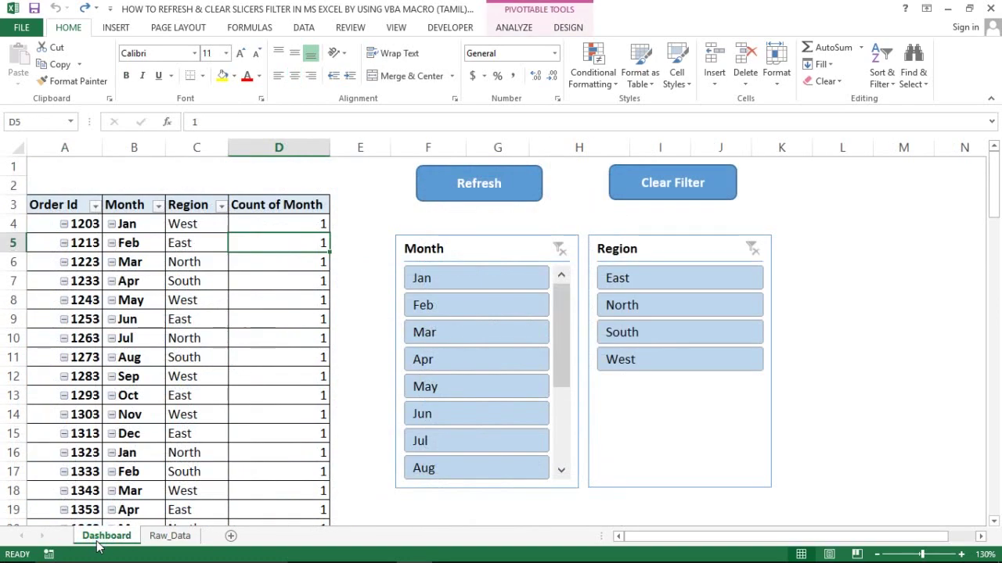
left_click(173, 435)
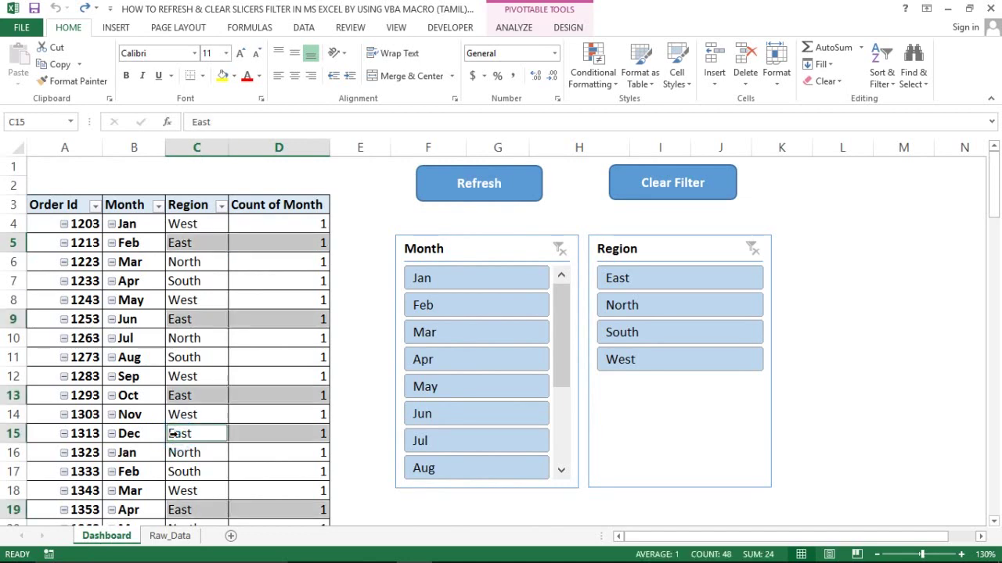
left_click(214, 226)
left_click(157, 261)
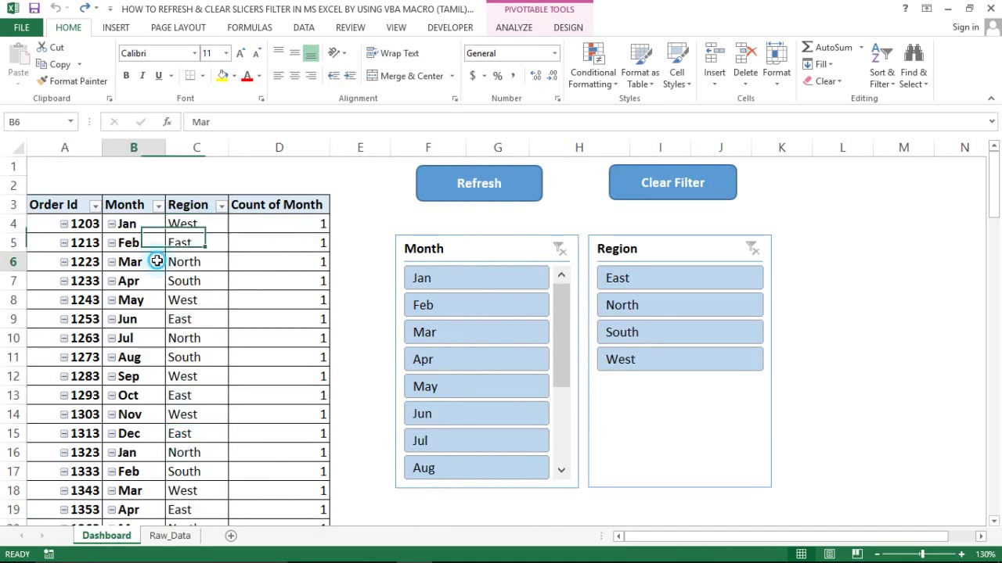
left_click(169, 537)
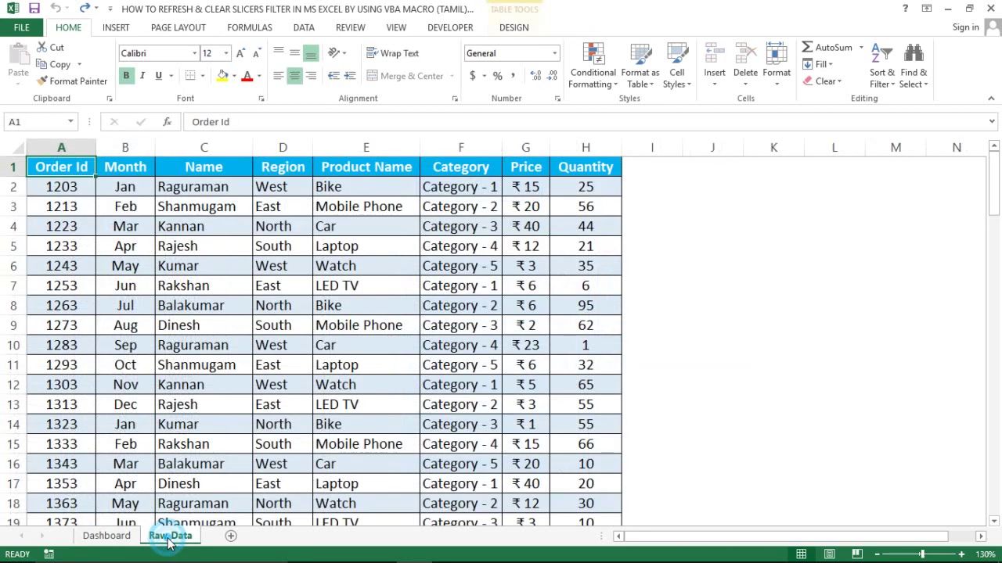
left_click(106, 536)
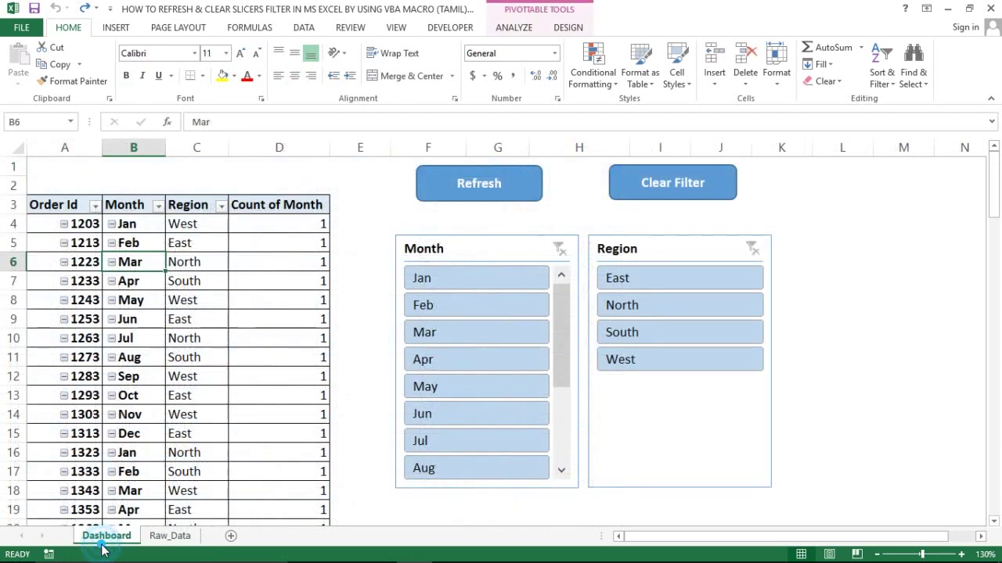
left_click(121, 321)
left_click(134, 263)
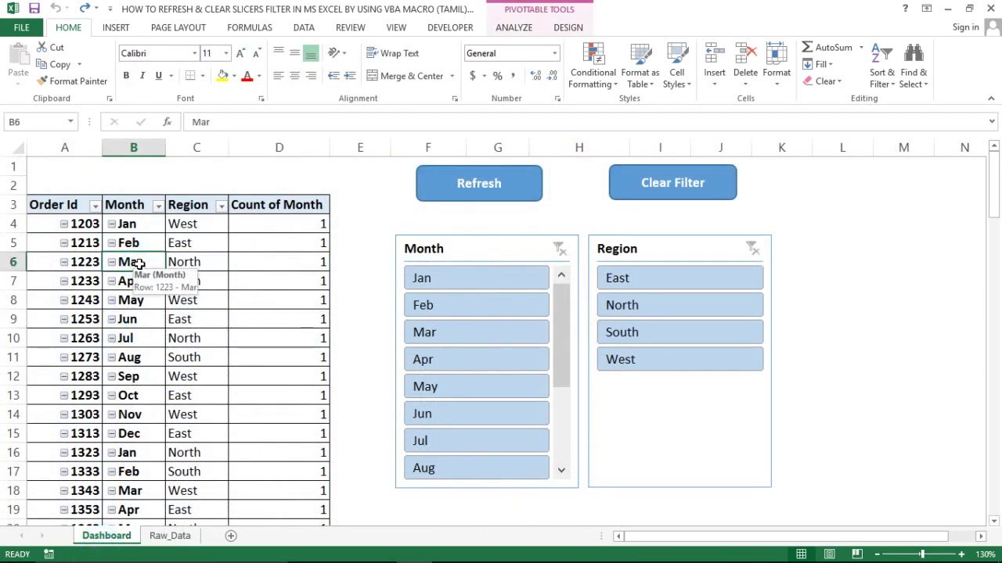
right_click(138, 264)
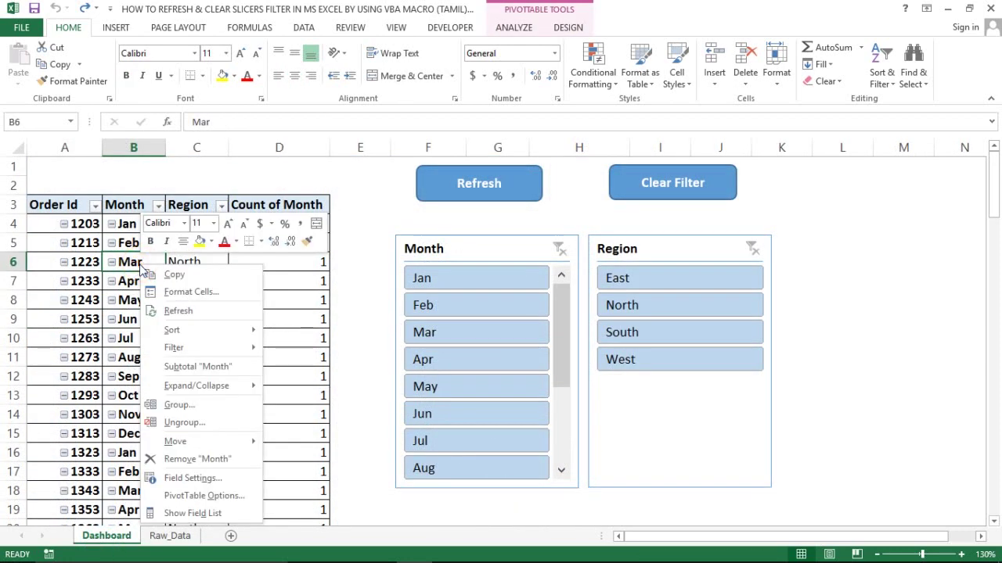
left_click(179, 511)
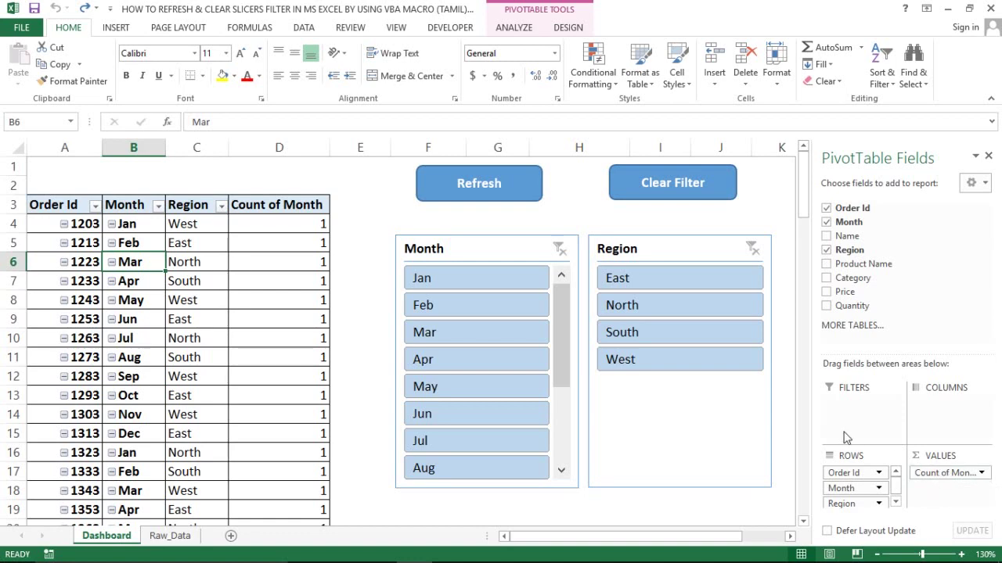
- Close the PivotTable Fields pane
left_click(267, 248)
left_click(117, 211)
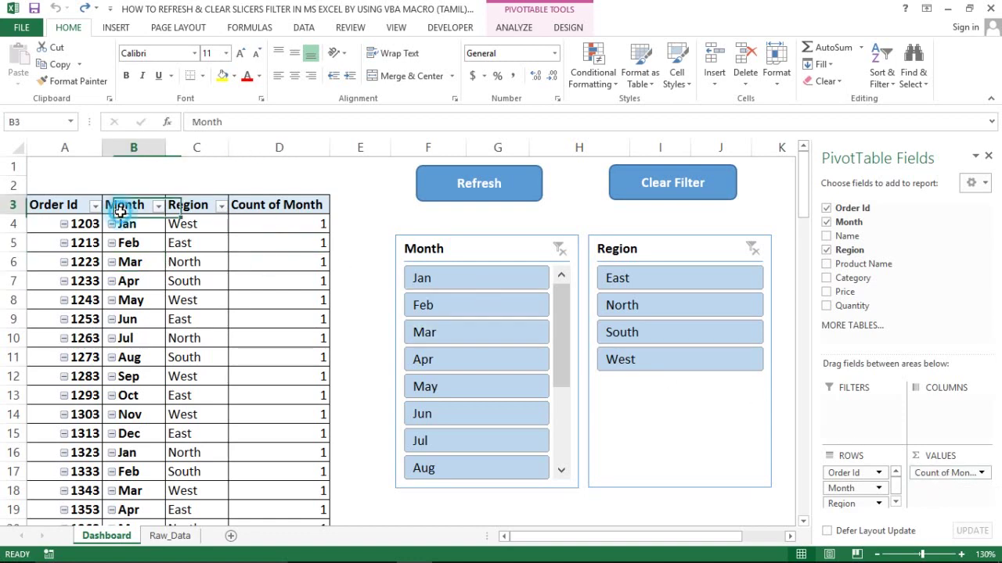
left_click(988, 155)
- From a Region cell, choose Insert Slicer on the Analyze tab
left_click(166, 266)
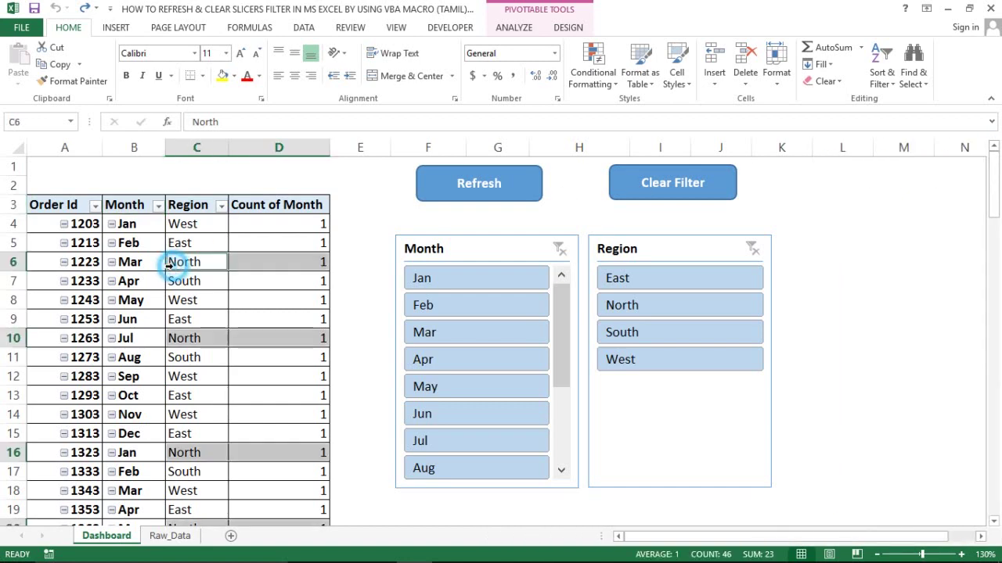
left_click(196, 236)
left_click(194, 239)
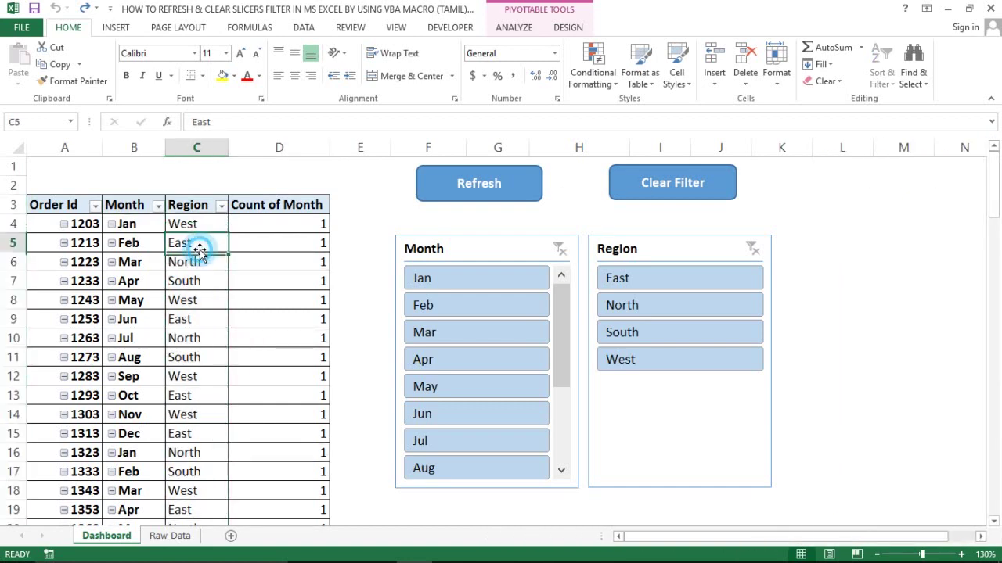
left_click(515, 28)
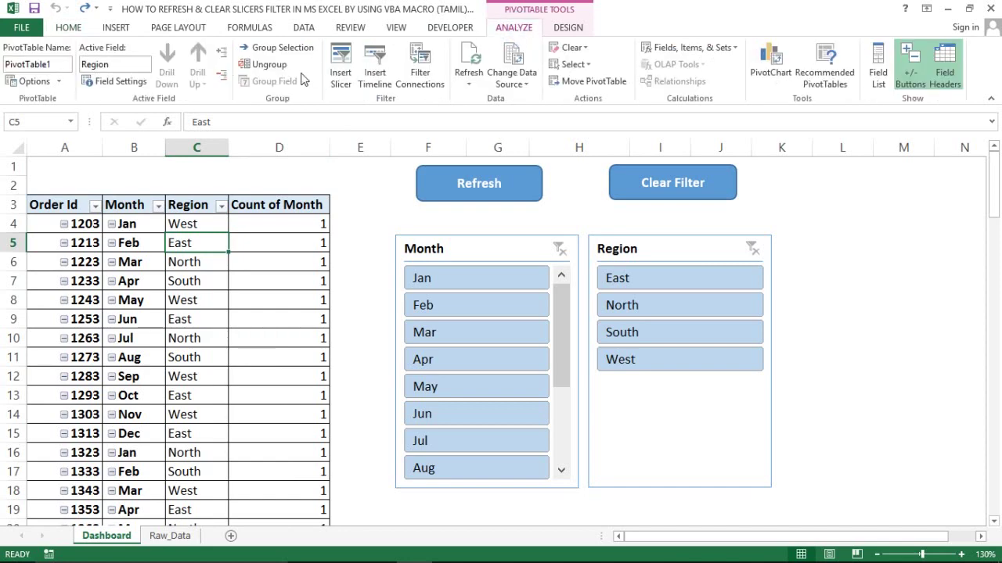
left_click(341, 75)
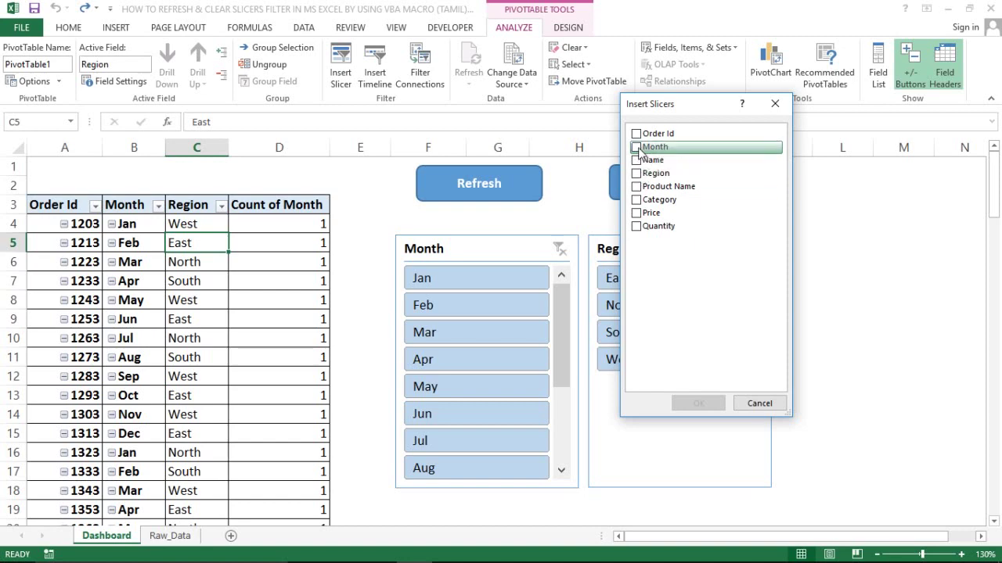
left_click(637, 147)
left_click(688, 403)
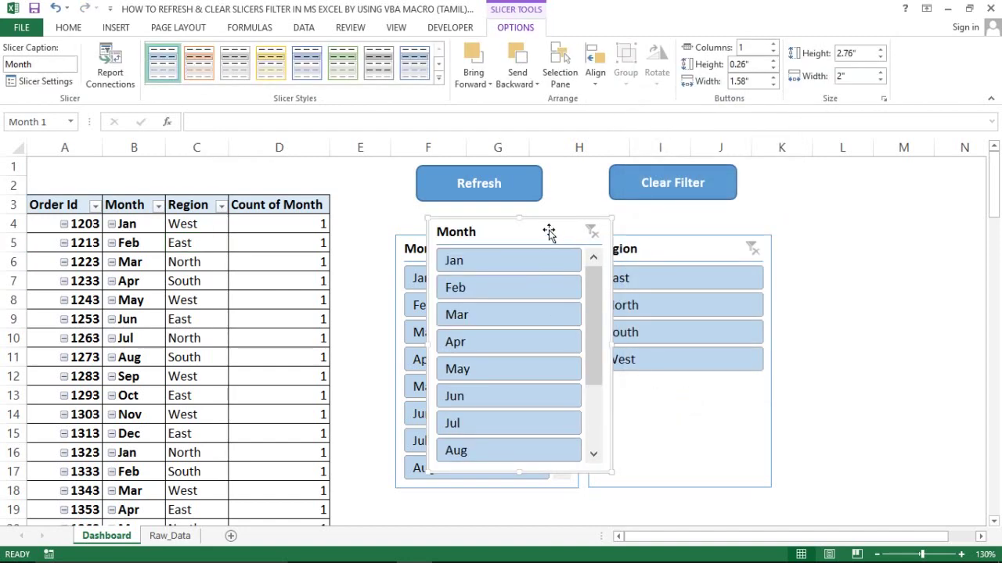
left_click(575, 233)
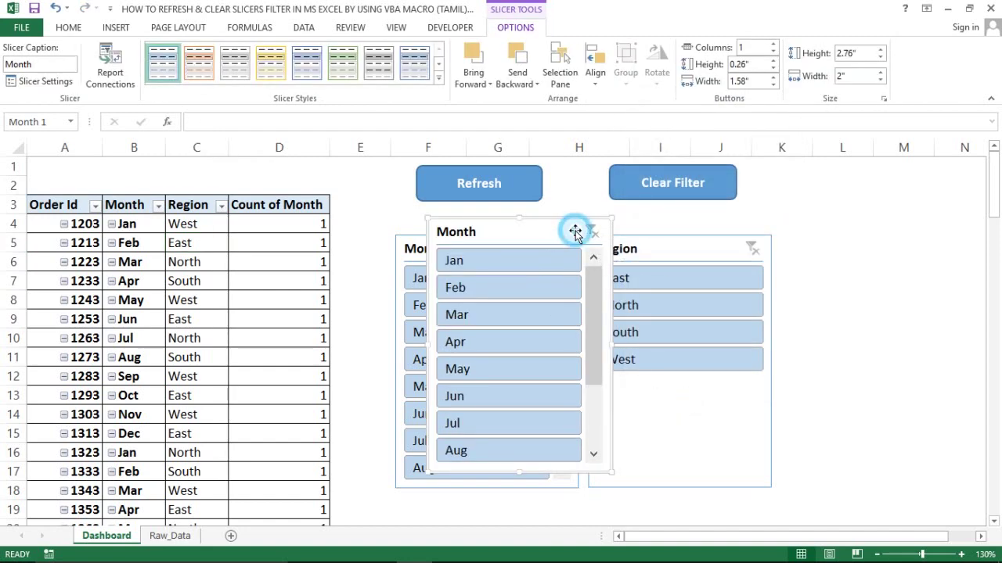
key("Delete")
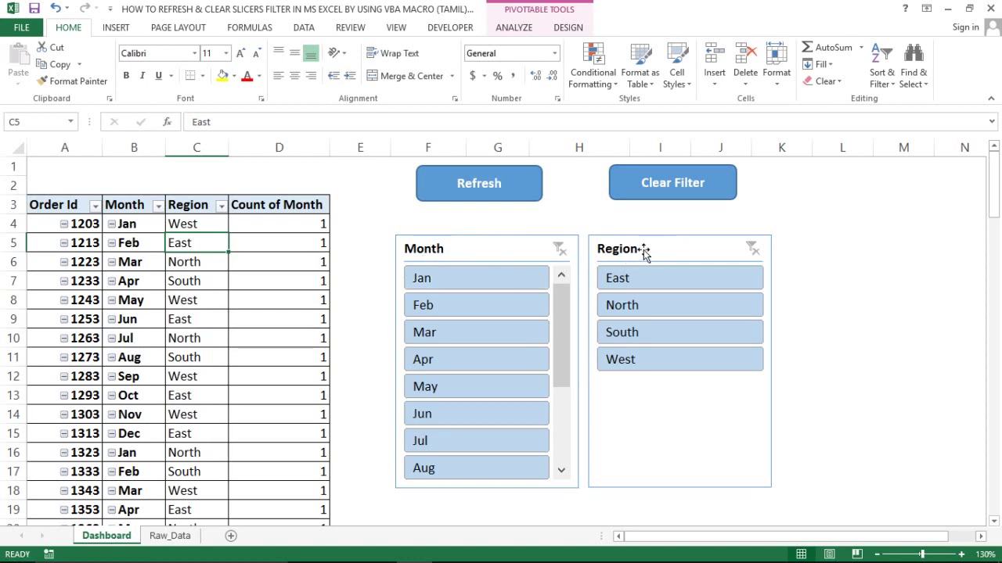
left_click(504, 29)
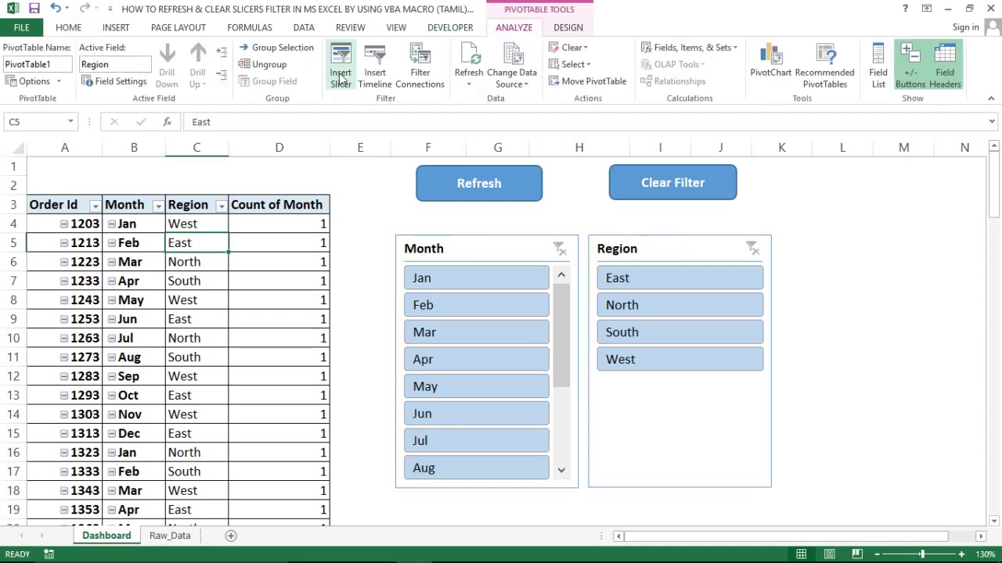
left_click(342, 77)
left_click(637, 174)
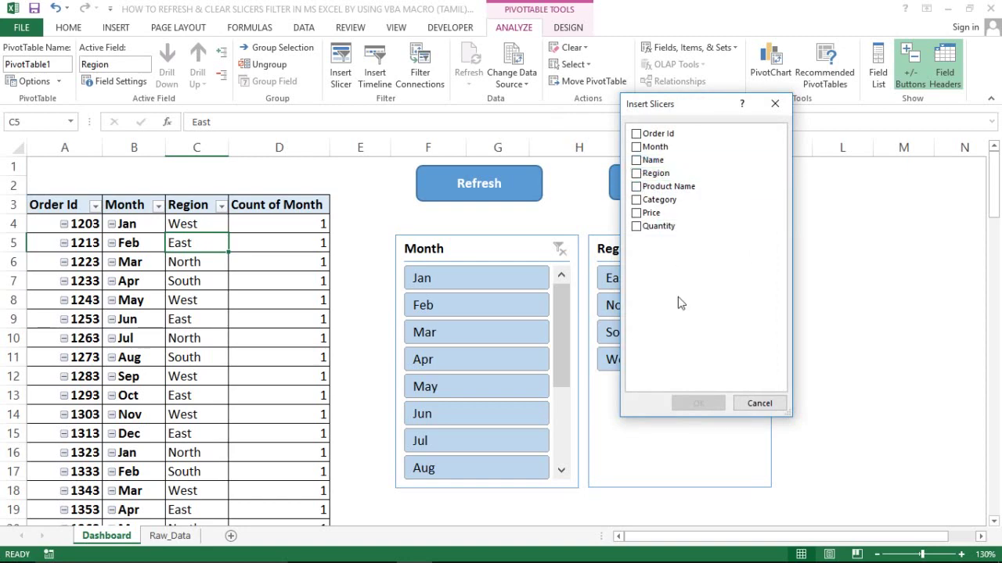
left_click(743, 403)
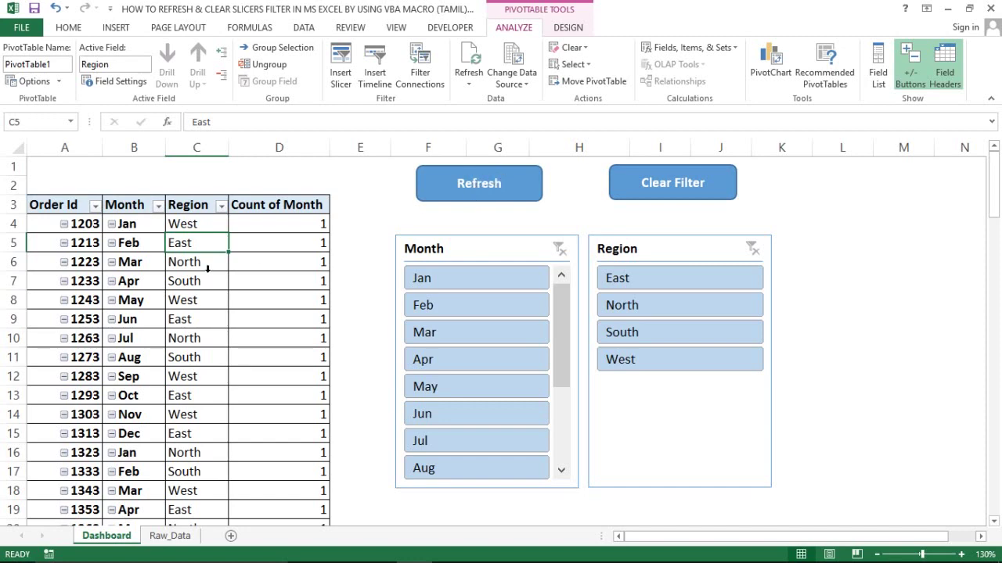
left_click(162, 264)
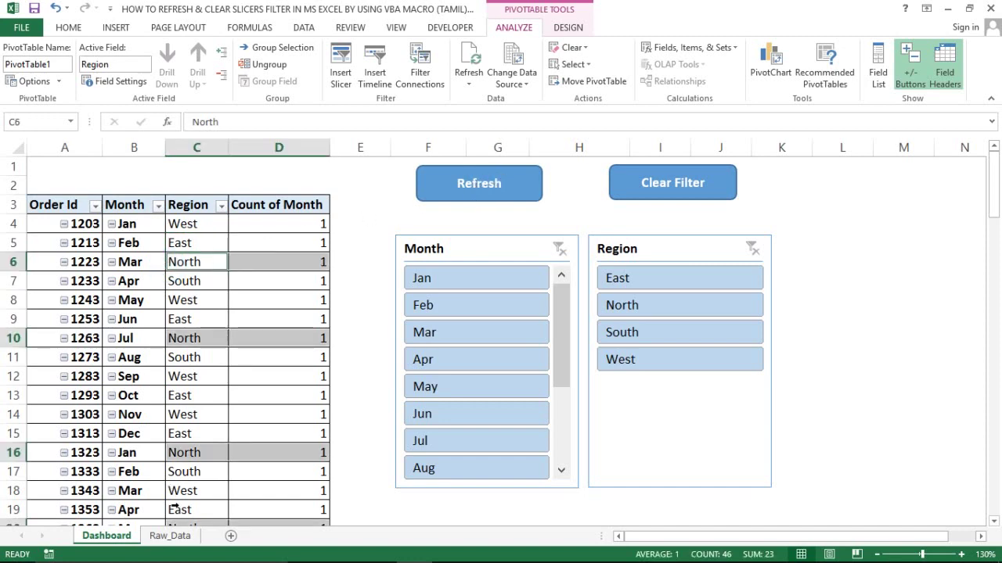
- On Raw_Data, check the extent of the Order Id column
left_click(168, 536)
left_click(79, 356)
key("ctrl+Home")
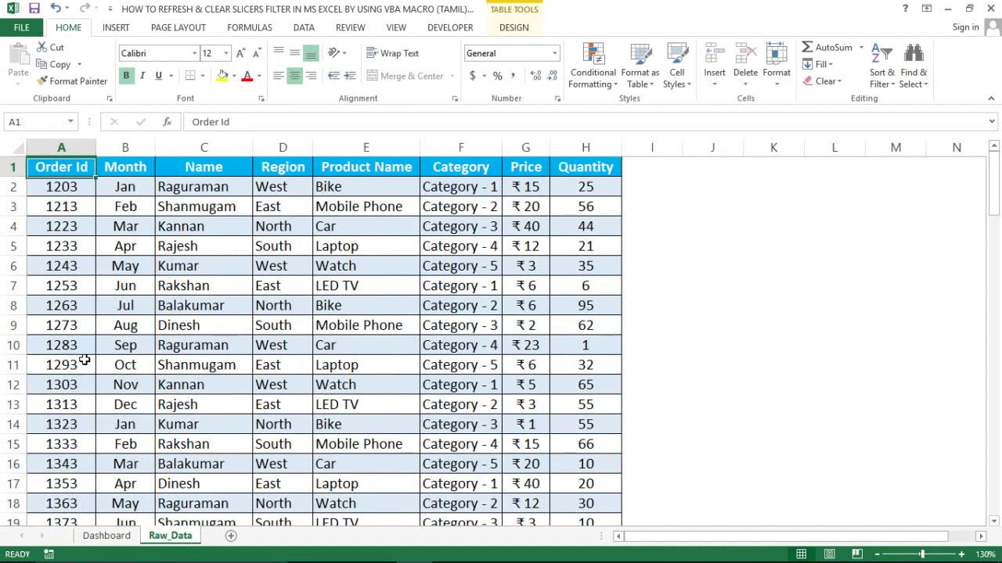
key("Down")
key("ctrl+shift+Down")
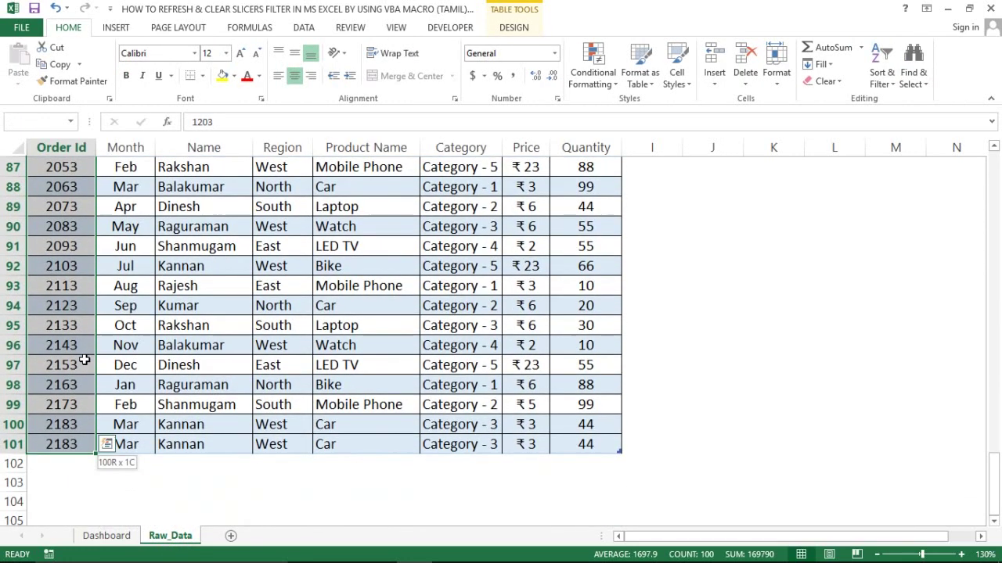
key("ctrl+Home")
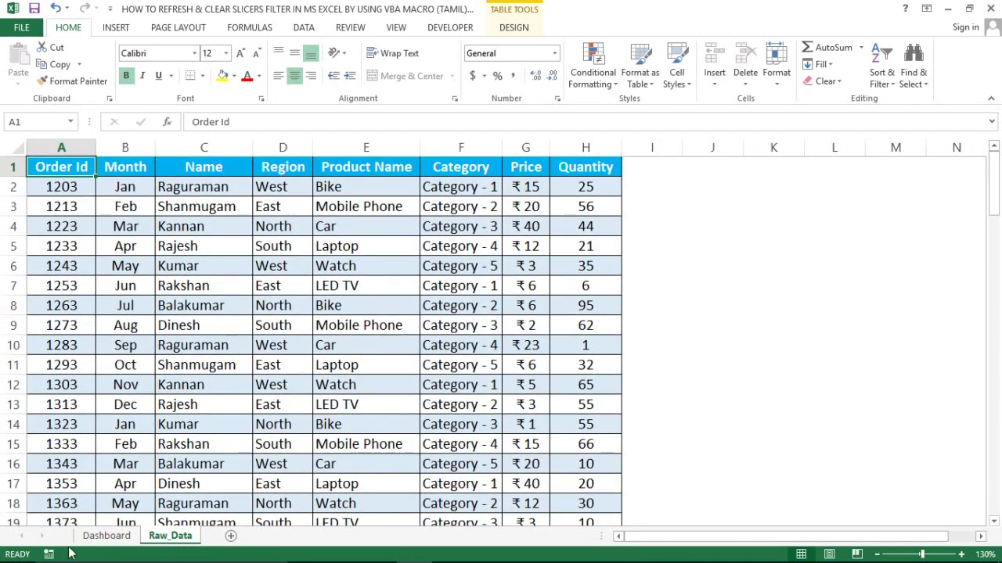
- On the Dashboard, check the pivot table's last order rows and counts
left_click(98, 537)
left_click(141, 470)
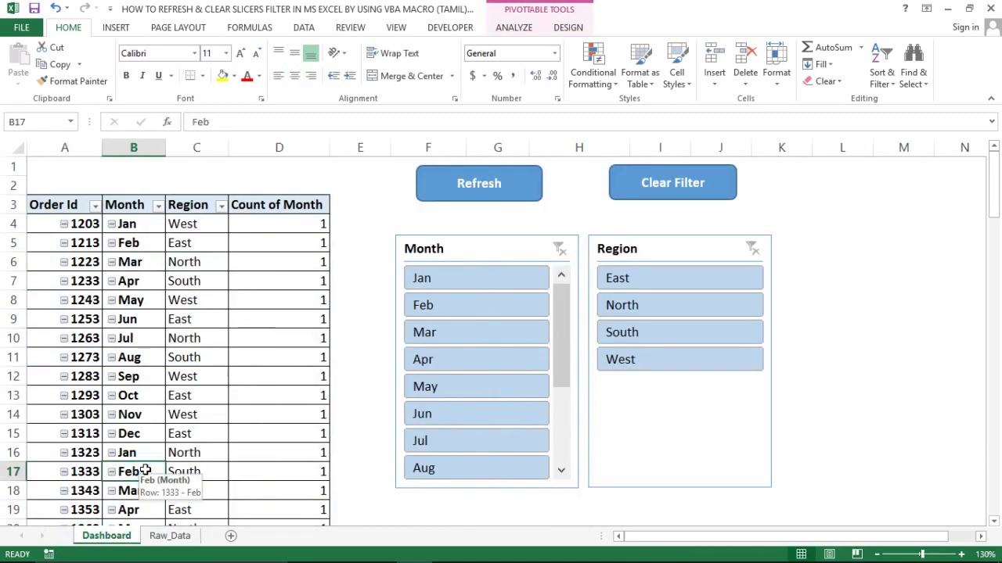
key("ctrl+Down")
key("Down")
key("Down")
key("Down")
key("ctrl+Up")
key("Right")
key("Right")
key("Right")
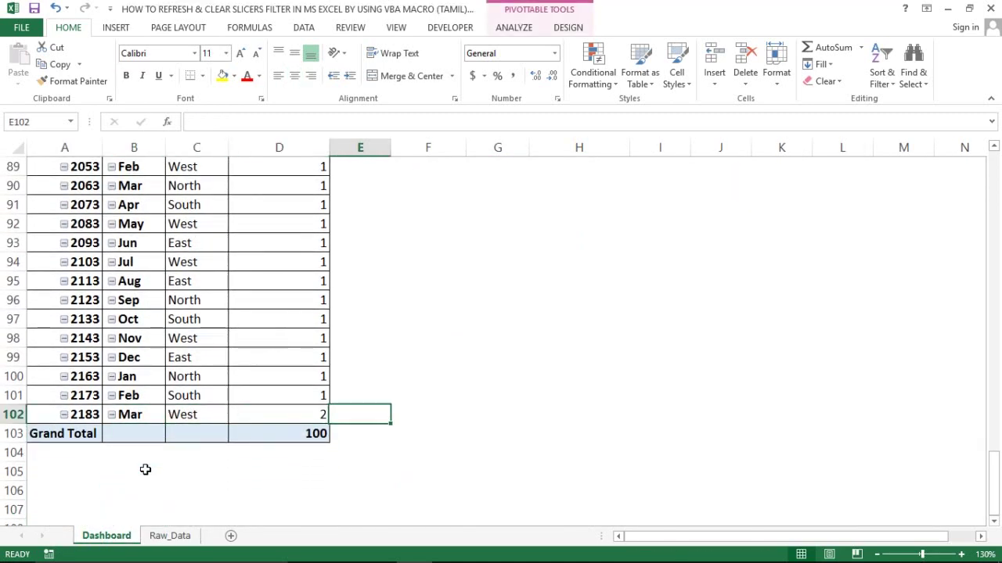
key("Left")
key("ctrl+Up")
key("ctrl+Up")
key("Down")
key("Down")
key("Down")
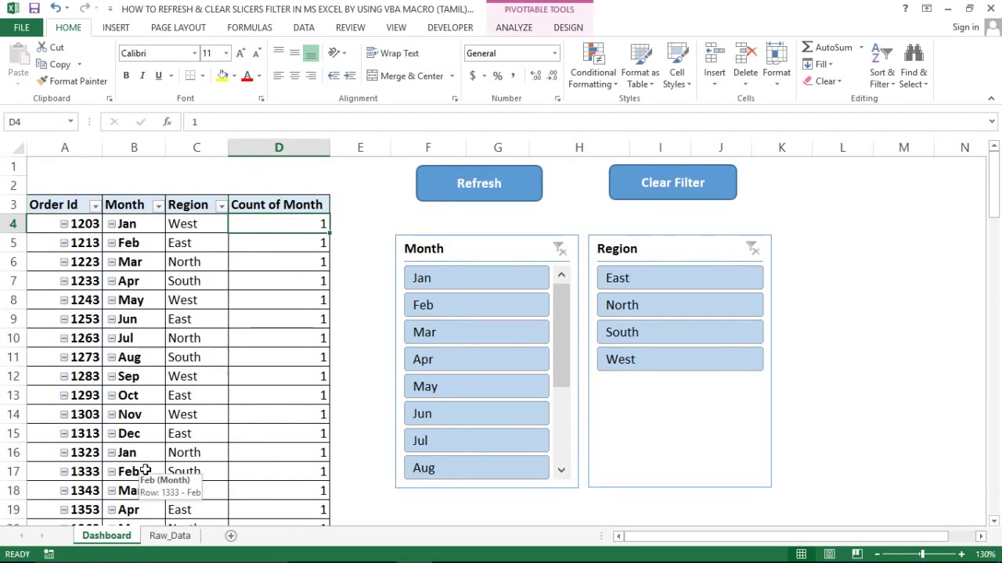
- Copy the last five order rows (97–101) and paste them into rows 102–106
left_click(186, 537)
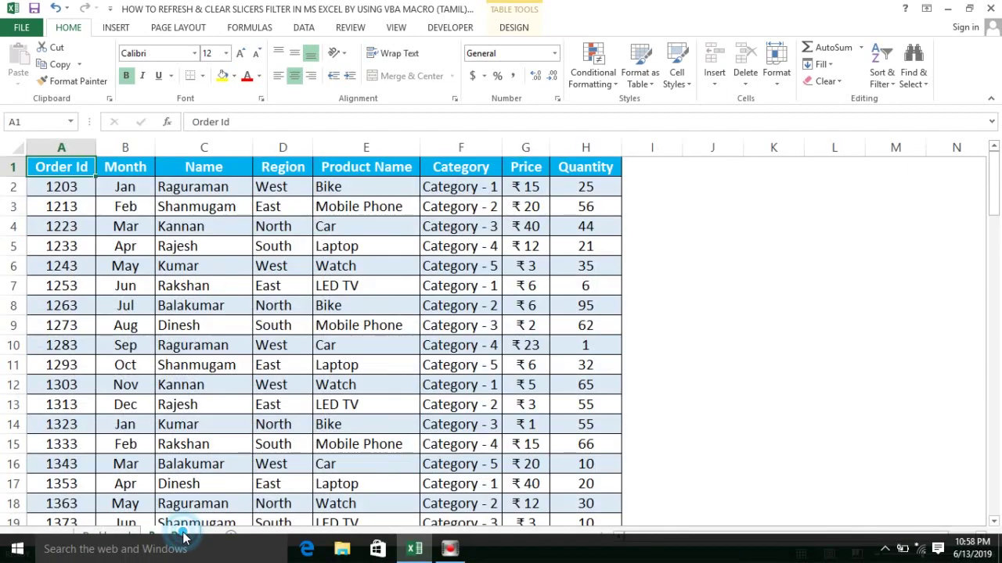
left_click(71, 443)
key("ctrl+Down")
key("Up")
key("Up")
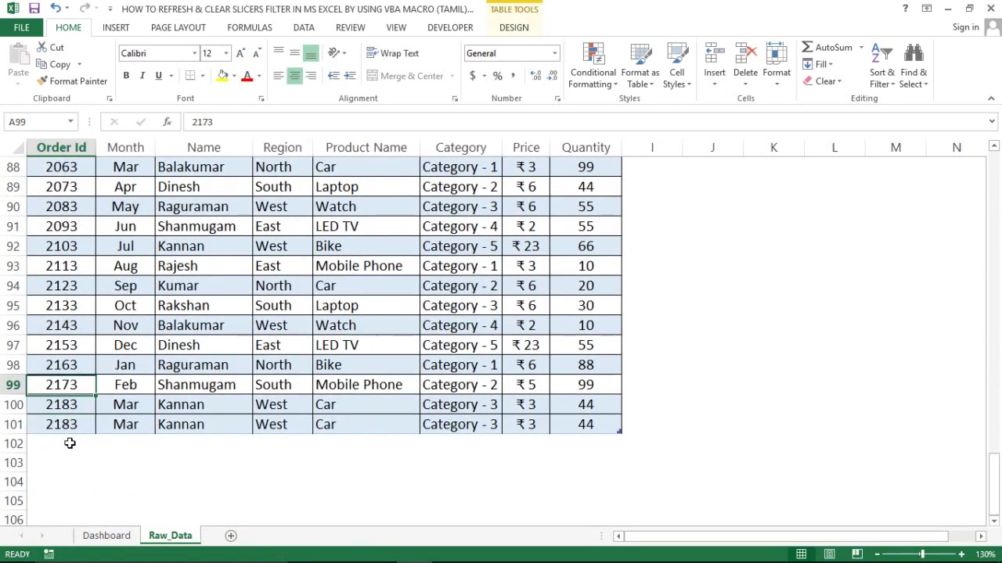
key("Up")
key("Up")
key("shift+Right")
key("shift+Right")
key("shift+Right")
key("shift+Right")
key("shift+Right")
key("shift+Right")
key("shift+Down")
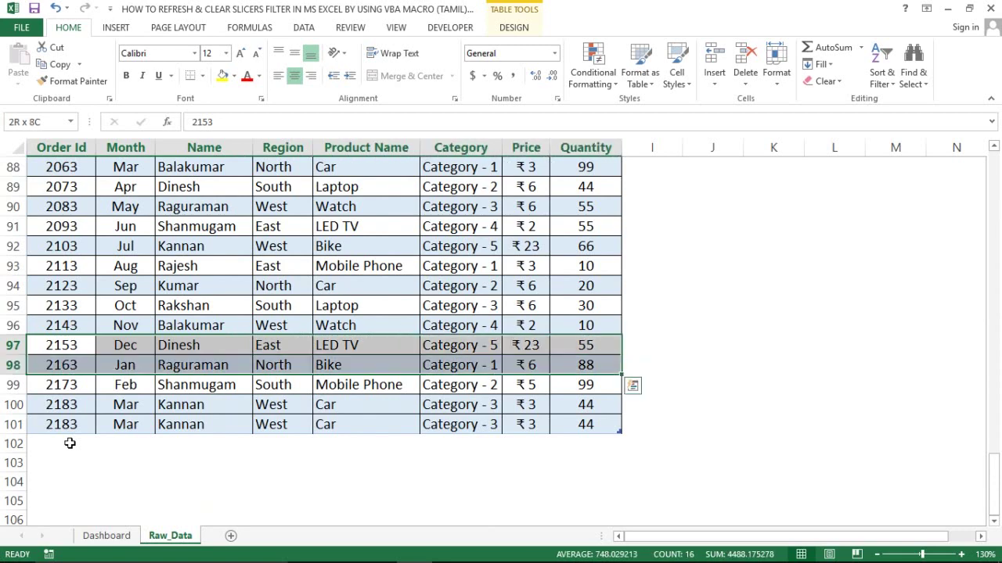
key("shift+Down")
key("shift+Down")
key("shift+Down")
key("shift+Down")
key("shift+Down")
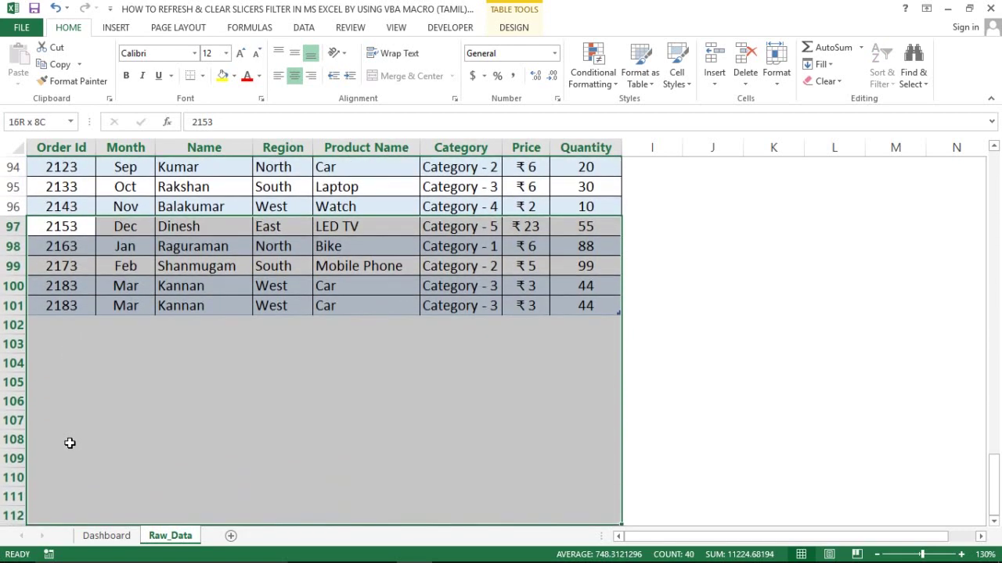
key("shift+Up")
key("shift+Up")
key("shift+Up")
key("shift+Up")
key("shift+Up")
key("shift+Up")
key("shift+Up")
key("shift+Up")
key("shift+Up")
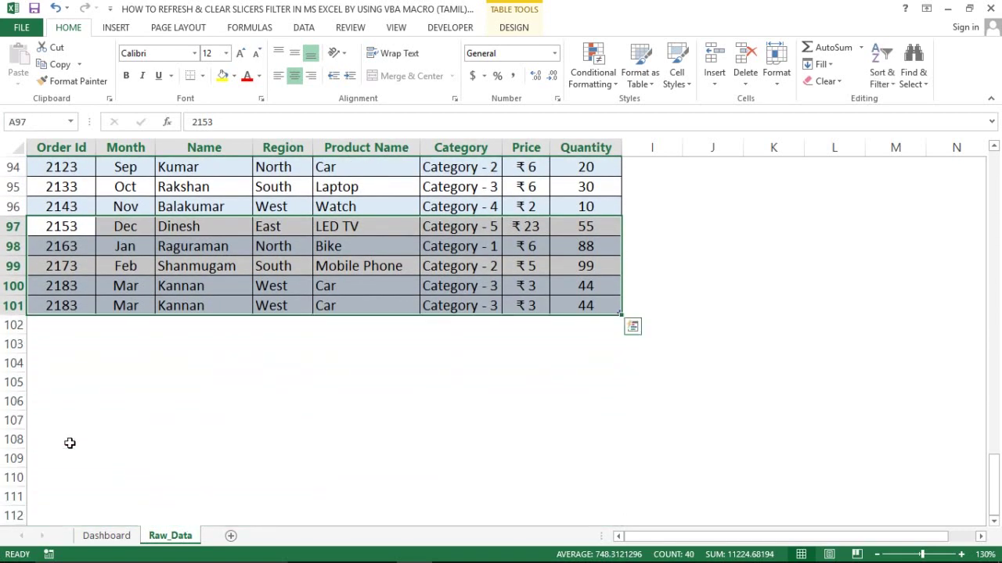
key("ctrl+c")
key("Down")
key("Down")
key("Down")
key("Down")
key("Down")
key("Down")
key("Up")
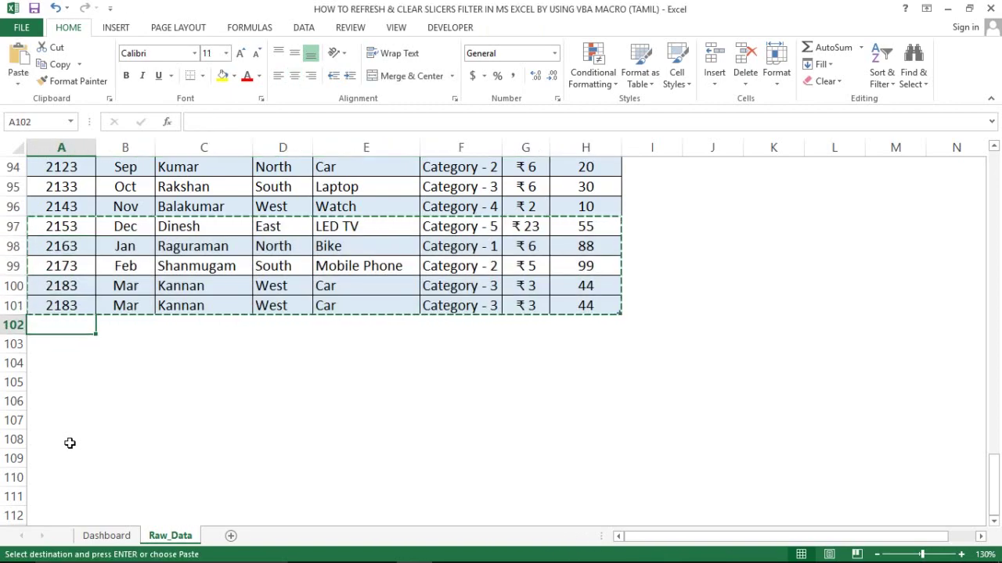
key("ctrl+v")
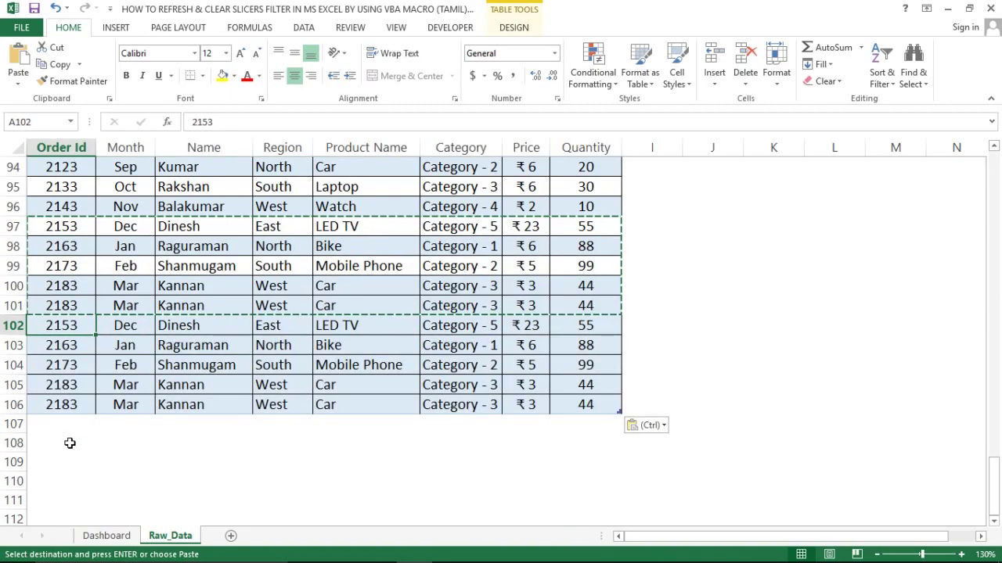
key("ctrl+Home")
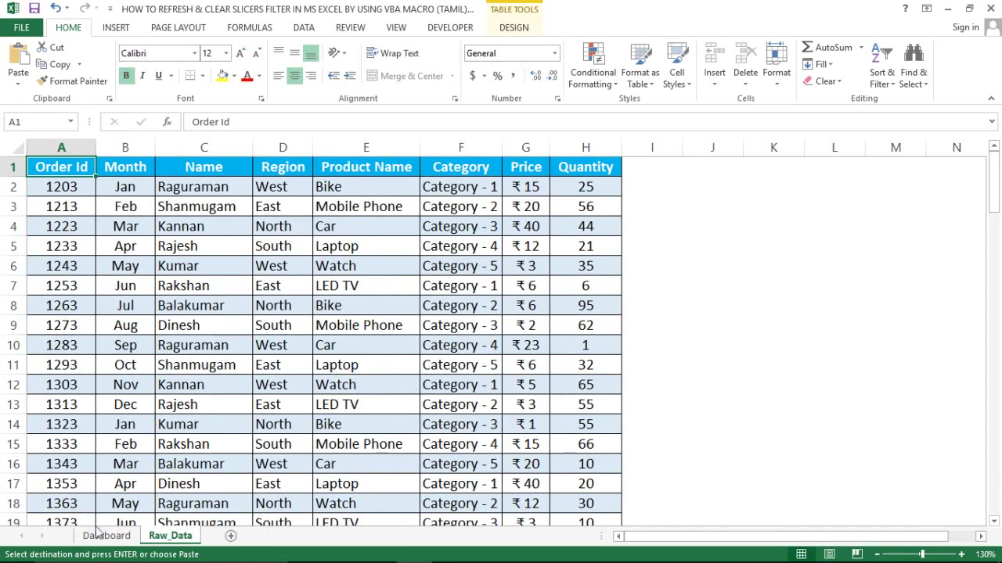
- On the Dashboard, review the pivot's last Region values before refreshing
left_click(106, 536)
left_click(190, 426)
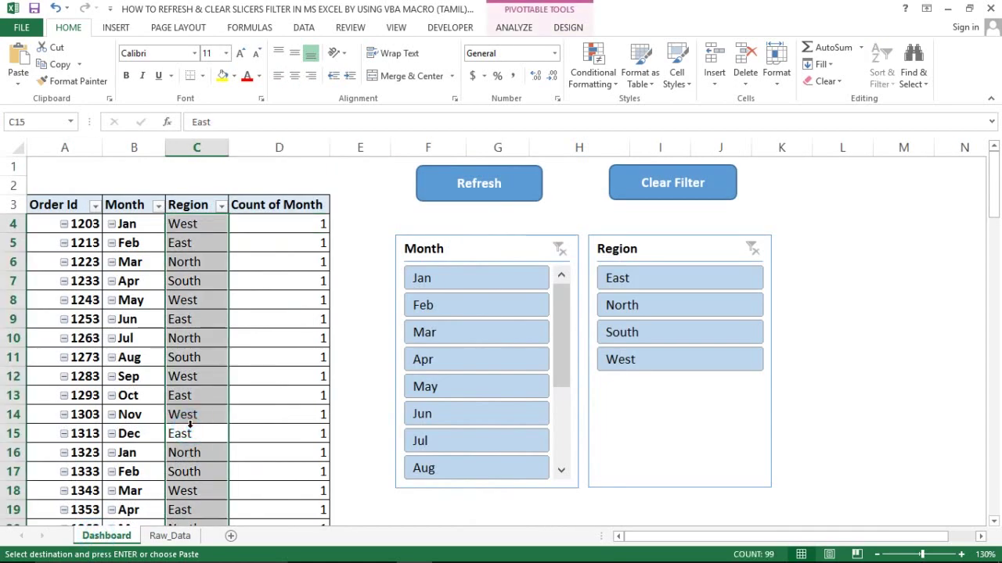
scroll(189, 427, "down", 20)
left_click(190, 427)
key("ctrl+Up")
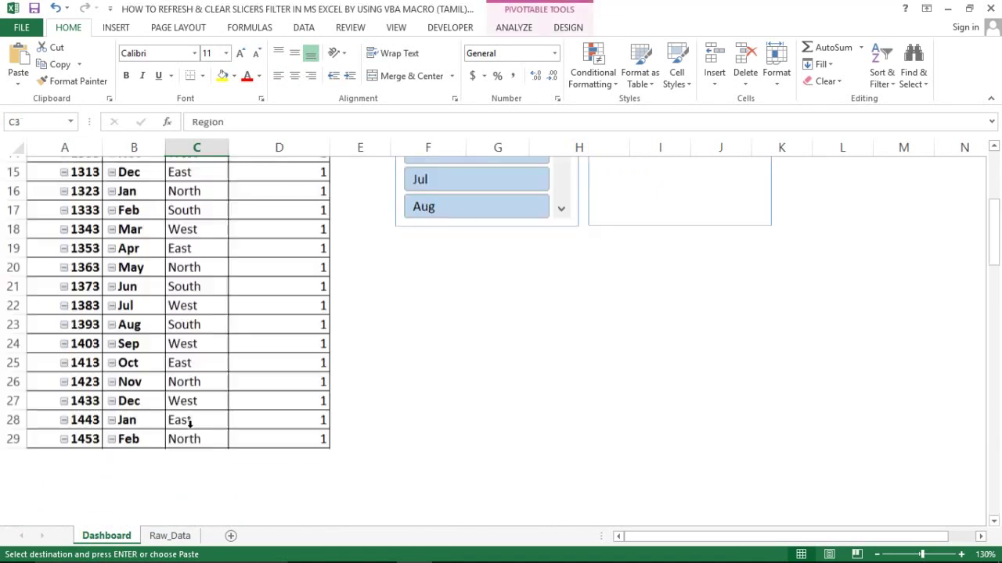
key("ctrl+Up")
key("Right")
key("Right")
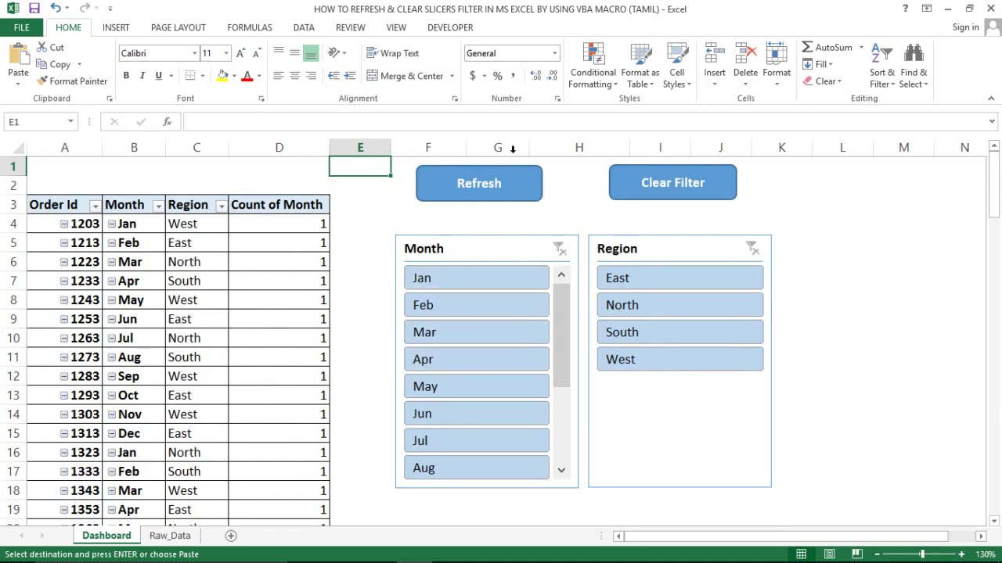
- Run the Refresh macro and confirm the pivot's Grand Total now reads 105
left_click(479, 188)
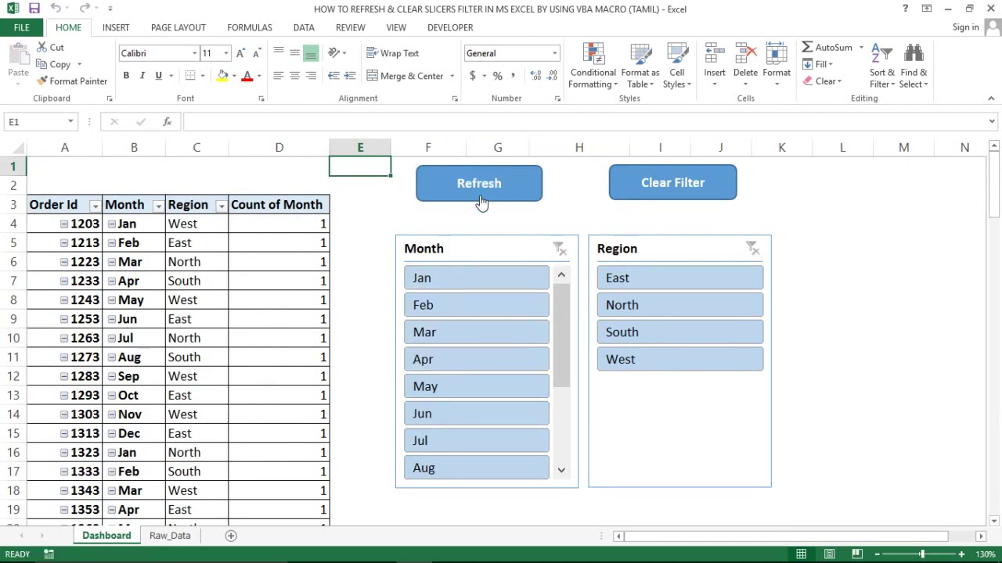
left_click(218, 229)
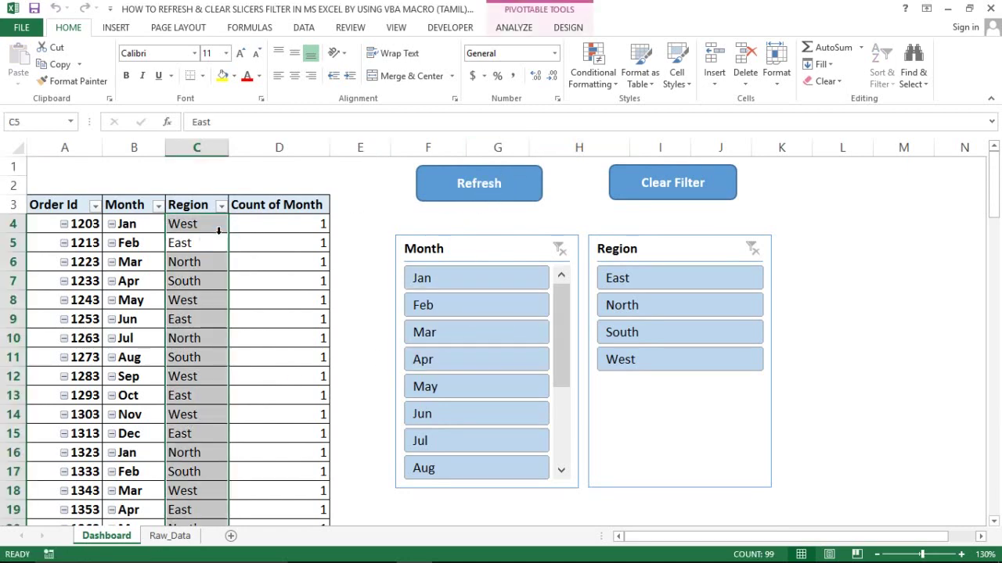
key("ctrl+Down")
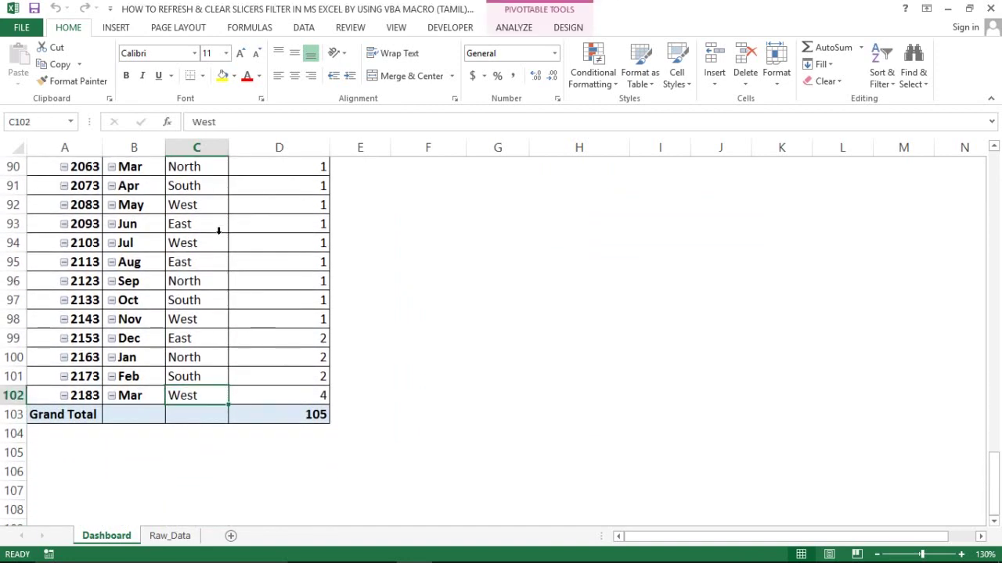
key("Right")
key("Left")
key("Down")
key("Right")
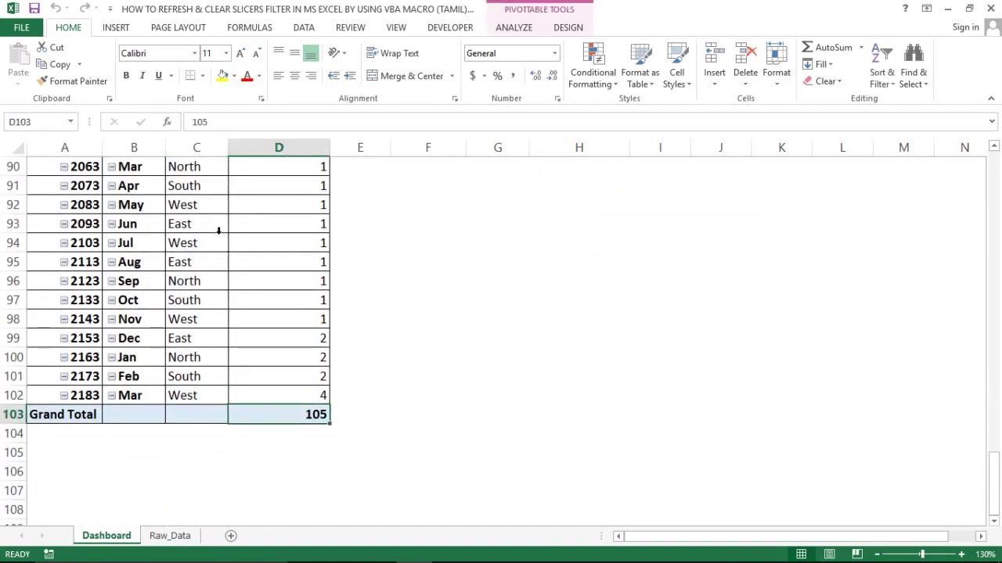
key("Left")
key("Up")
key("ctrl+Up")
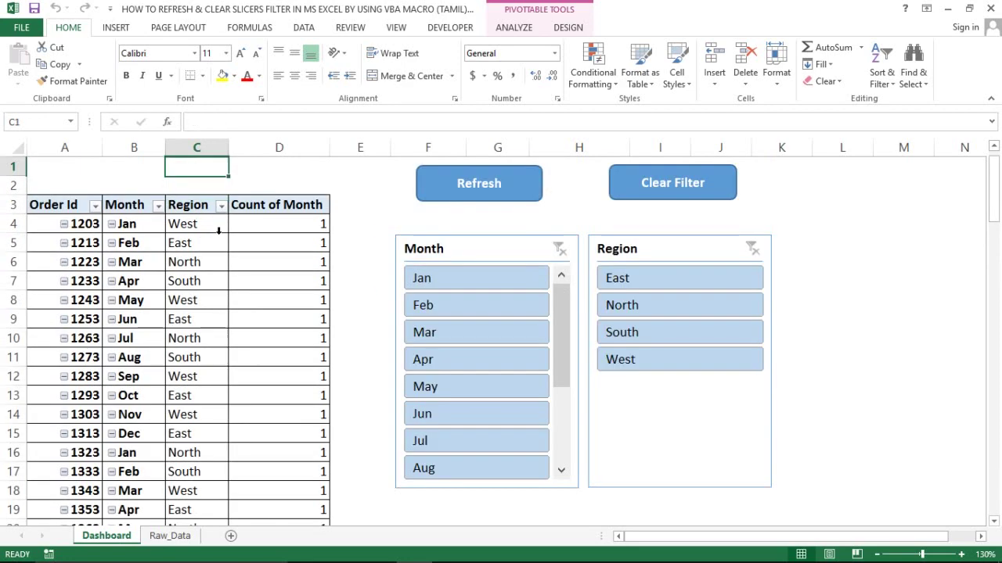
key("Down")
key("Right")
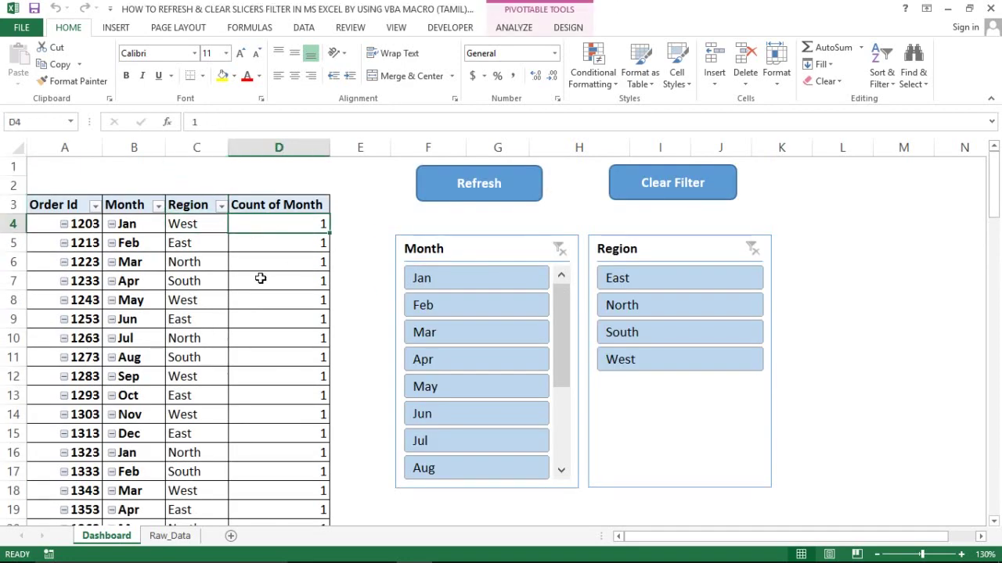
- On Raw_Data, check the last row of the order data
left_click(166, 536)
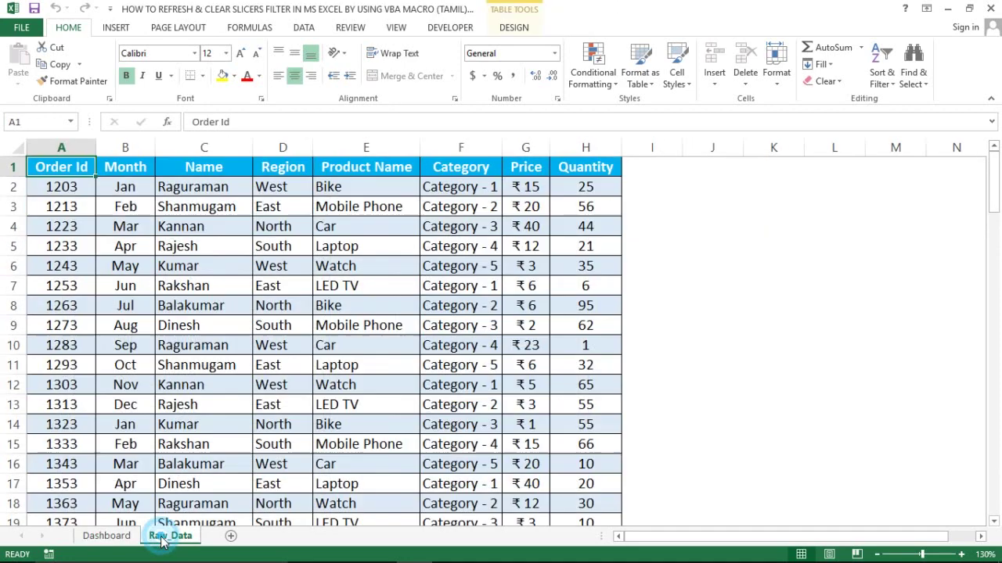
left_click(135, 468)
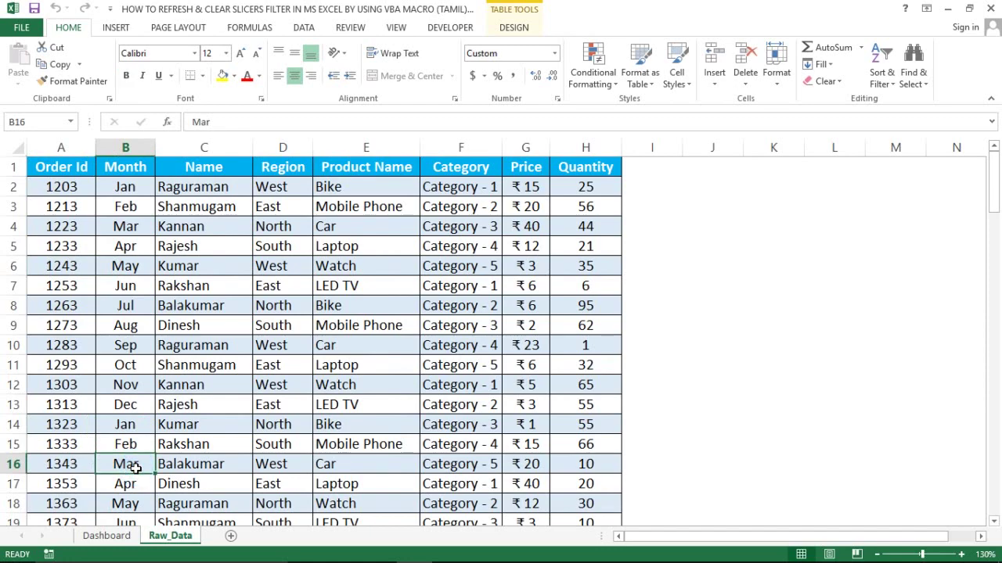
key("ctrl+Down")
key("Left")
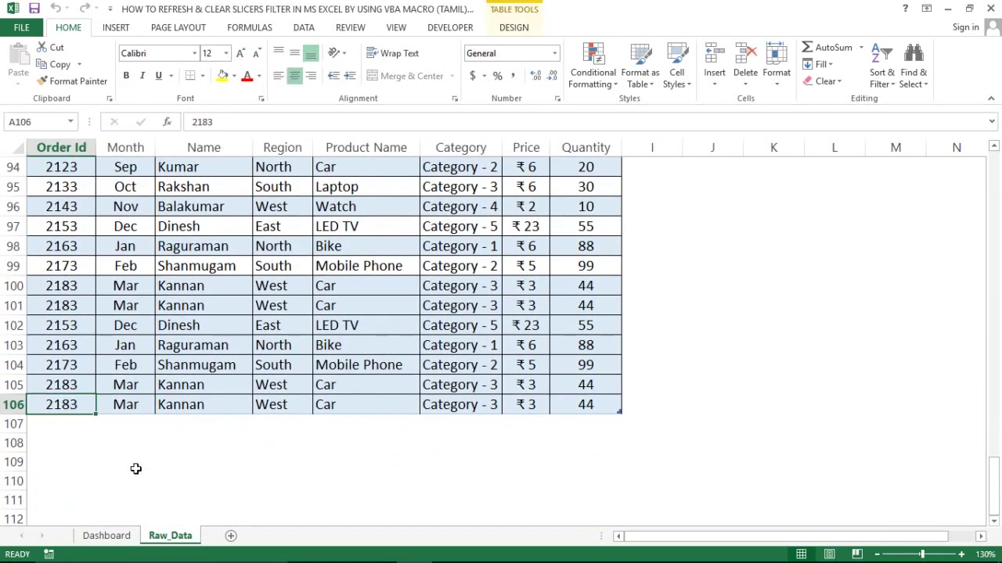
- Run the Dashboard's Refresh macro and verify the pivot Grand Total stays at 105
left_click(102, 539)
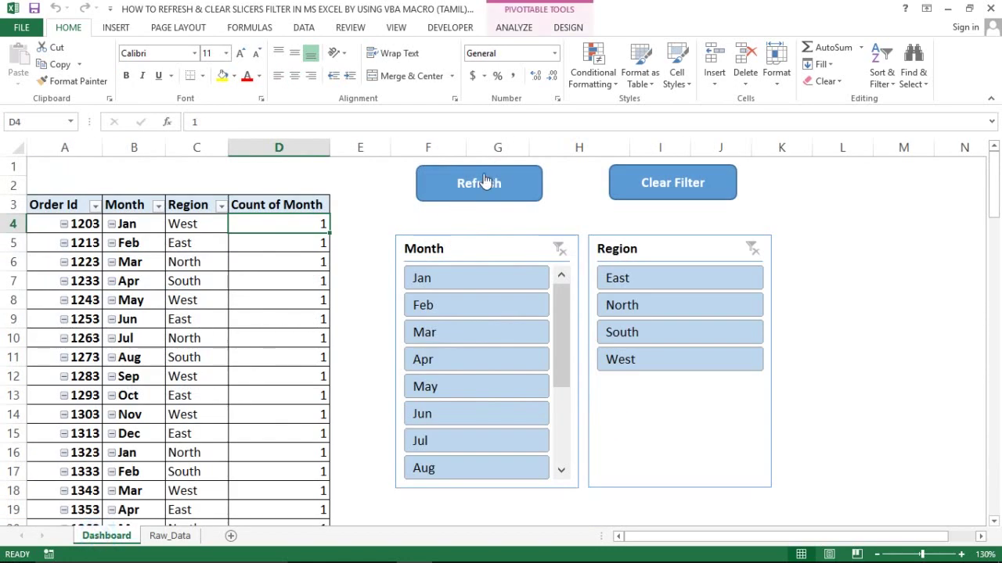
left_click(485, 180)
left_click(137, 281)
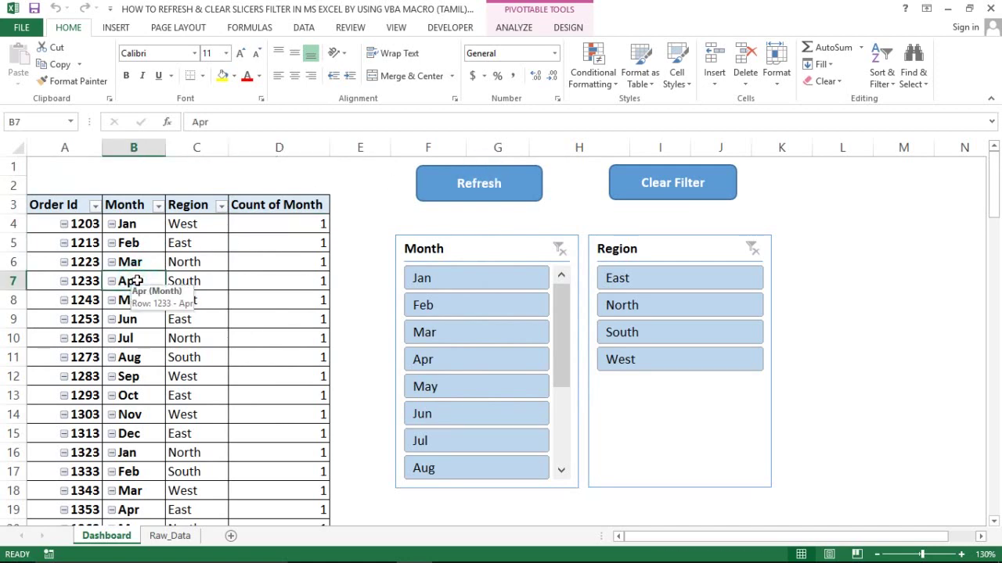
key("ctrl+Down")
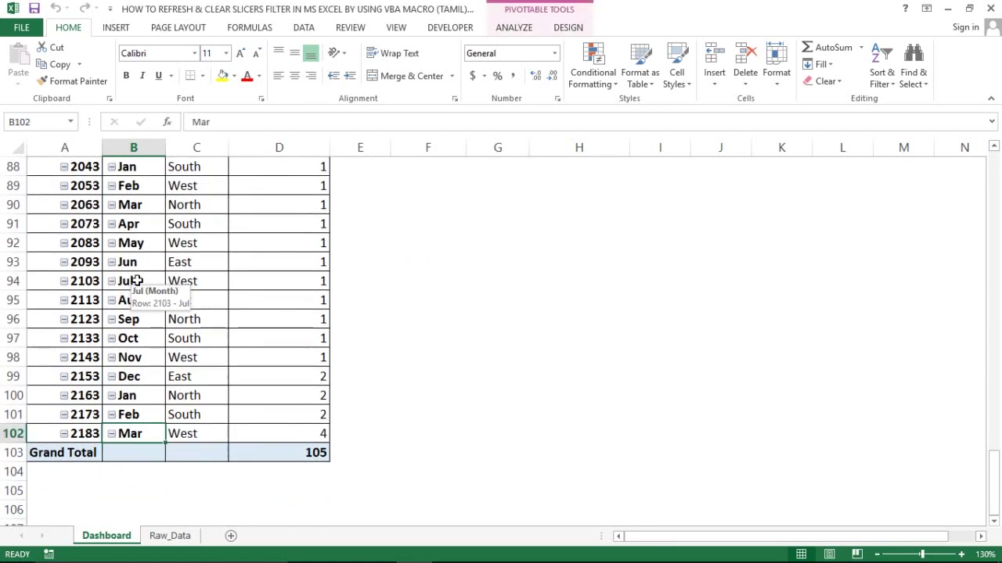
key("Right")
key("Right")
key("Left")
key("ctrl+Up")
key("Up")
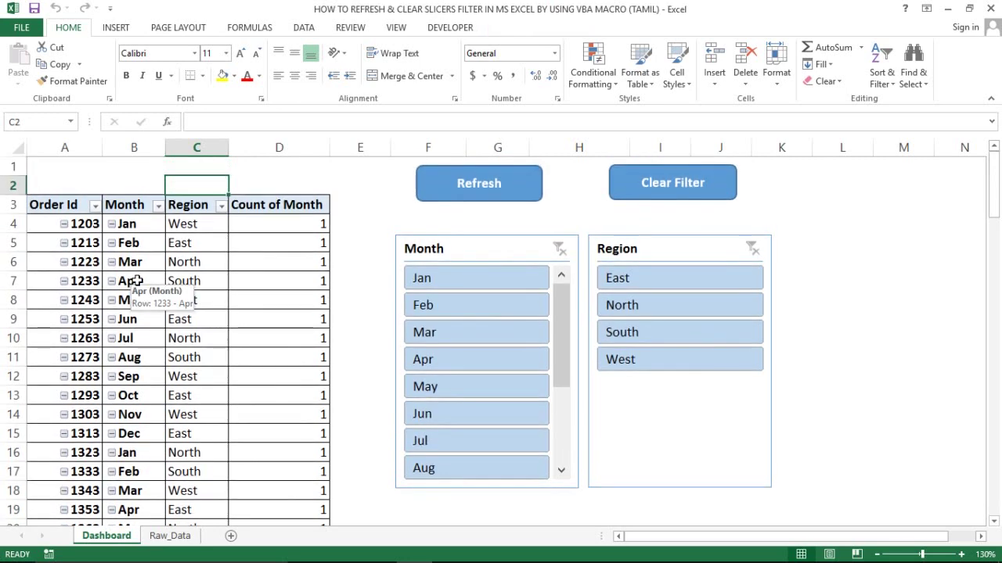
key("Down")
key("Down")
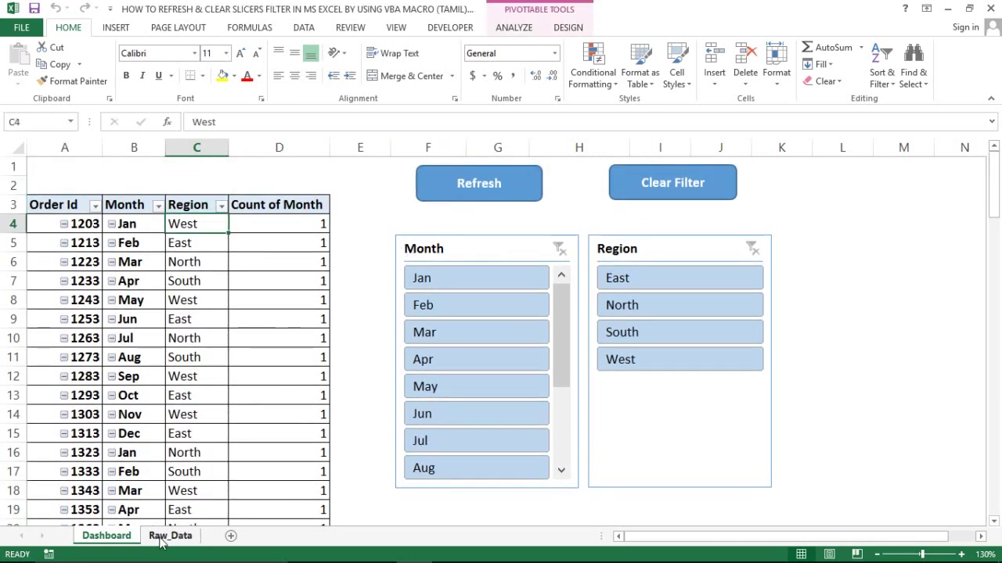
left_click(135, 338)
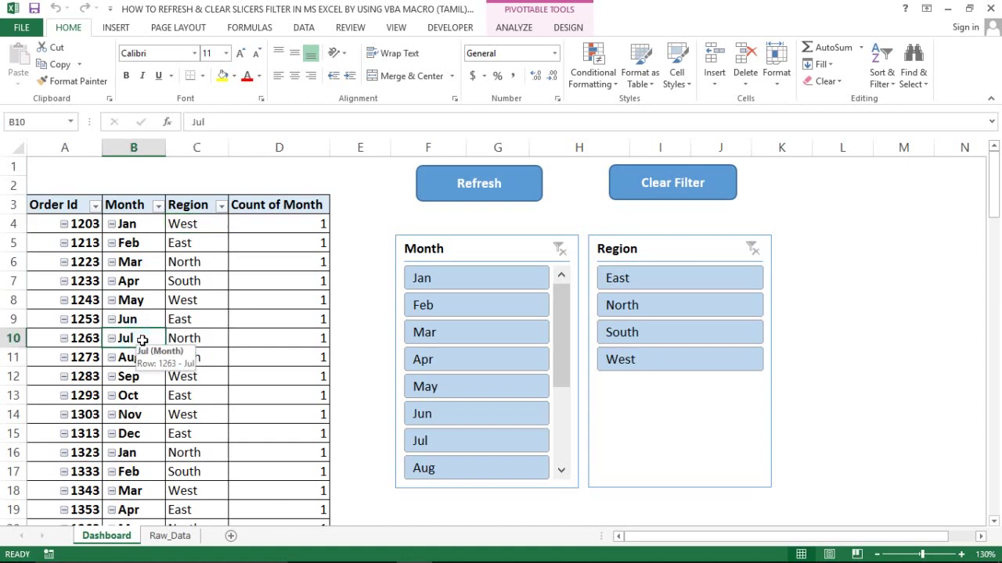
left_click(127, 280)
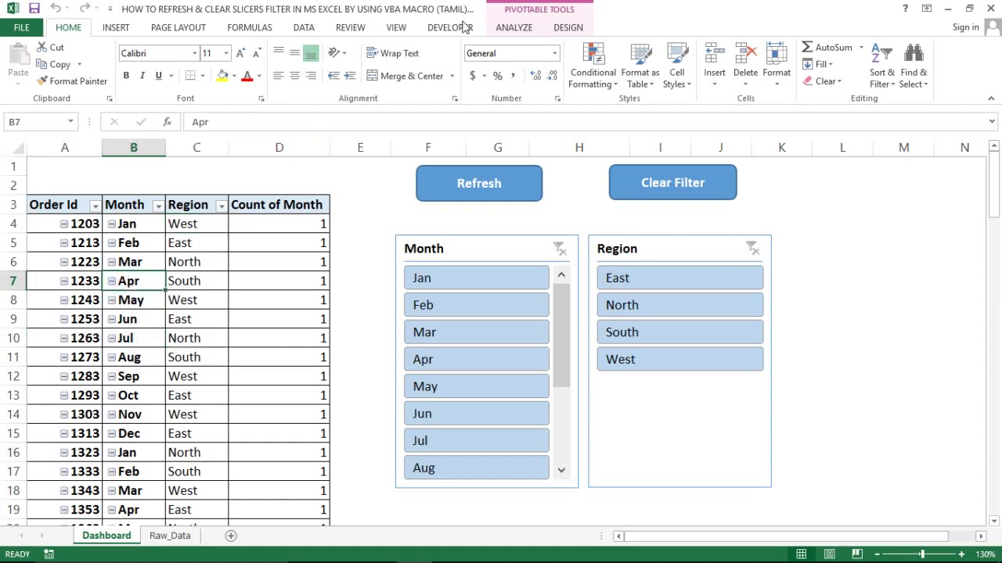
left_click(507, 28)
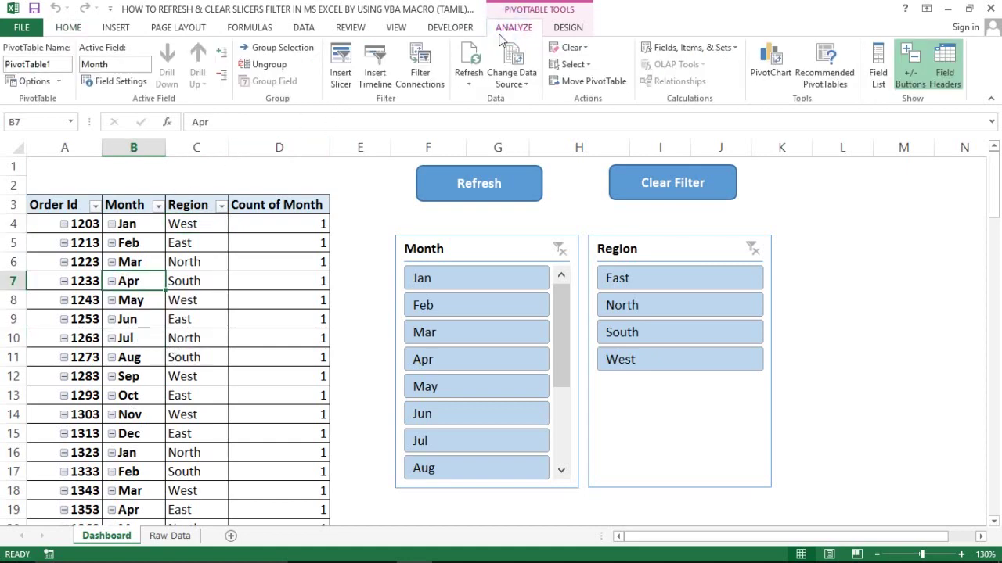
left_click(512, 81)
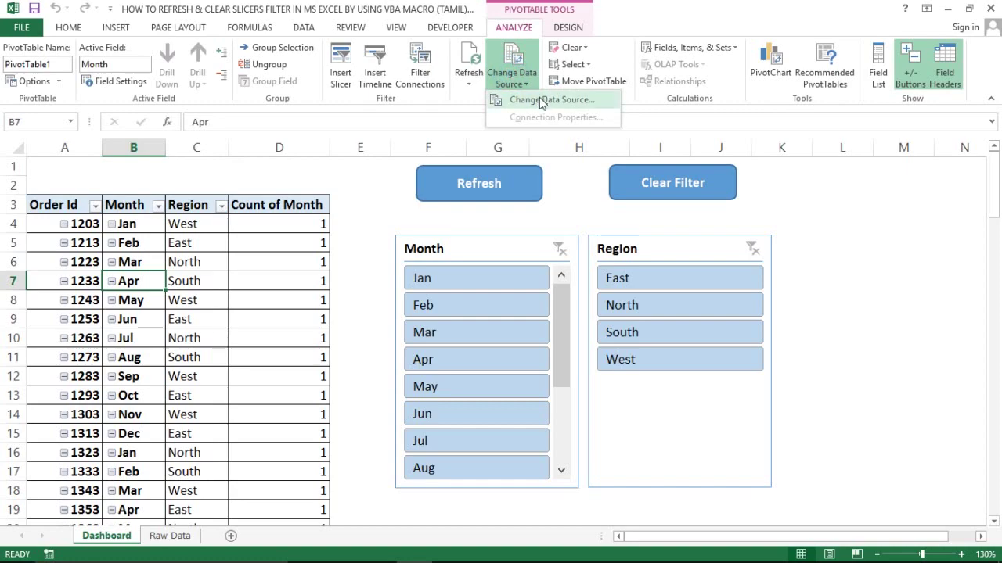
left_click(540, 101)
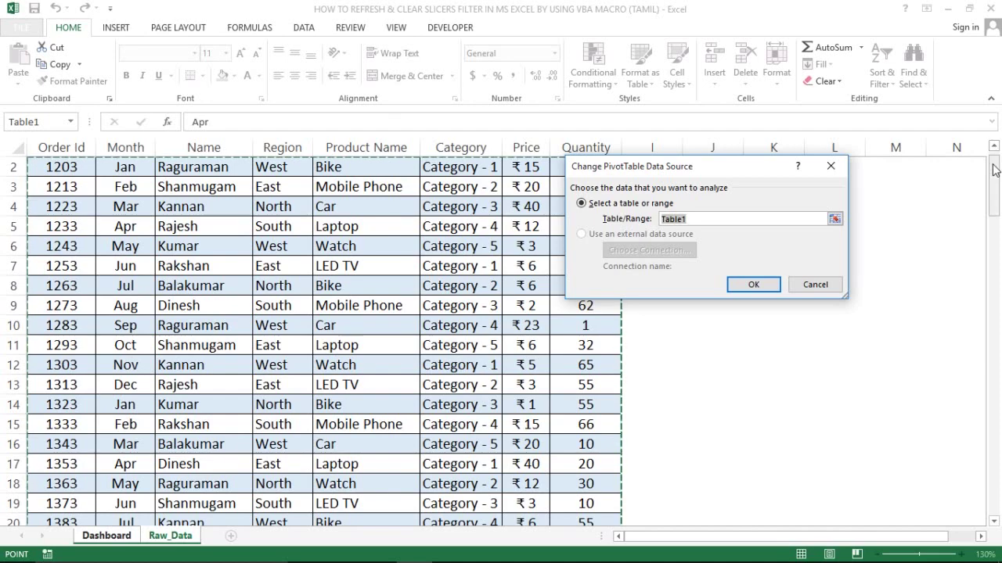
left_click_drag(993, 170, 998, 493)
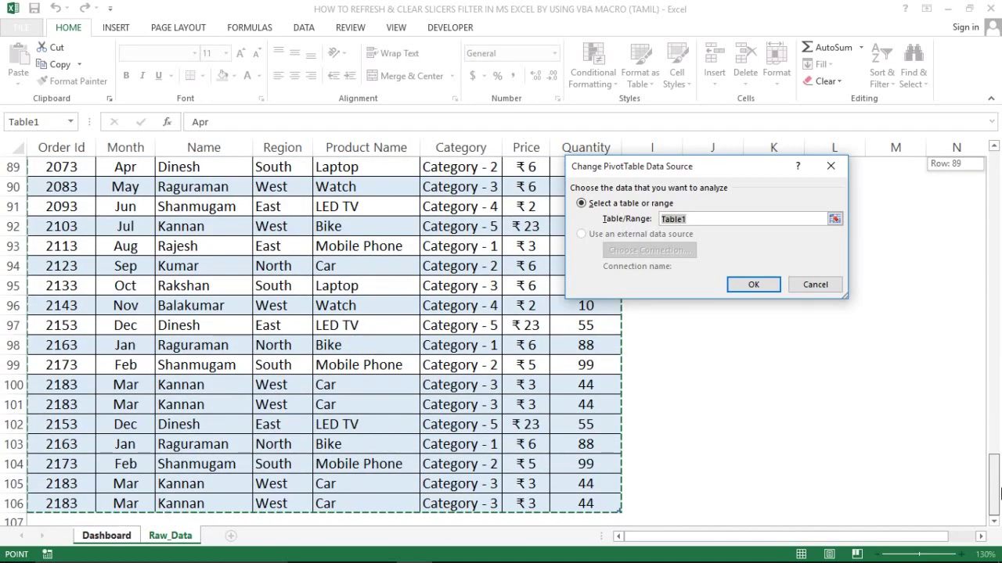
key("Return")
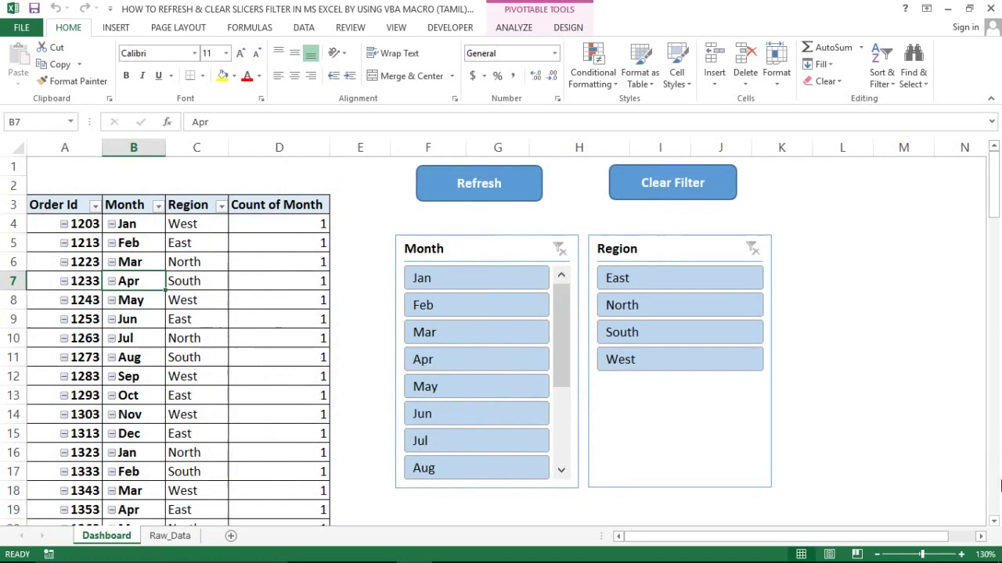
- Run the pivot Refresh macro once more on the Dashboard
left_click(468, 202)
left_click(118, 306)
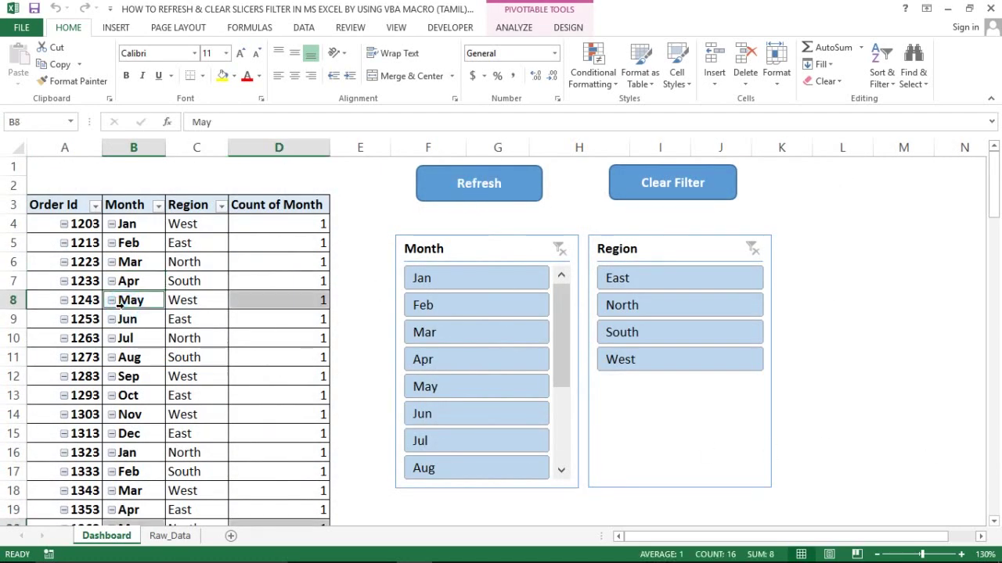
left_click(212, 321)
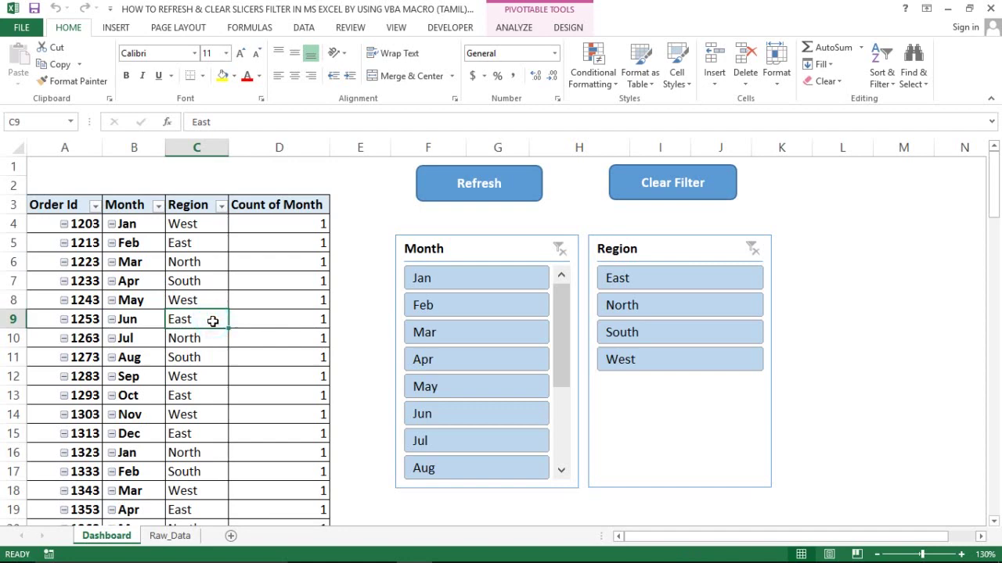
- On Raw_Data, fill rows 107–118 with copies of the order 2183 row using Ctrl+D
left_click(171, 536)
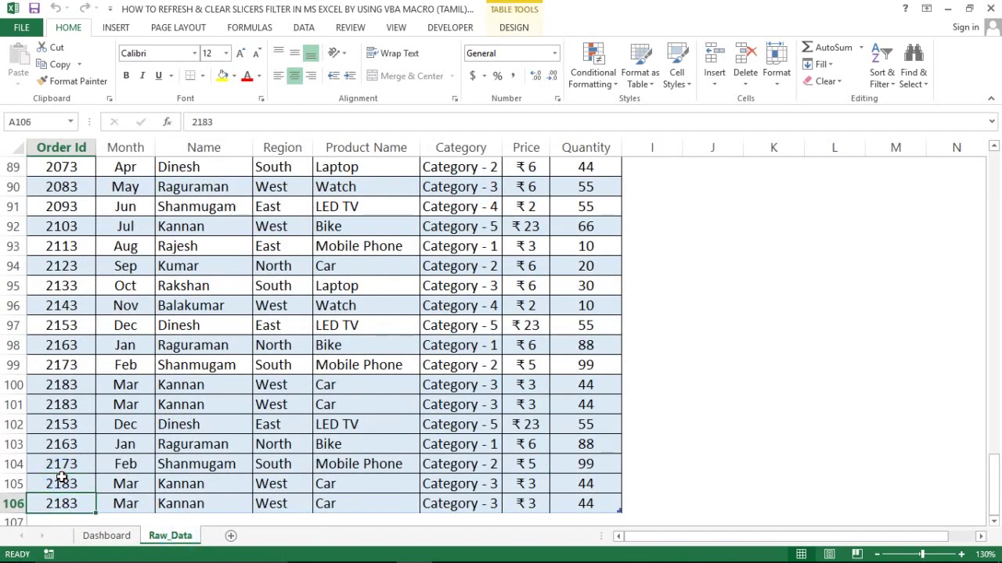
key("Down")
key("Down")
key("Down")
key("ctrl+Up")
key("Up")
key("Up")
key("Up")
key("Down")
key("Down")
key("Down")
key("Down")
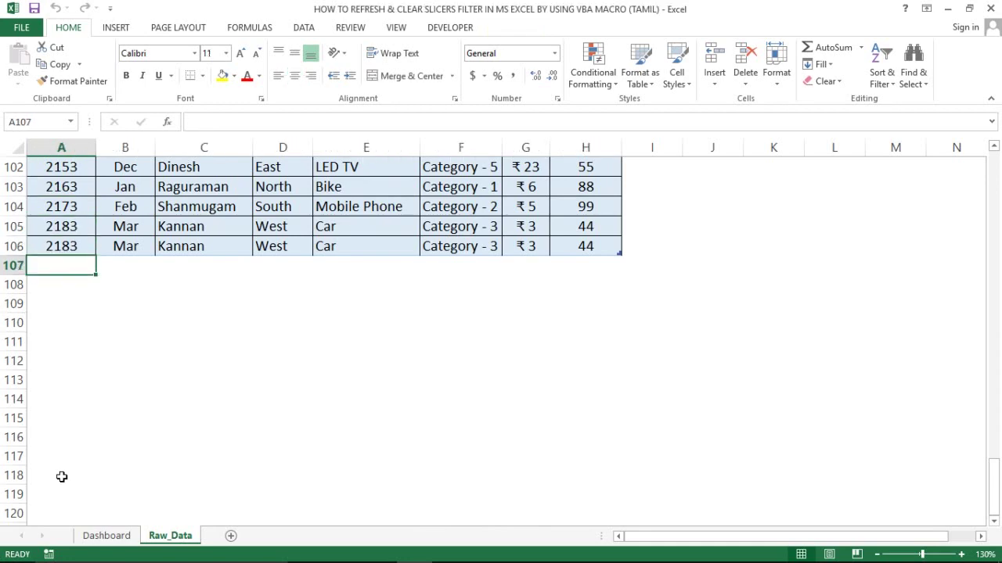
key("Up")
key("shift+Right")
key("shift+Right")
key("shift+Right")
key("shift+Right")
key("shift+Right")
key("shift+Right")
key("shift+Down")
key("shift+Down")
key("shift+Down")
key("shift+Down")
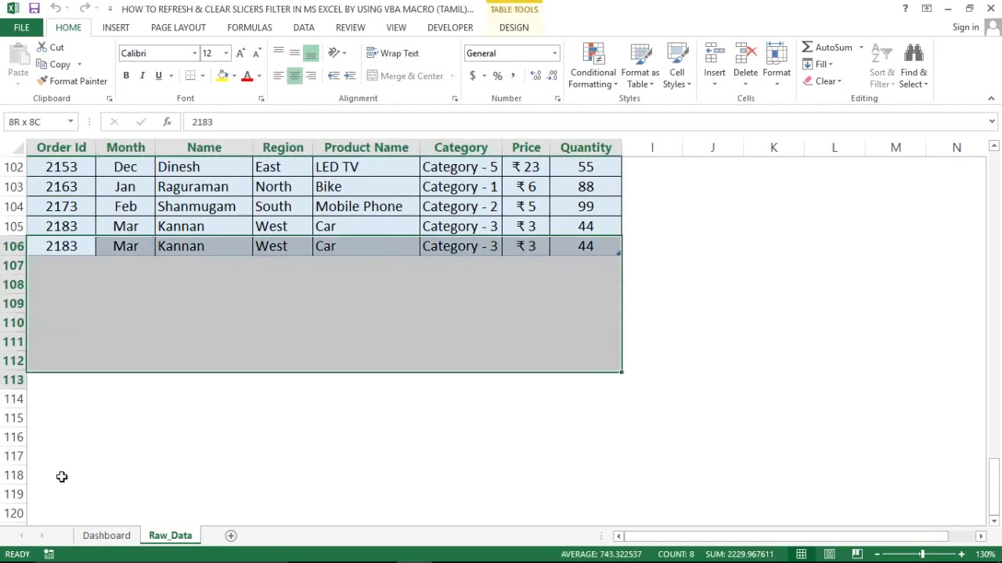
key("shift+Down")
key("shift+Down")
key("shift+Down")
key("shift+Down")
key("ctrl+d")
key("Down")
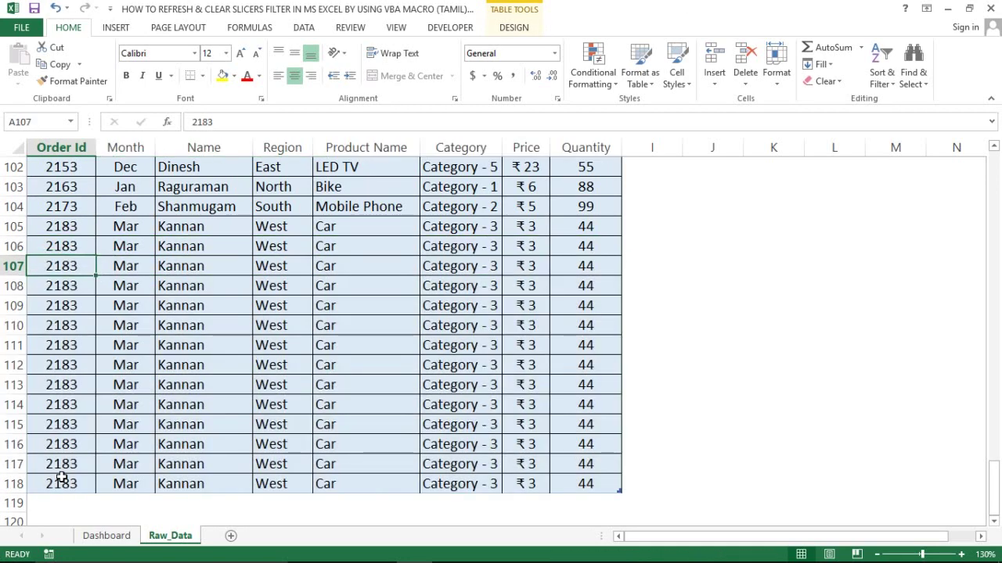
key("Up")
key("Up")
key("ctrl+Home")
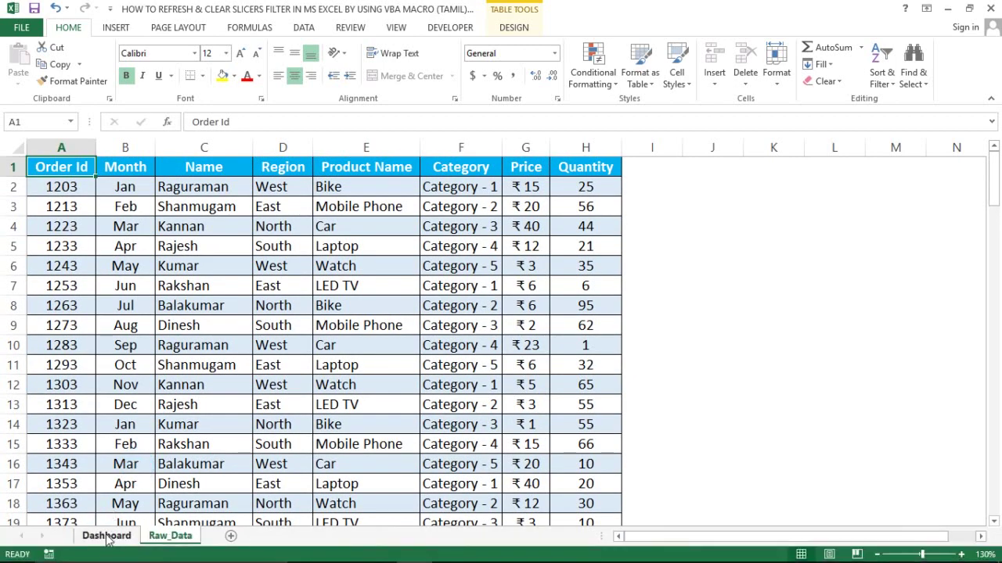
- Refresh the Dashboard pivot and check its last row, order 2183 now counting 16
left_click(107, 536)
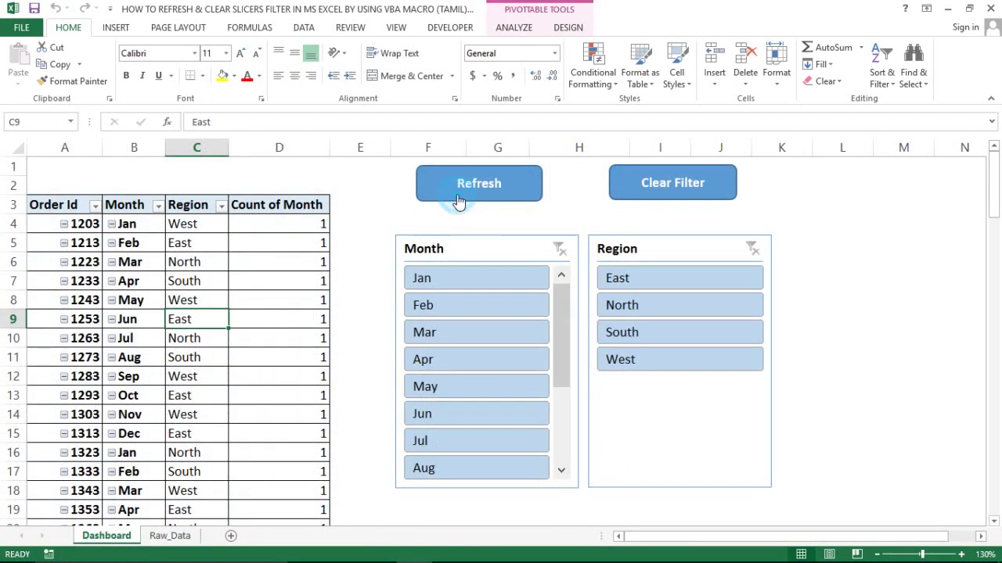
left_click(167, 294)
key("ctrl+Down")
key("ctrl+Down")
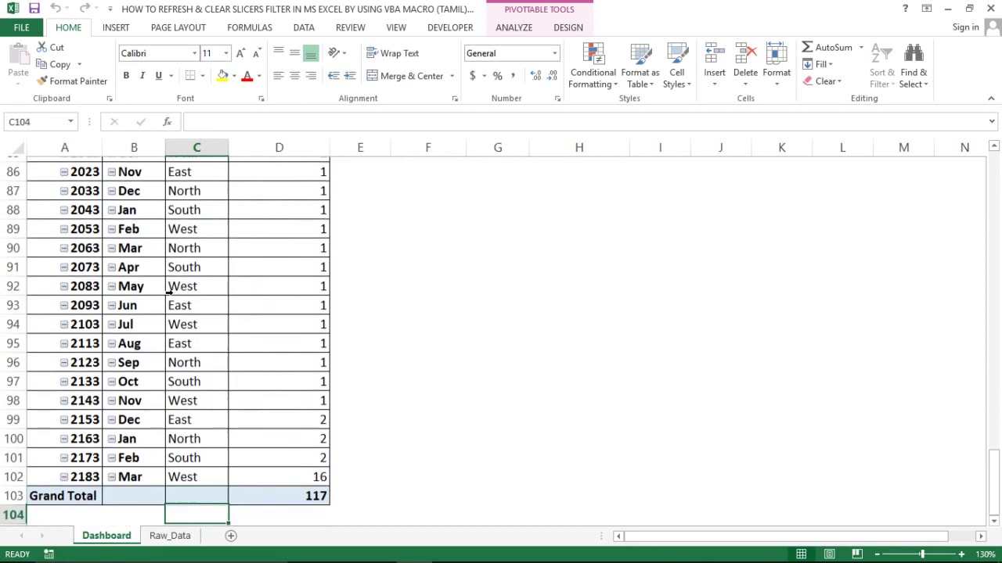
key("Down")
key("Down")
key("Down")
key("ctrl+Up")
key("Right")
key("Right")
key("Left")
- Confirm the Grand Total reads 117, then run the Refresh macro again
key("Down")
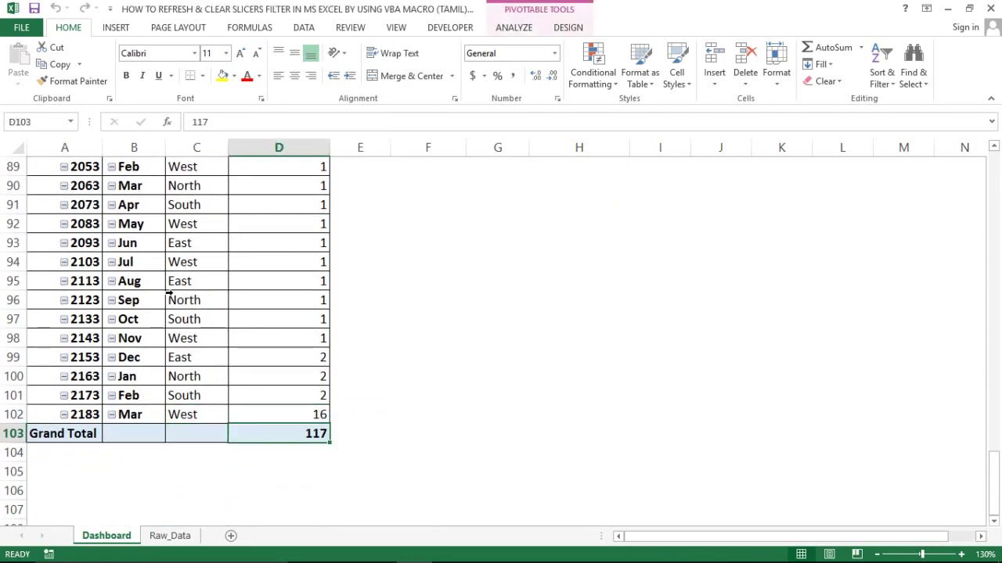
key("Up")
key("Up")
key("ctrl+Up")
key("Up")
key("Up")
key("Down")
key("Down")
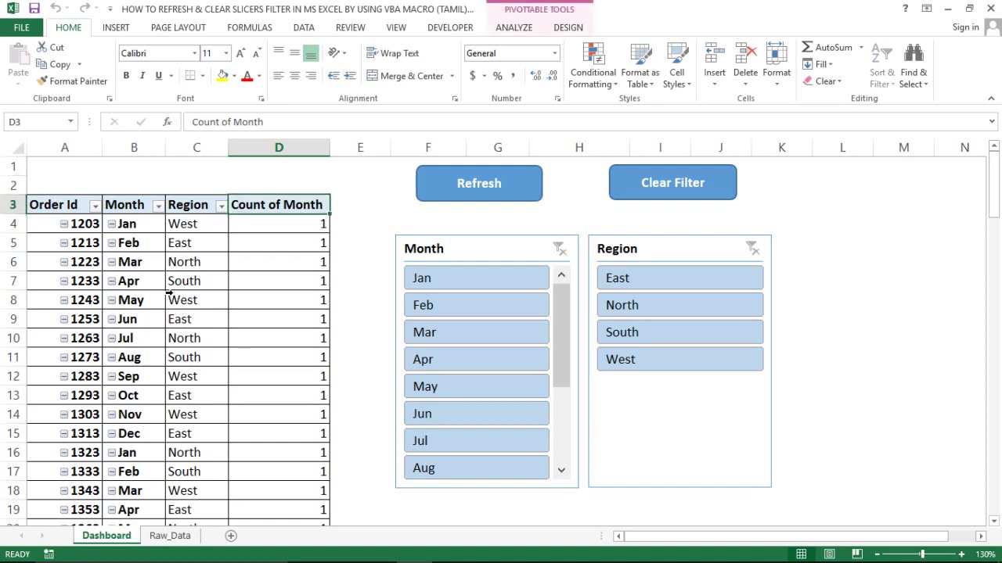
key("Right")
key("Right")
left_click(479, 183)
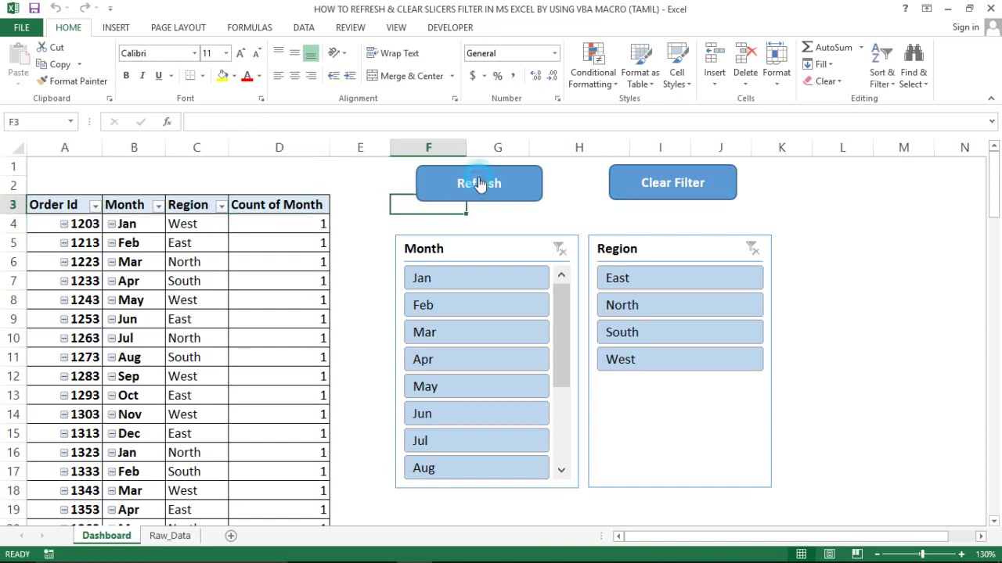
left_click(180, 243)
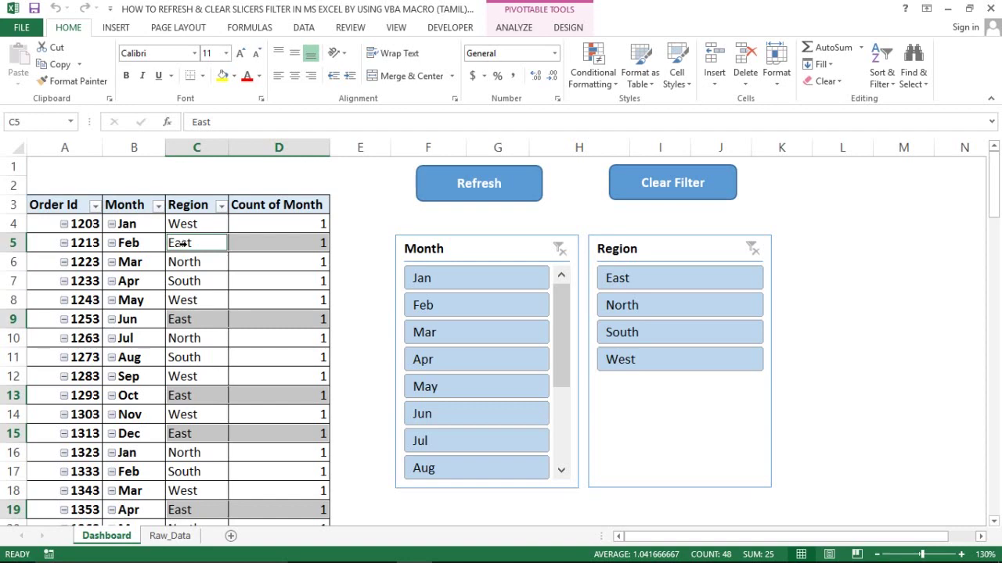
- Rerun the refresh macro, filter the pivot to February and North, then clear both slicers
left_click(442, 196)
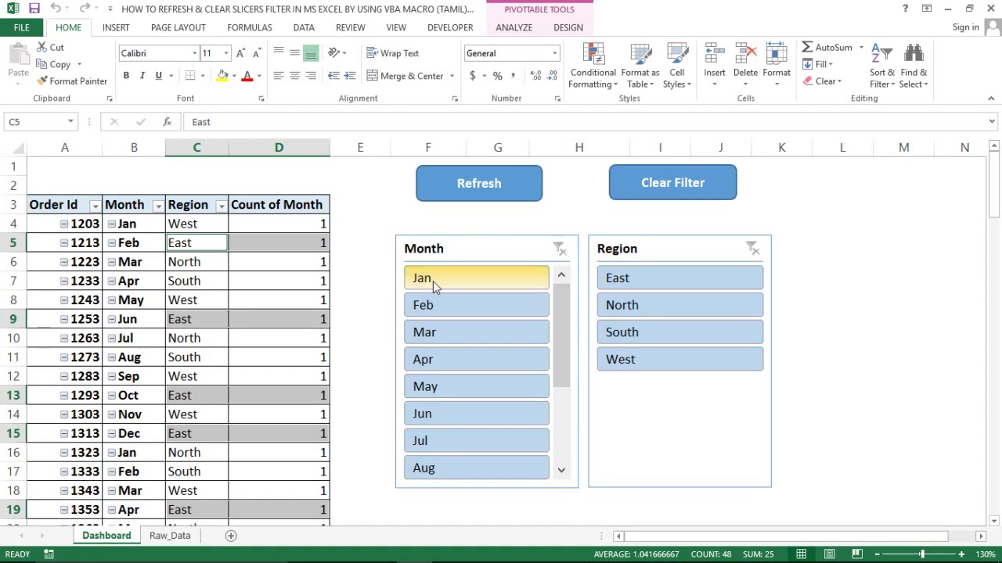
left_click(435, 308)
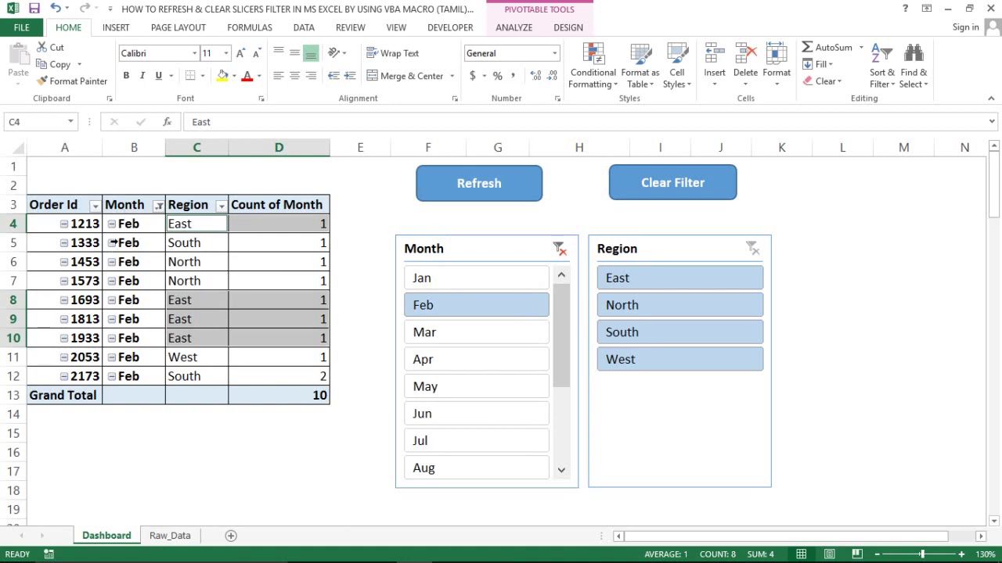
left_click(158, 208)
left_click(166, 491)
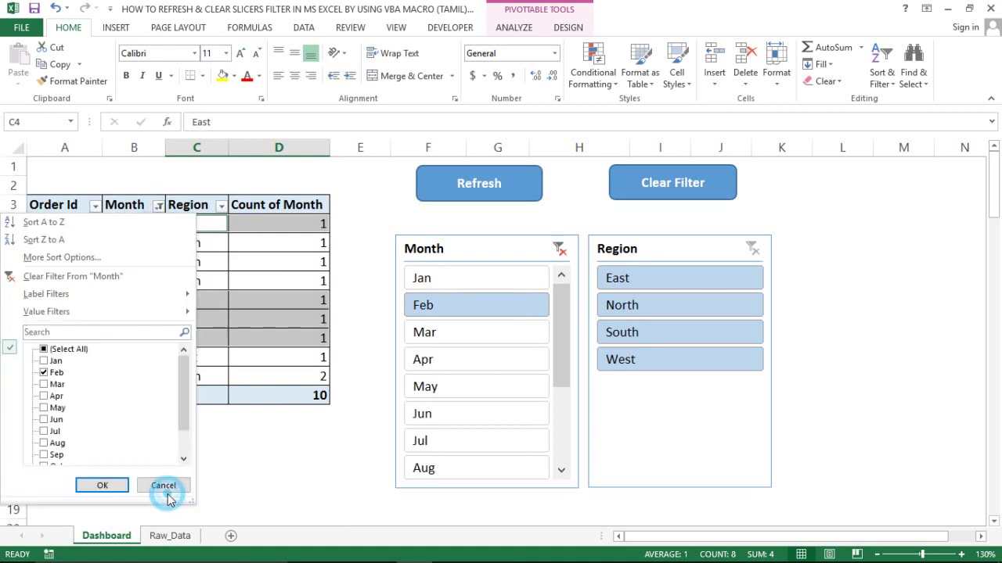
left_click(643, 306)
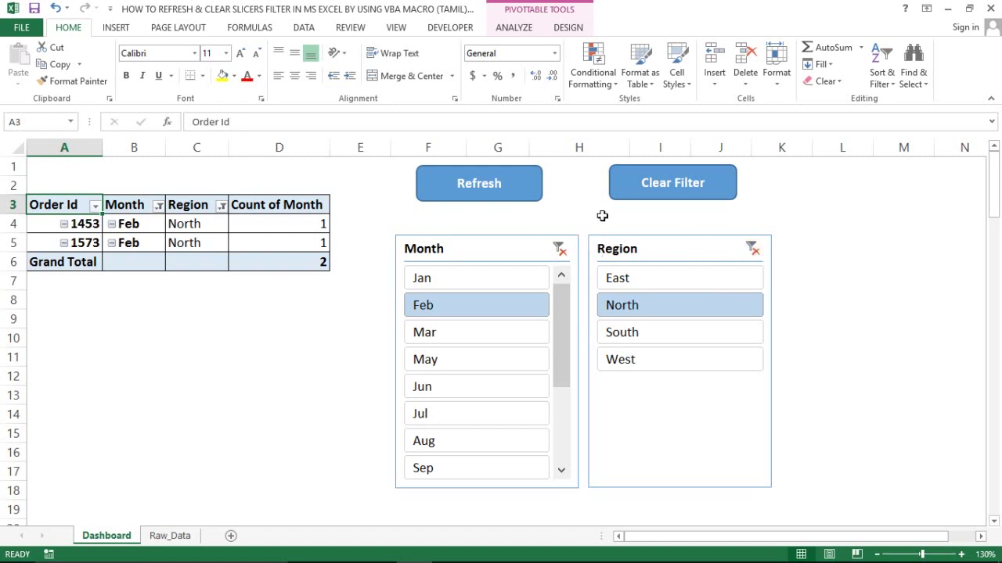
left_click(666, 191)
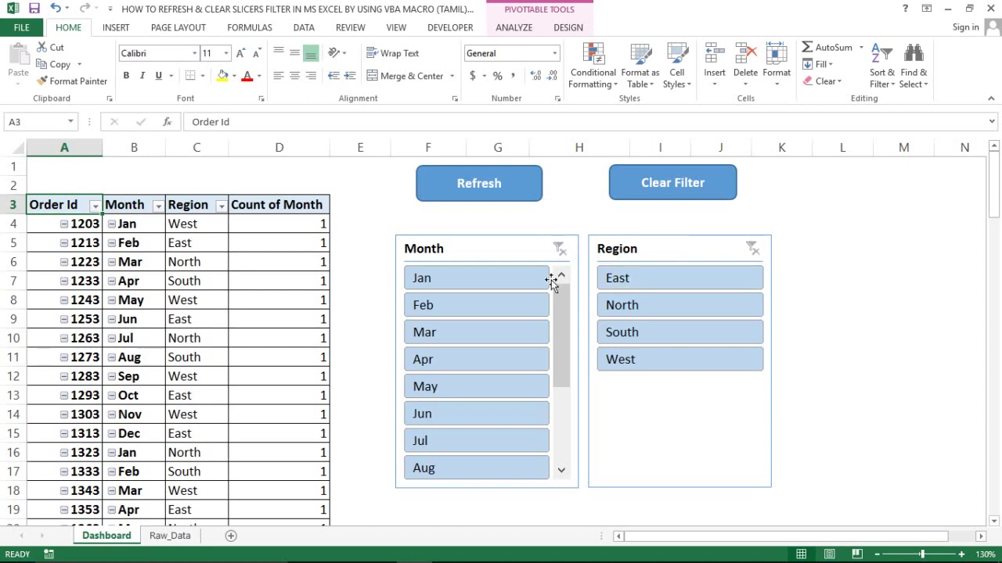
- Filter to May orders in the North region, clear both slicers, and check the order counts
left_click(436, 391)
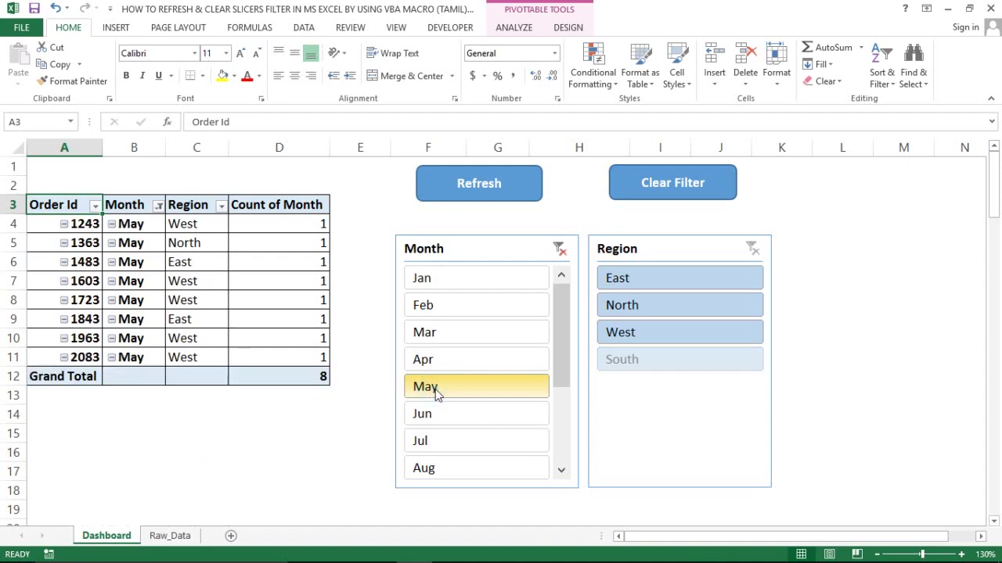
left_click(649, 307)
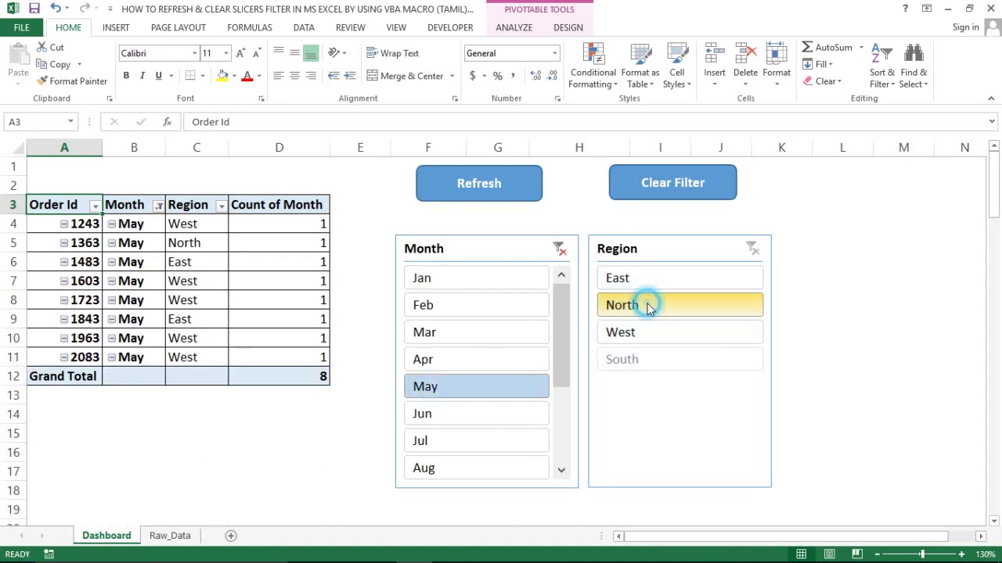
left_click(671, 186)
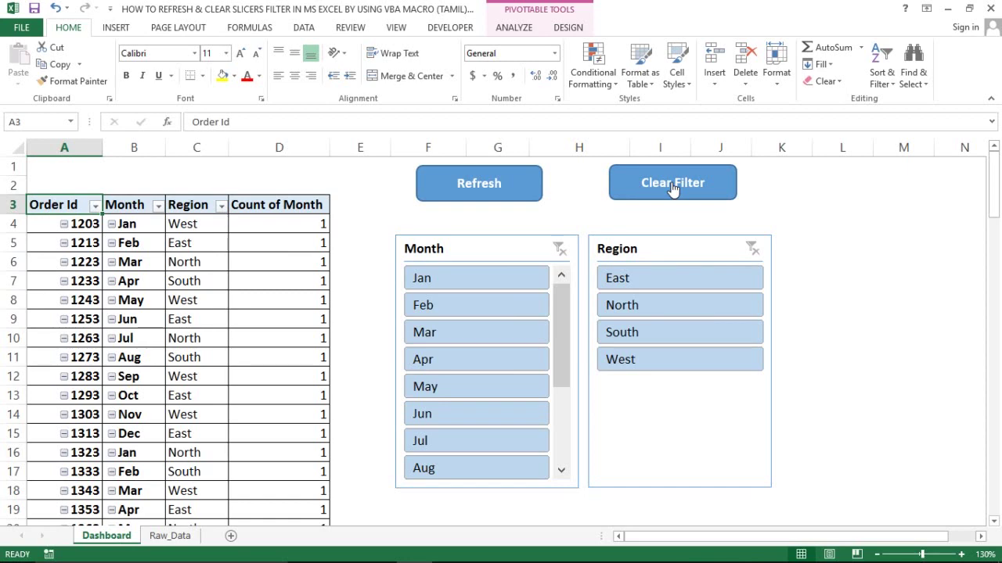
left_click(593, 198)
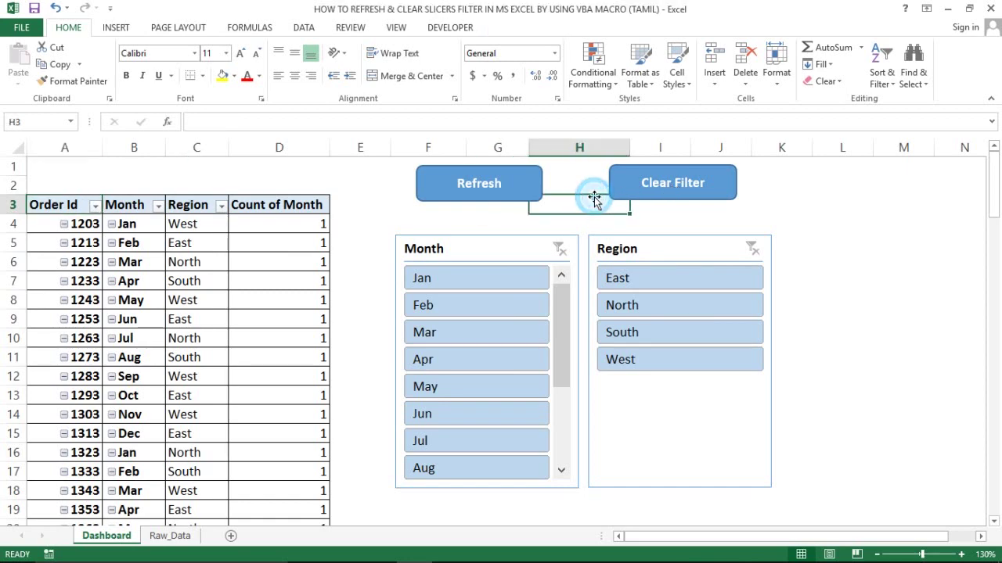
left_click(440, 222)
left_click(263, 229)
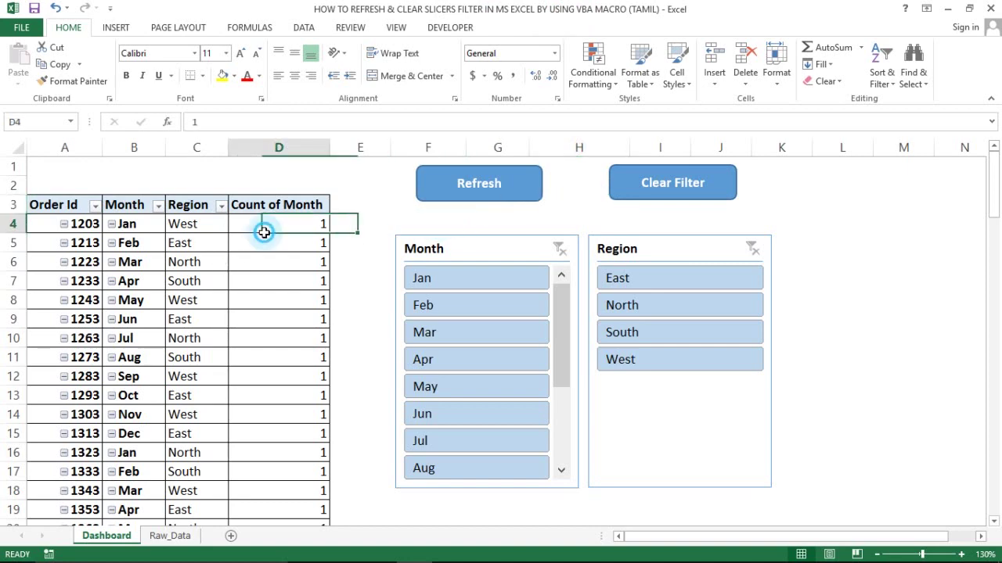
left_click(263, 266)
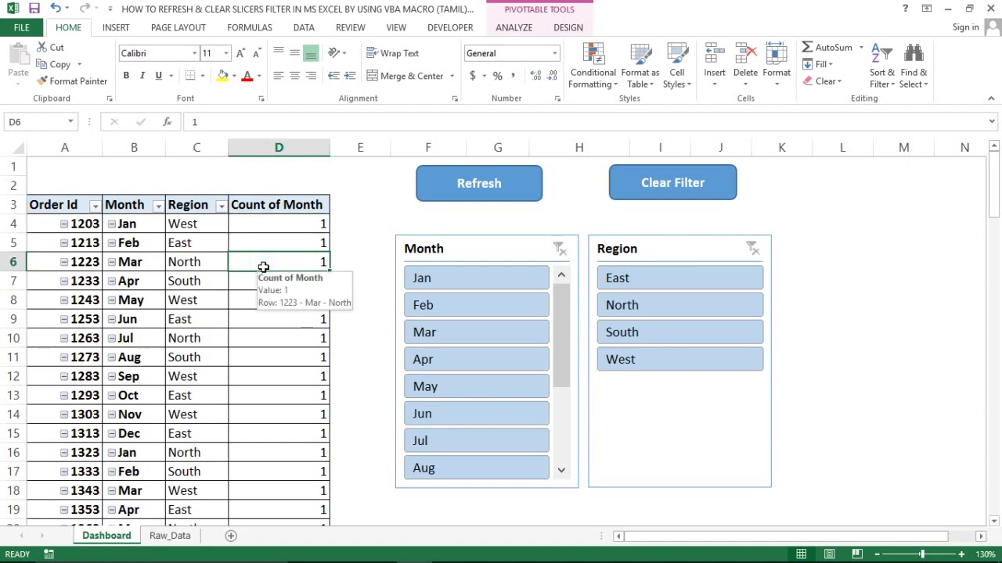
- Open Module1's macro code in the VBA editor with the editor maximized
key("alt+F11")
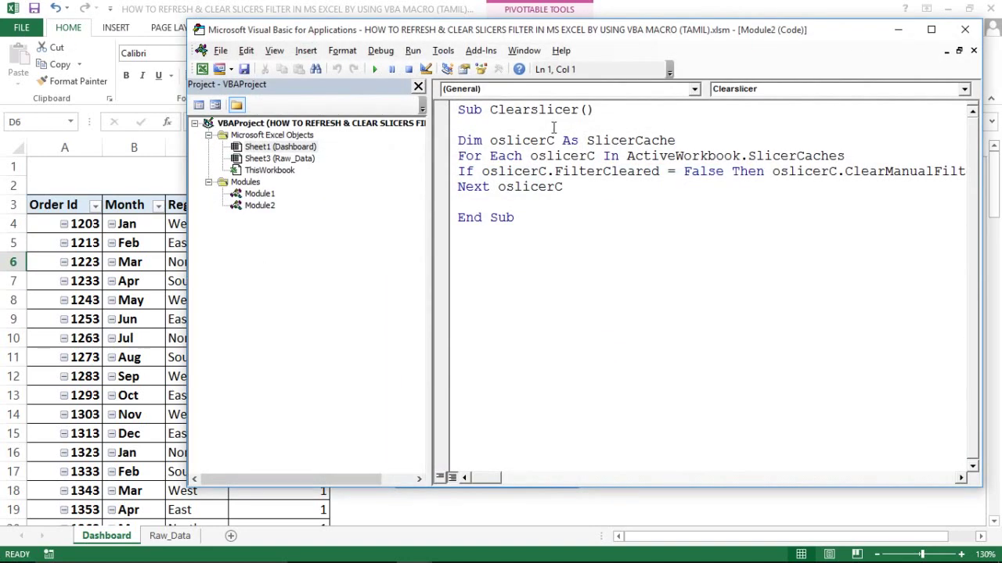
double_click(260, 195)
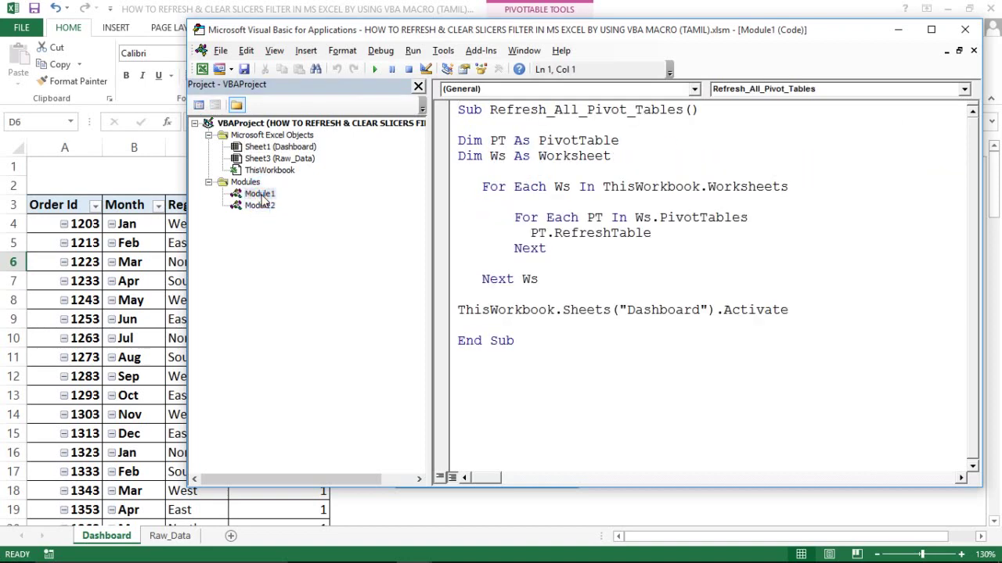
double_click(558, 30)
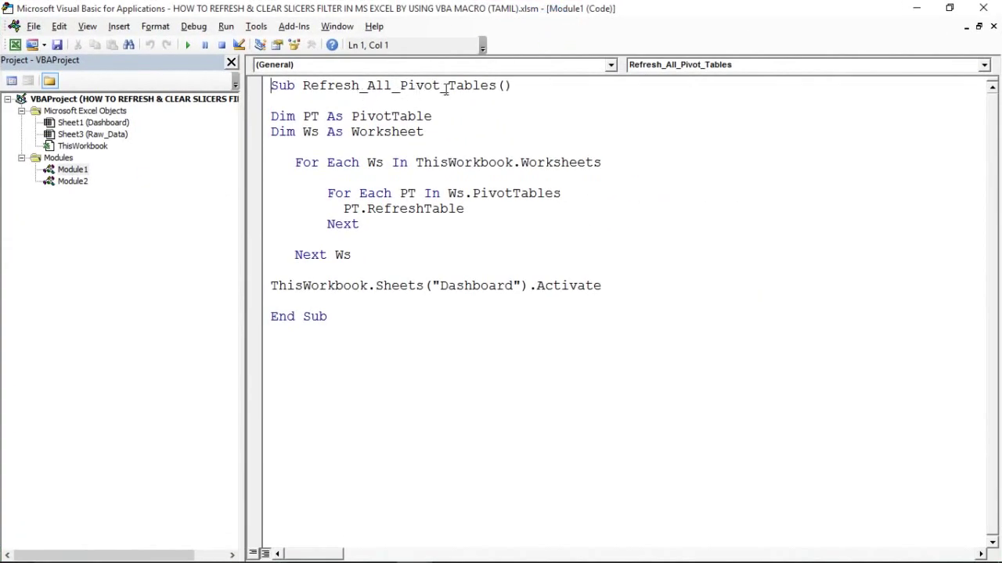
- Highlight the macro name Refresh_All_Pivot_Tables and the PT and Ws variable declarations
left_click(472, 88)
left_click_drag(304, 88, 500, 87)
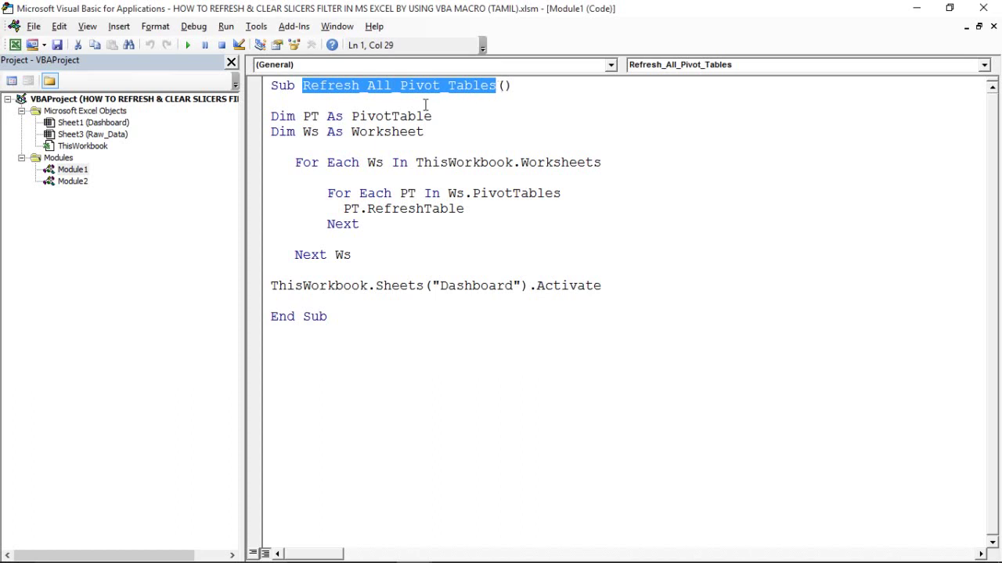
left_click_drag(271, 116, 426, 132)
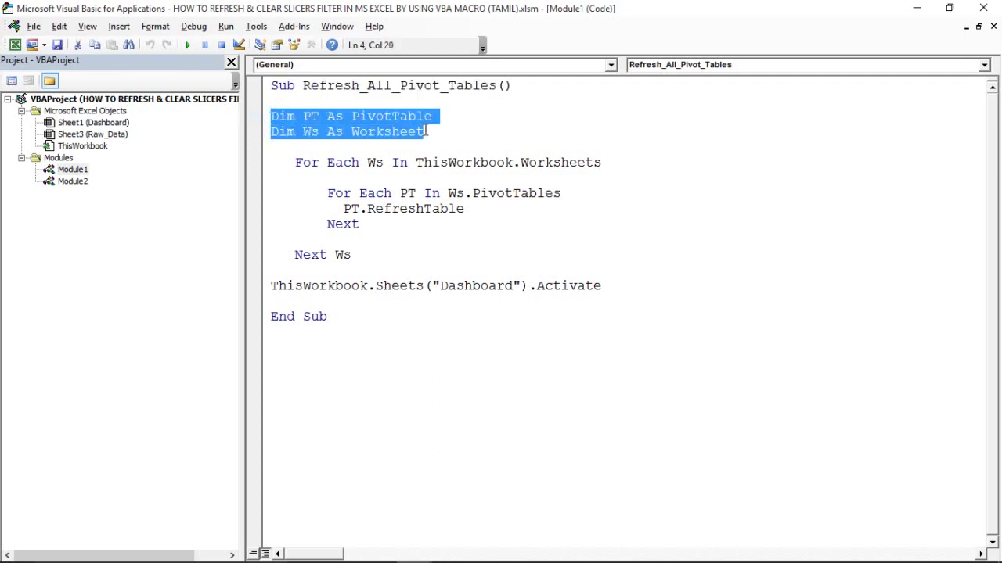
left_click(310, 116)
left_click(316, 116)
double_click(315, 116)
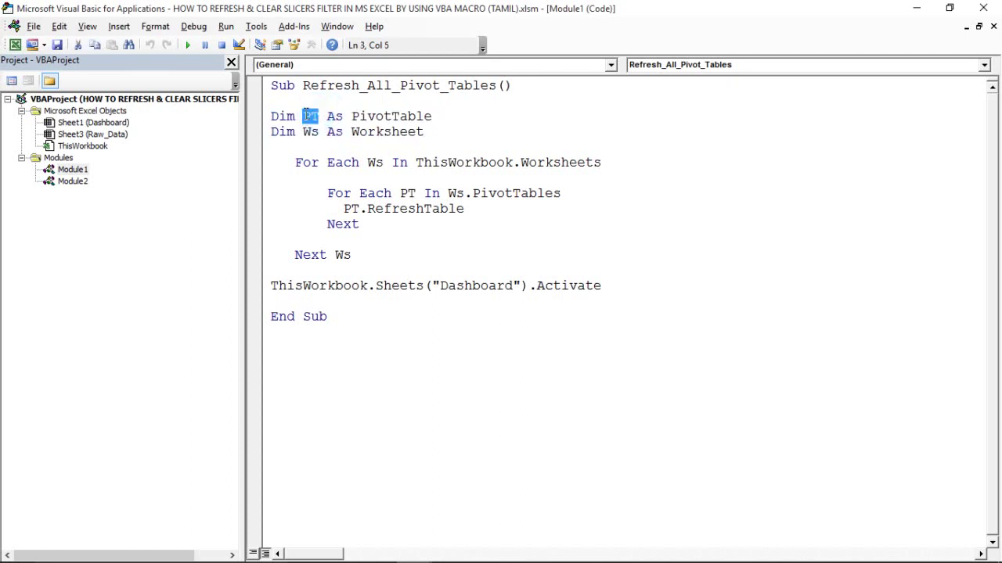
double_click(311, 131)
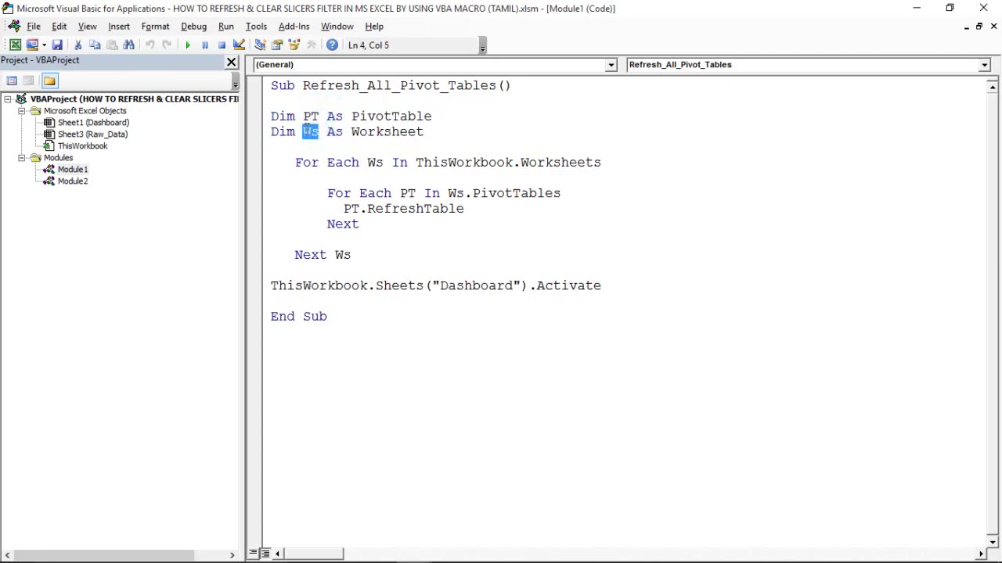
left_click(333, 157)
- Highlight Worksheets in the outer loop, the RefreshTable command, and the inner loop's Next
left_click(521, 161)
left_click_drag(521, 161, 602, 162)
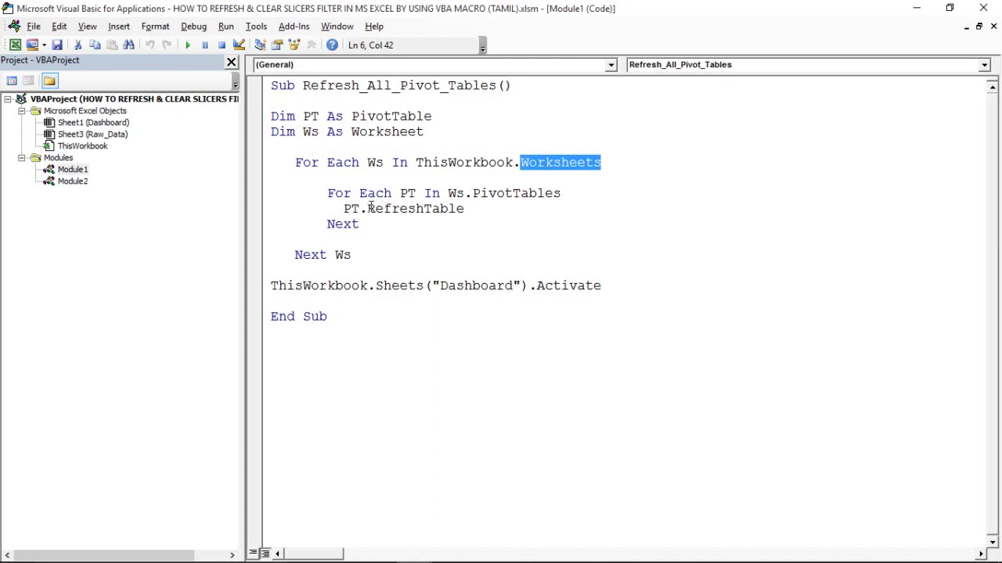
left_click_drag(367, 209, 464, 208)
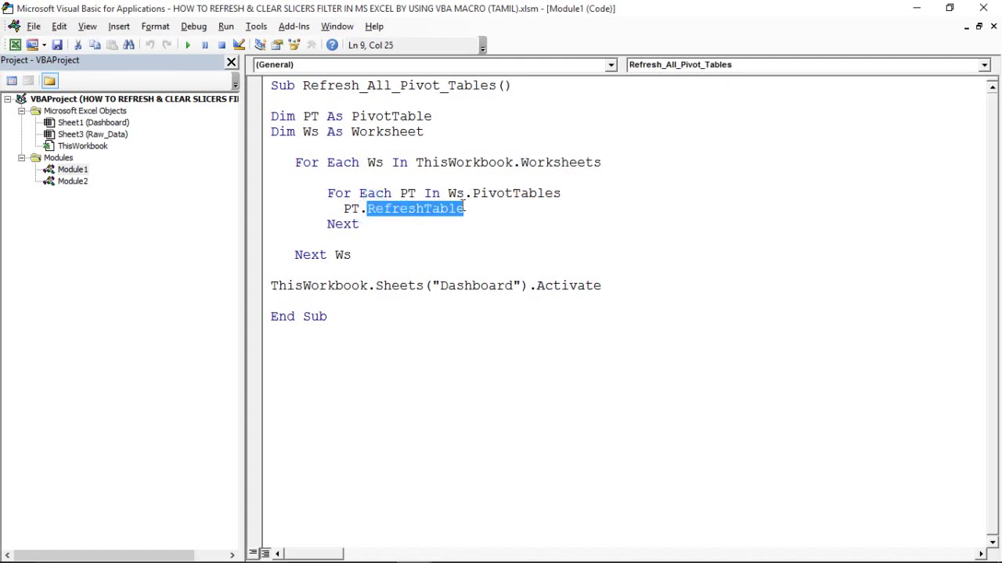
left_click(353, 225)
left_click_drag(356, 225, 327, 225)
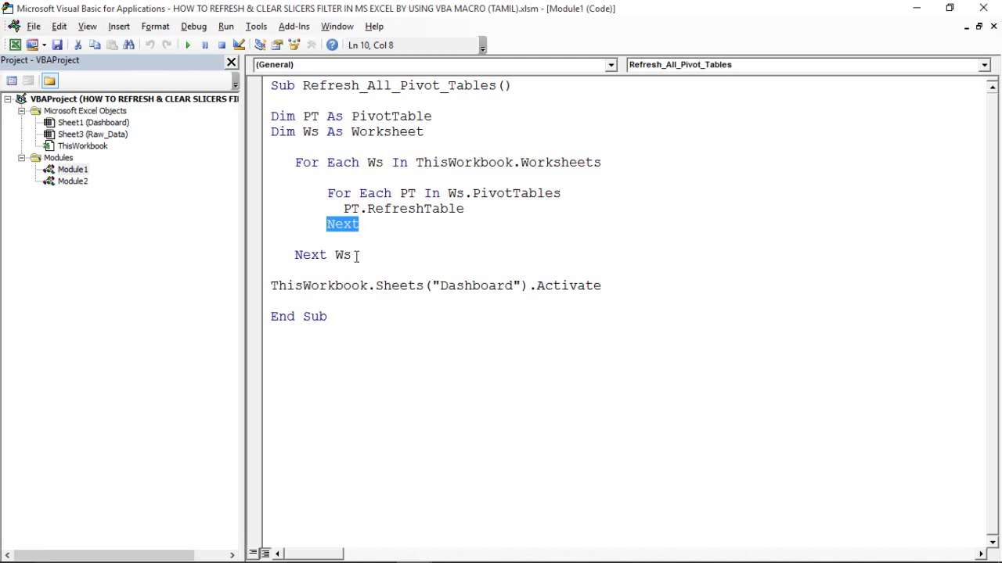
- Highlight Next Ws and the Dashboard activation line, then switch back to Excel
left_click_drag(353, 255, 335, 256)
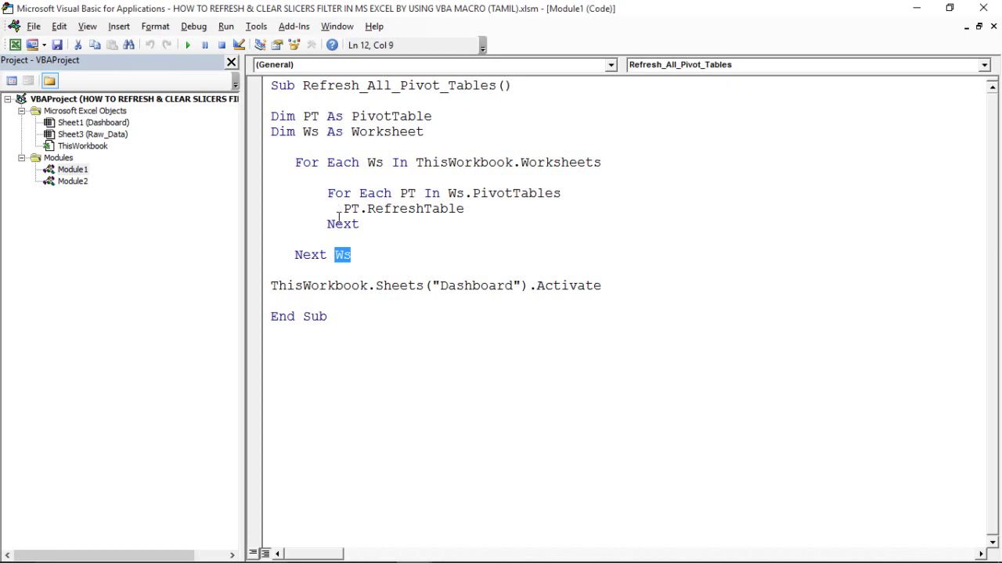
left_click_drag(271, 286, 512, 280)
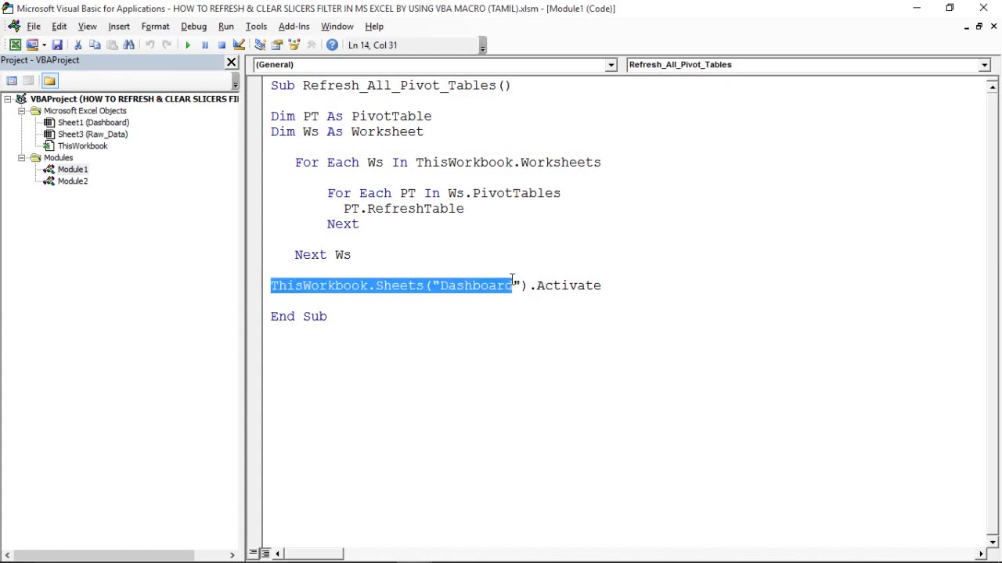
left_click(473, 270)
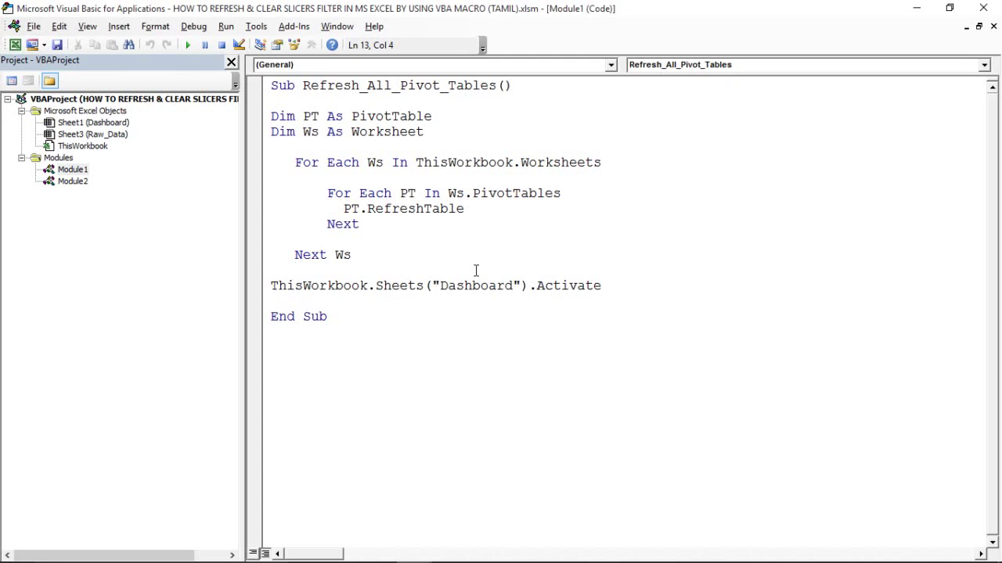
left_click(474, 284)
key("alt+Tab")
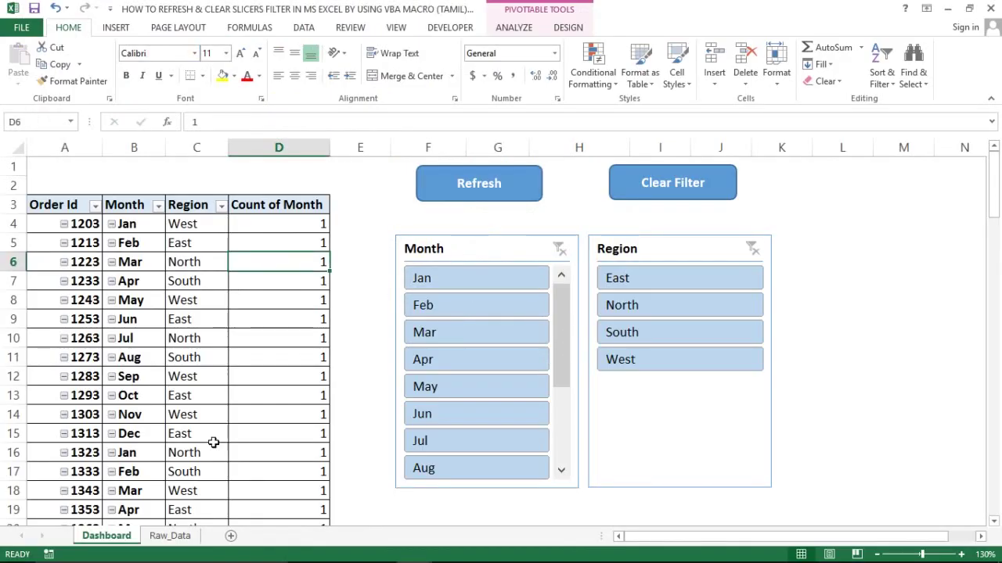
- Click a few Dashboard cells off the pivot table, then switch to the VBA editor
left_click(133, 471)
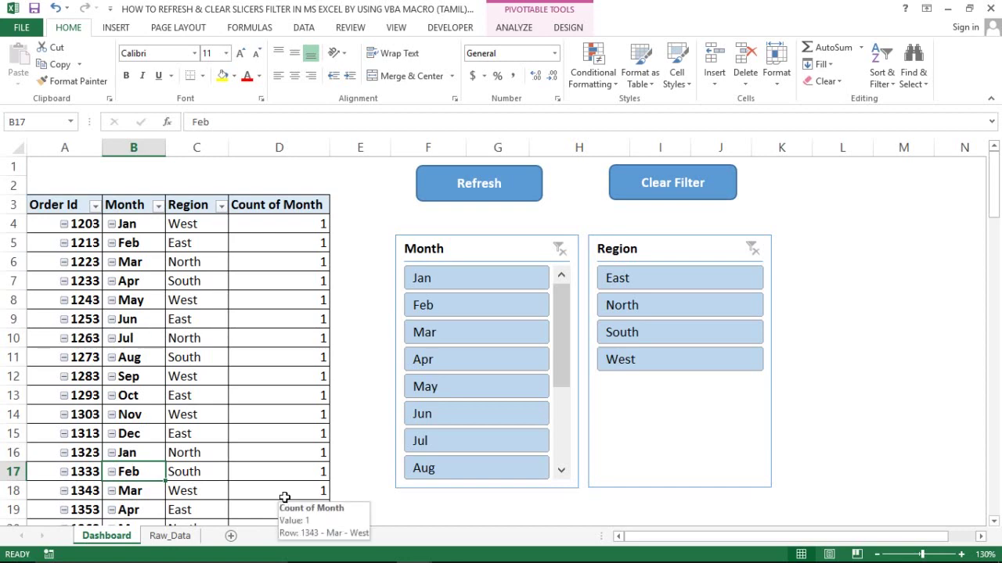
left_click(195, 419)
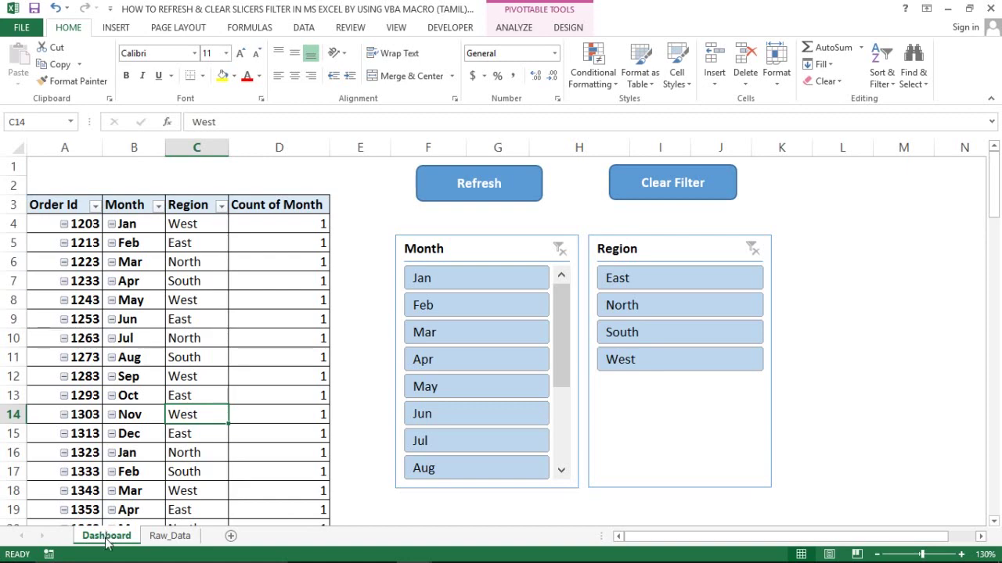
left_click(371, 184)
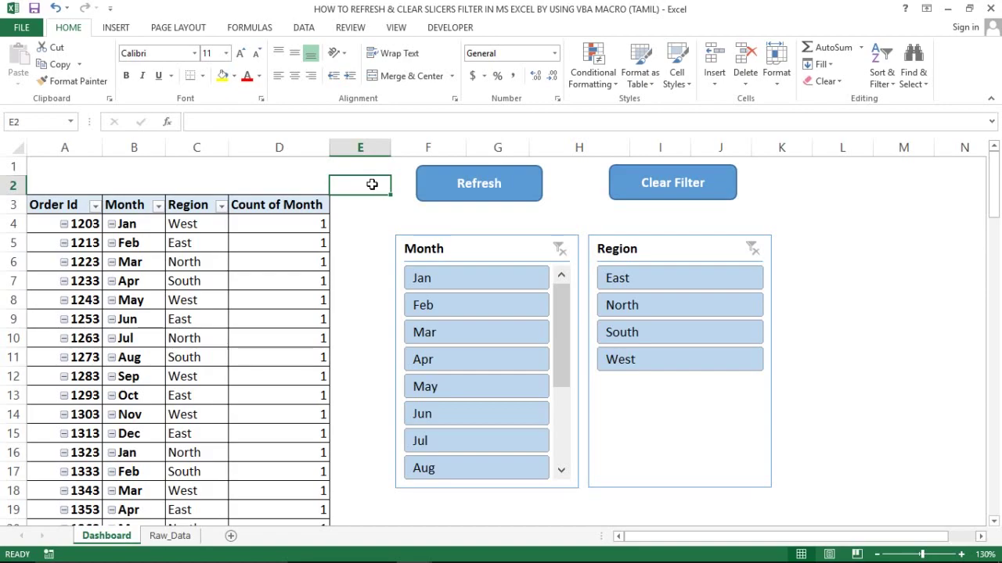
key("alt+Tab")
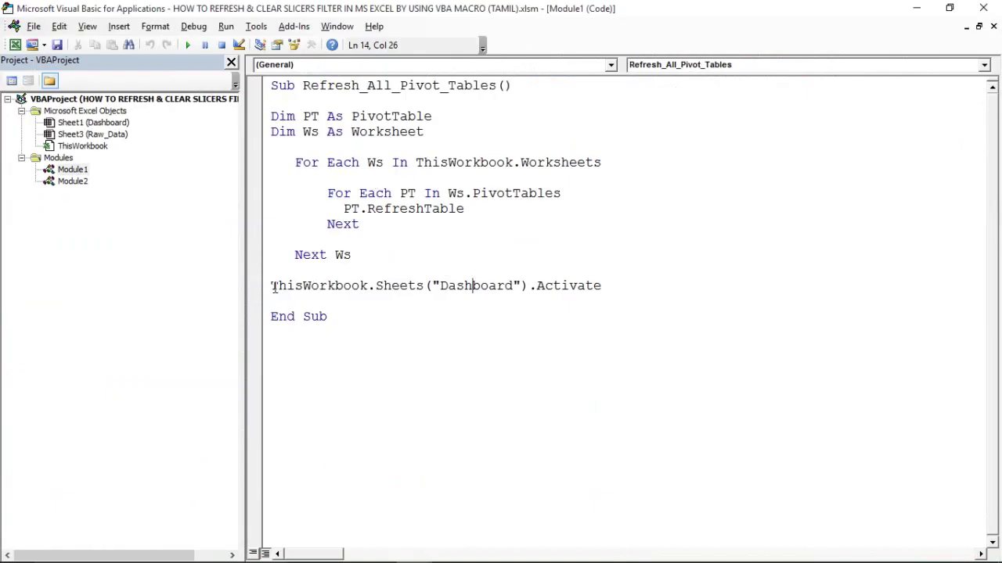
- Highlight the Dashboard activation line and the refresh loop code, then return to the workbook
left_click_drag(273, 286, 560, 286)
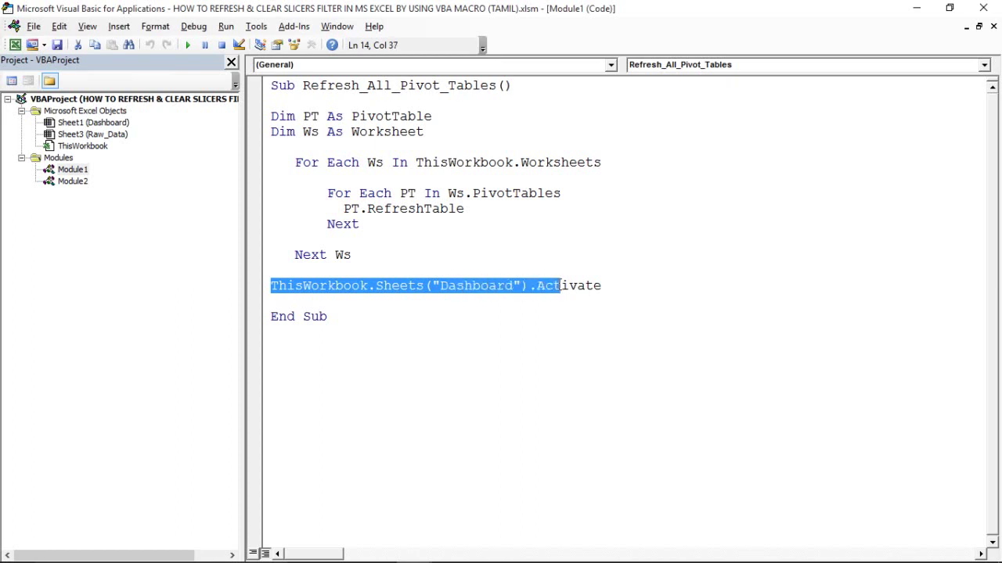
left_click(501, 307)
left_click(406, 286)
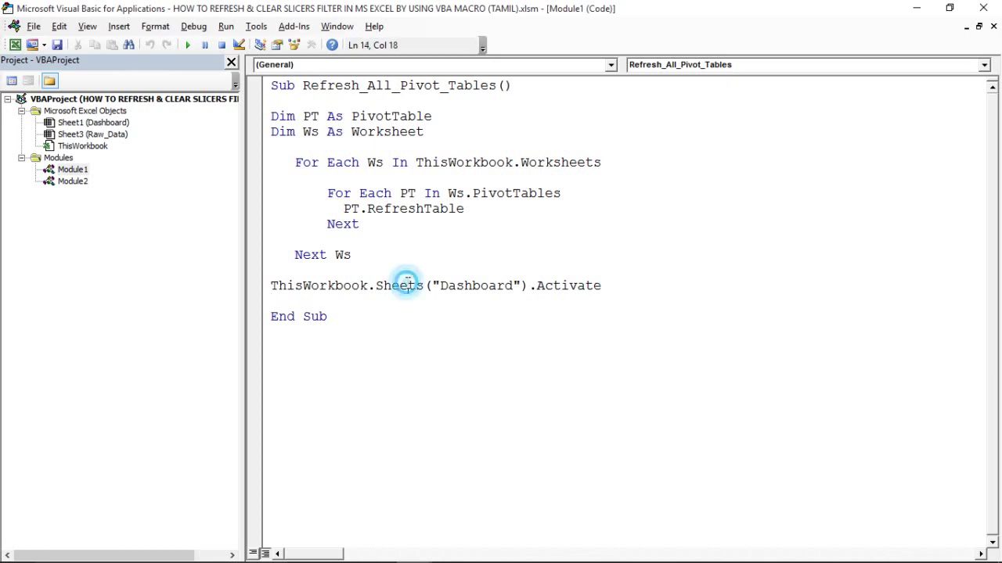
left_click_drag(303, 86, 351, 254)
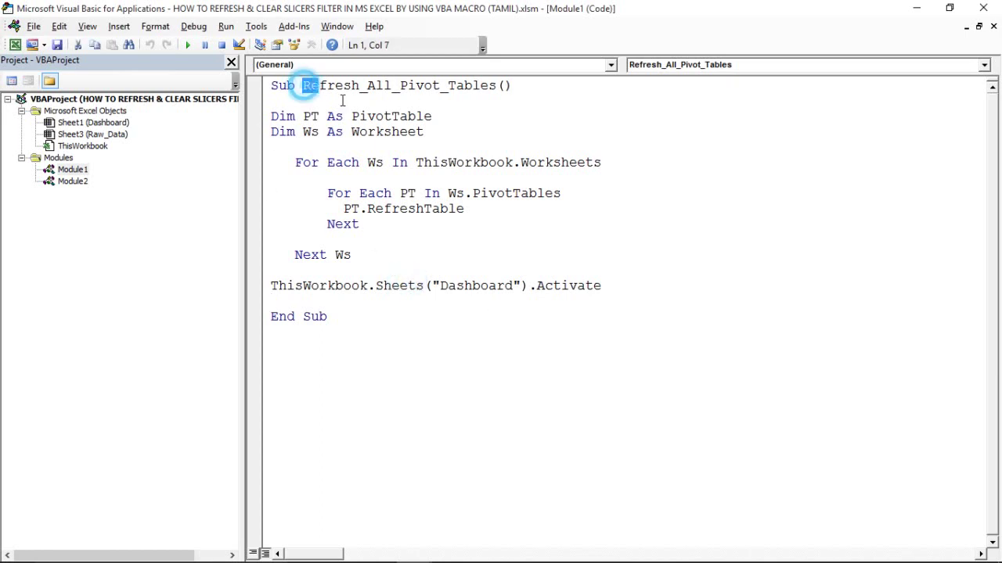
key("alt+F11")
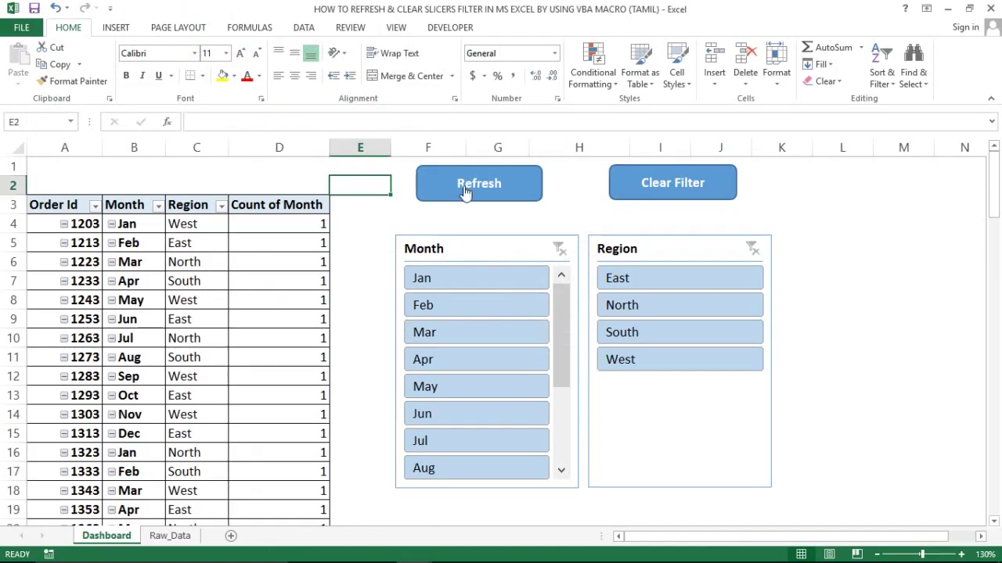
- Confirm the Refresh shape runs Refresh_All_Pivot_Tables, then click it to refresh the pivot table
right_click(464, 193)
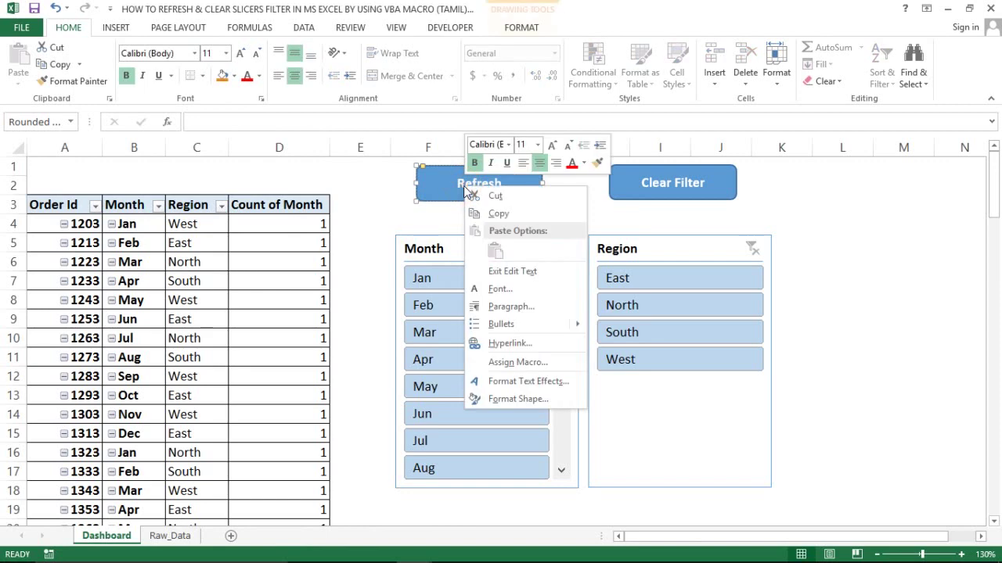
left_click(505, 365)
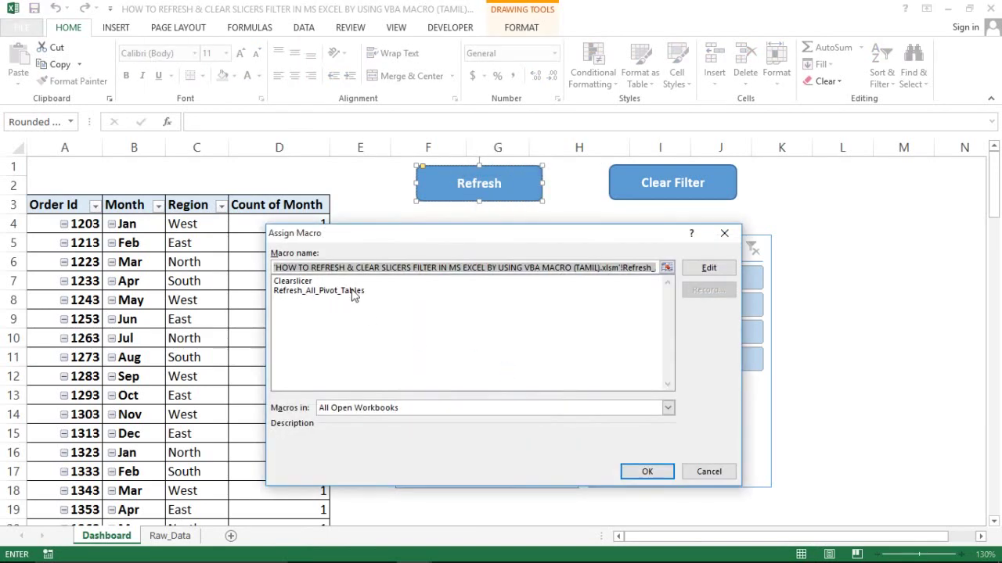
left_click(704, 471)
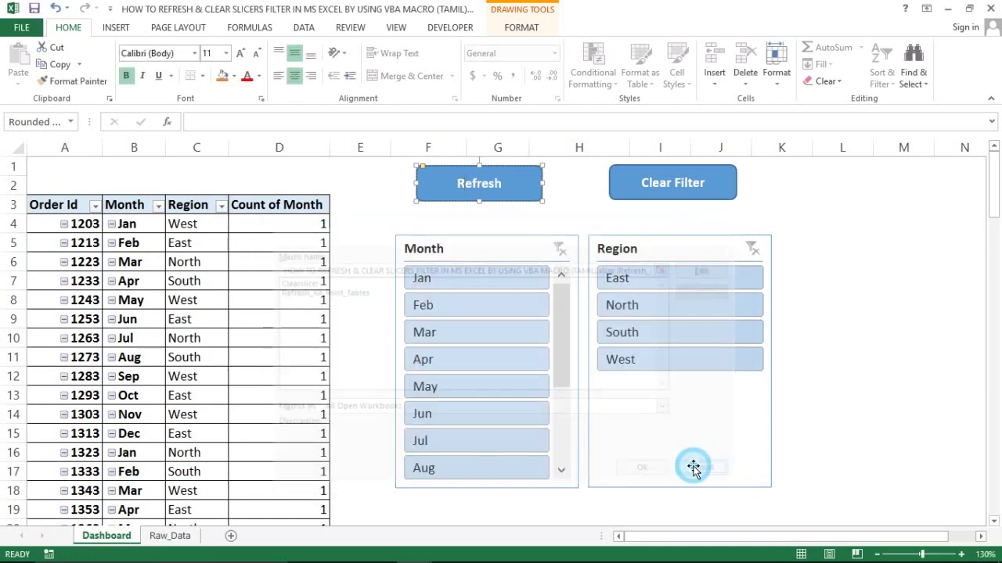
left_click(576, 223)
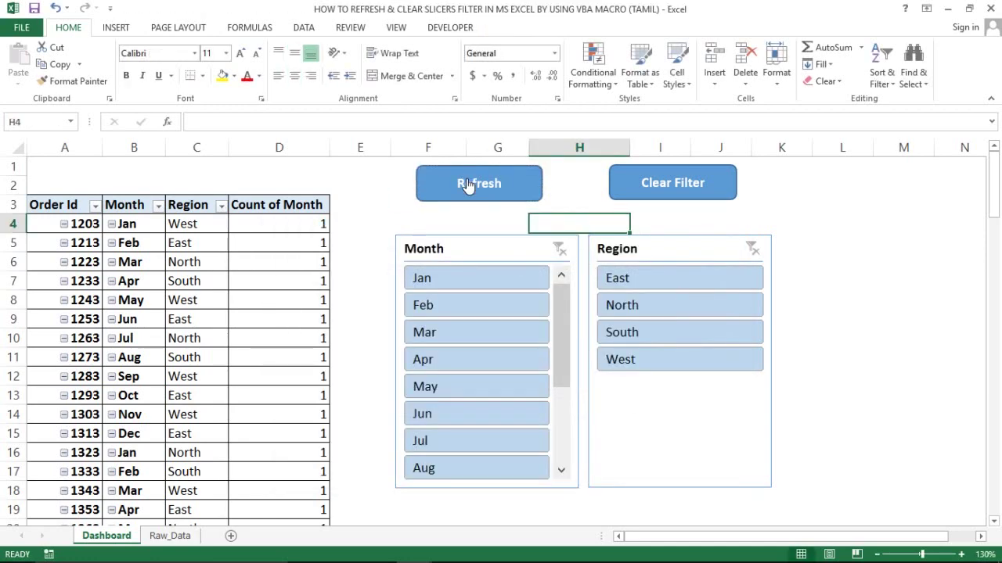
left_click(467, 183)
left_click(559, 189)
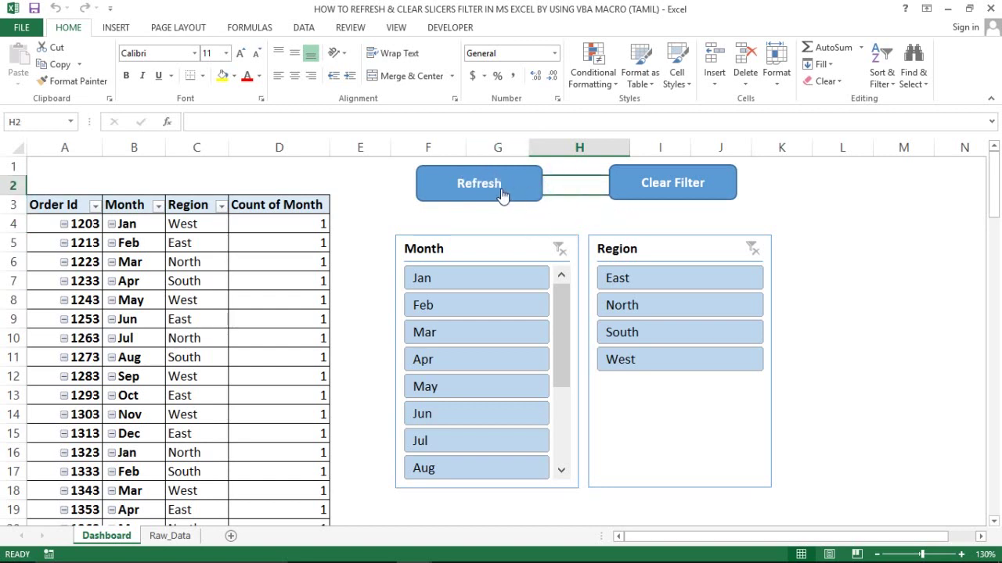
key("alt+Tab")
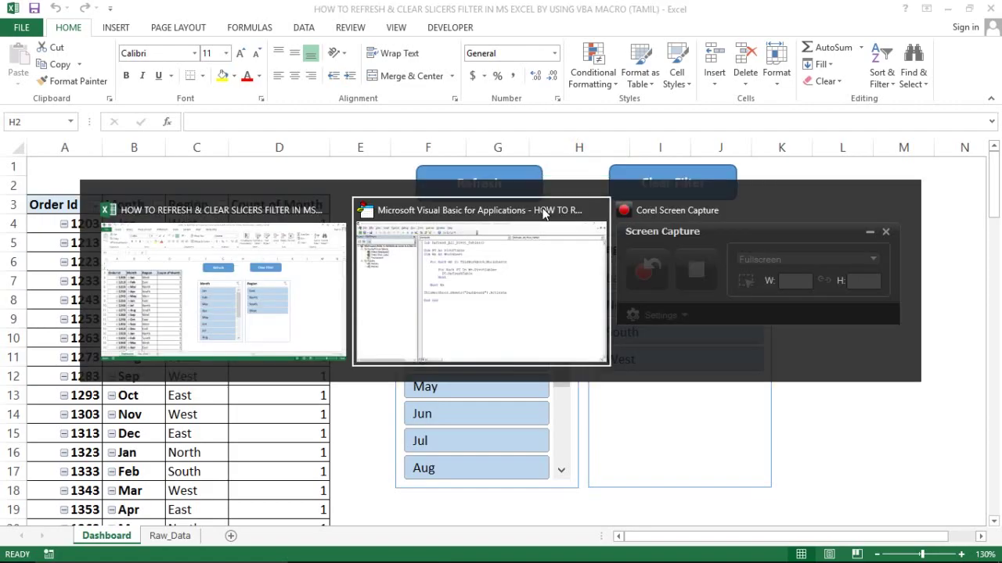
double_click(84, 186)
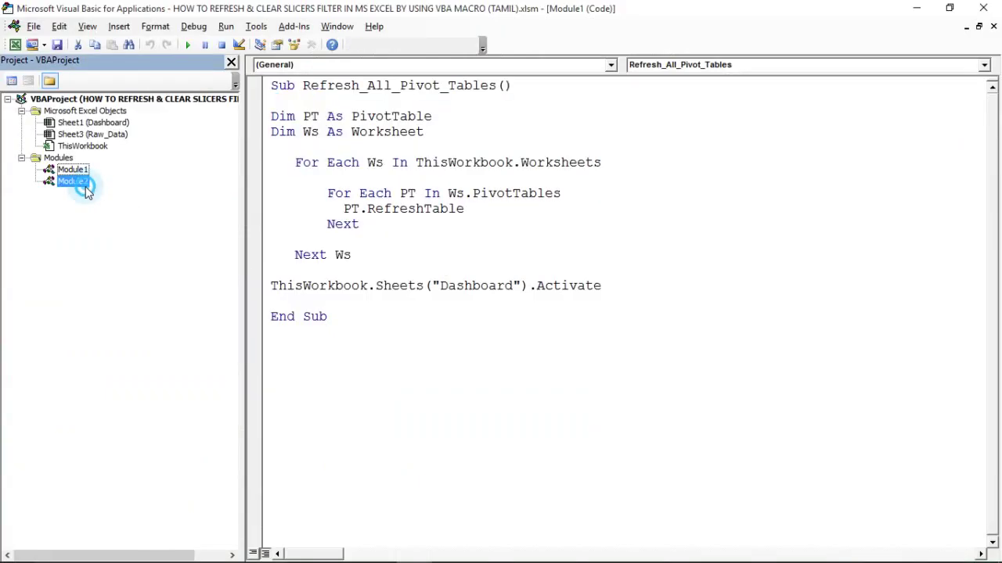
left_click(384, 104)
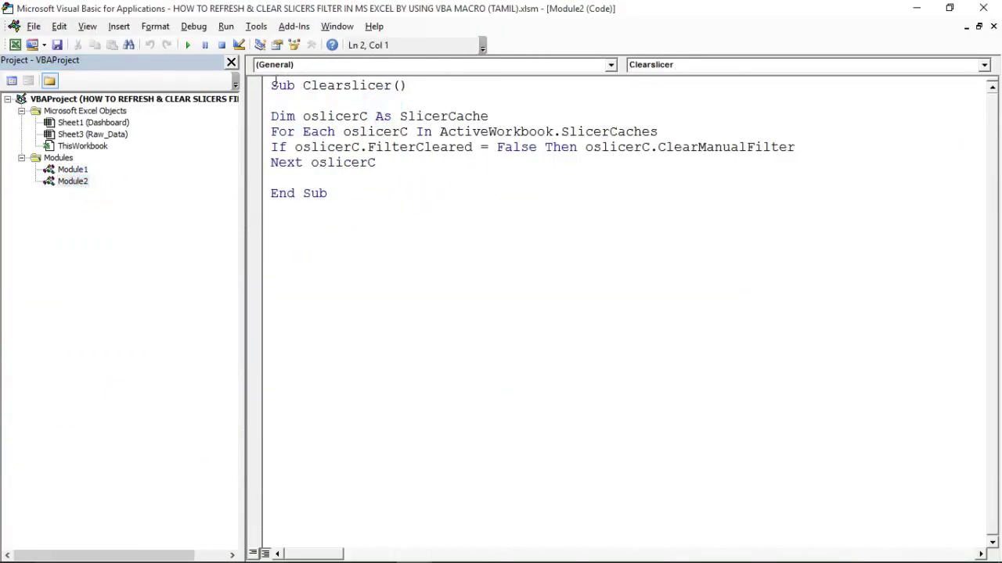
mouse_move(272, 84)
left_mouse_down()
mouse_move(355, 147)
mouse_move(367, 204)
left_mouse_up()
left_click(367, 205)
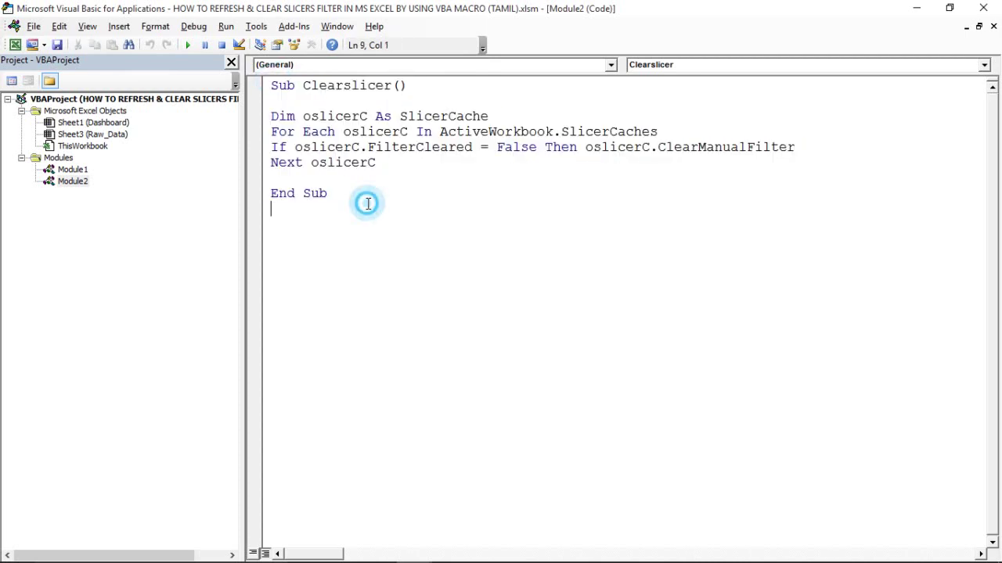
left_click_drag(270, 117, 384, 163)
left_click(384, 179)
left_click_drag(272, 132, 381, 149)
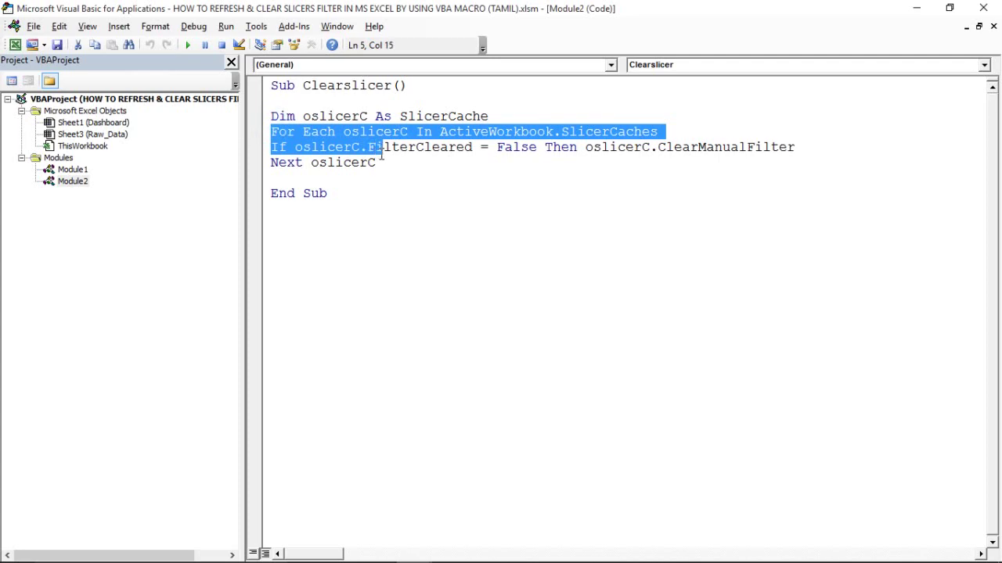
left_click(319, 100)
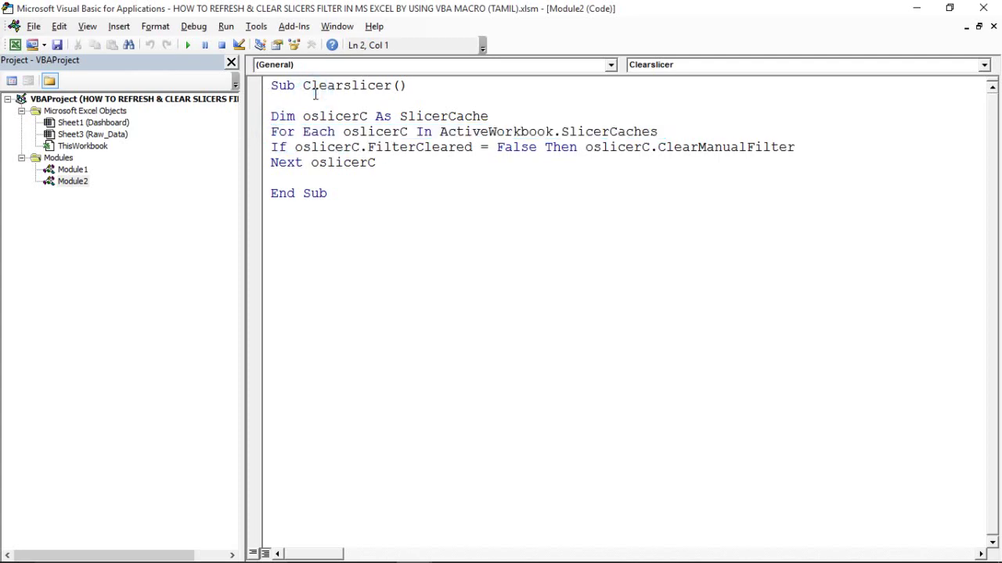
key("alt+Tab")
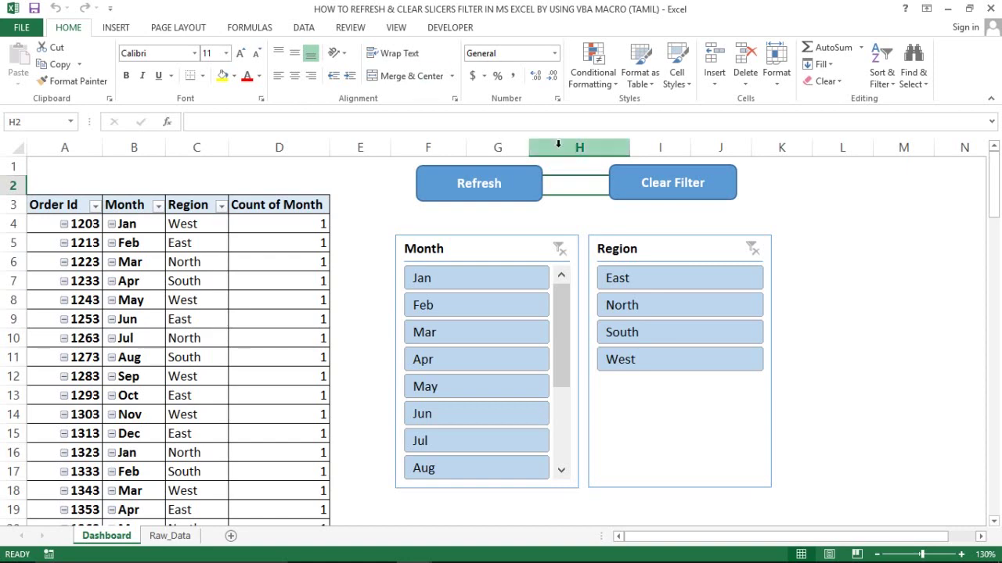
- Assign the Clearslicer macro to the Clear Filter shape
left_click(639, 178)
right_click(639, 177)
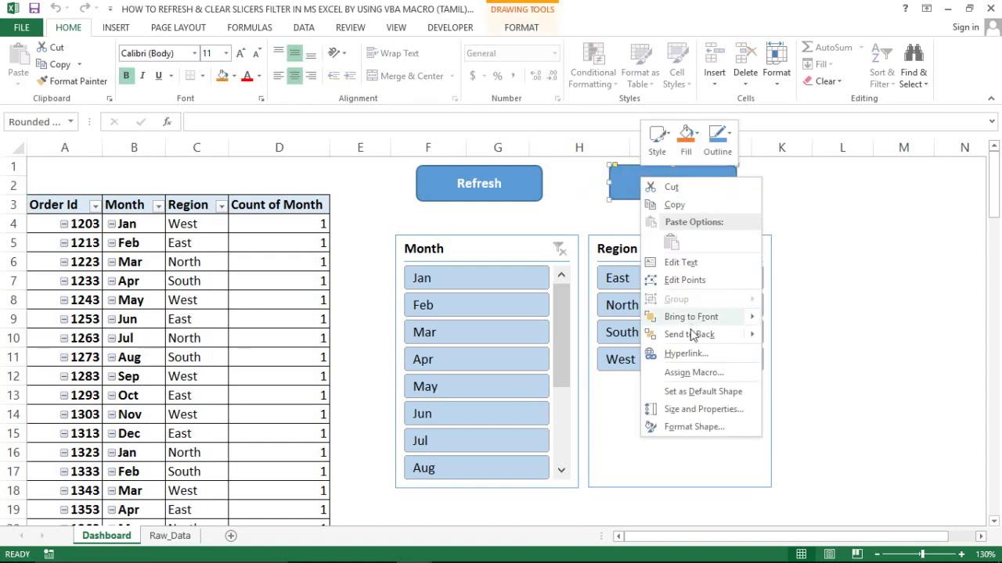
left_click(691, 372)
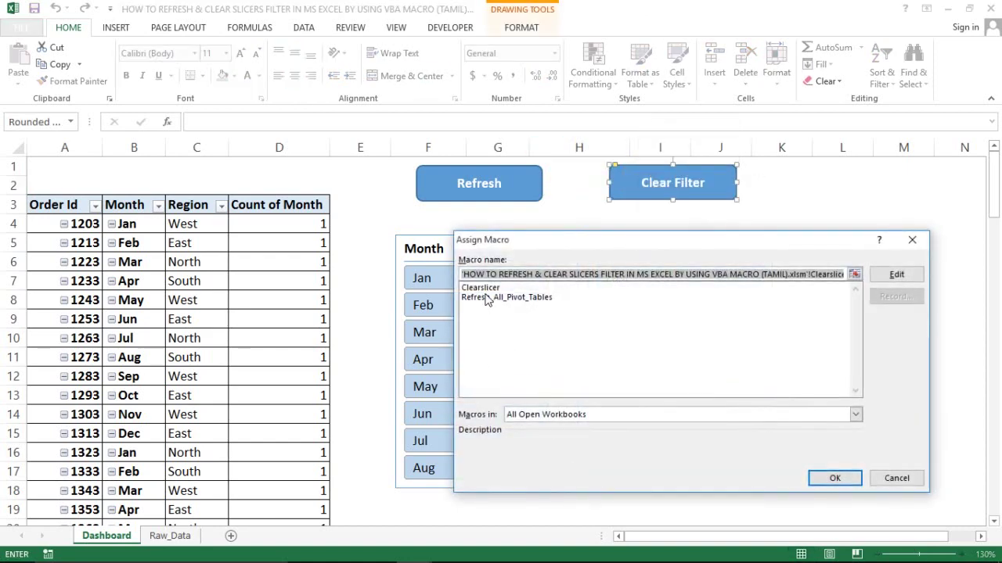
left_click(489, 288)
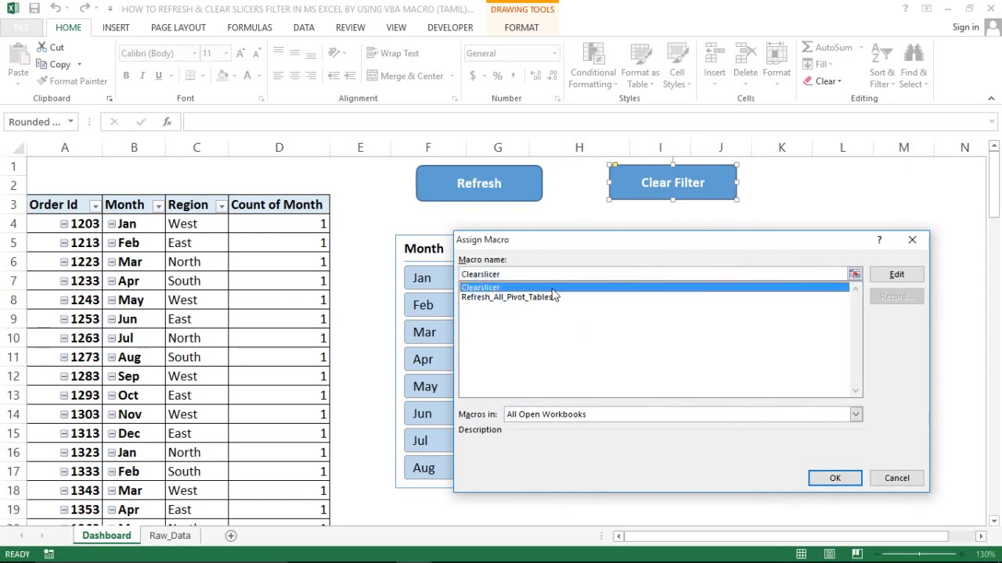
left_click(859, 480)
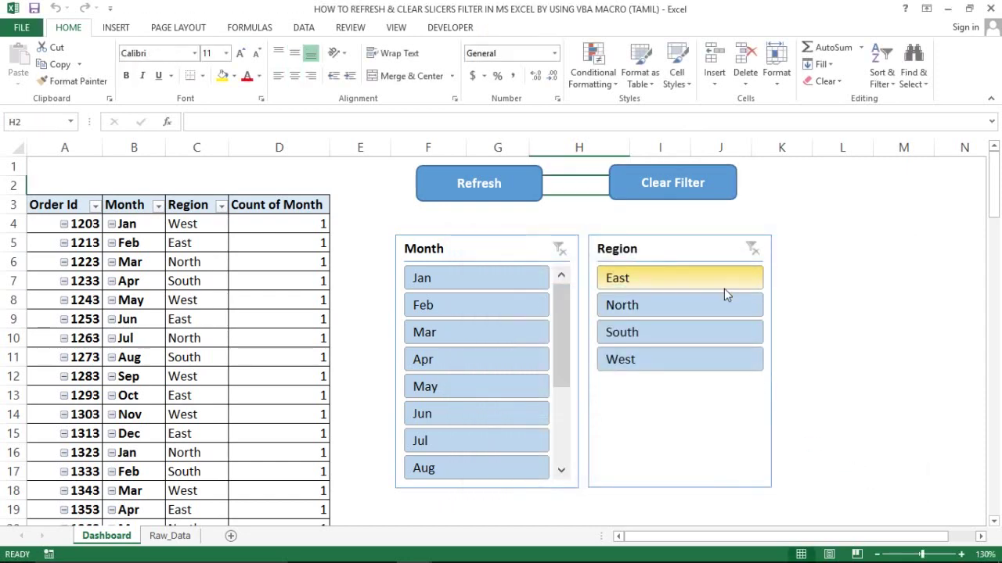
left_click(685, 226)
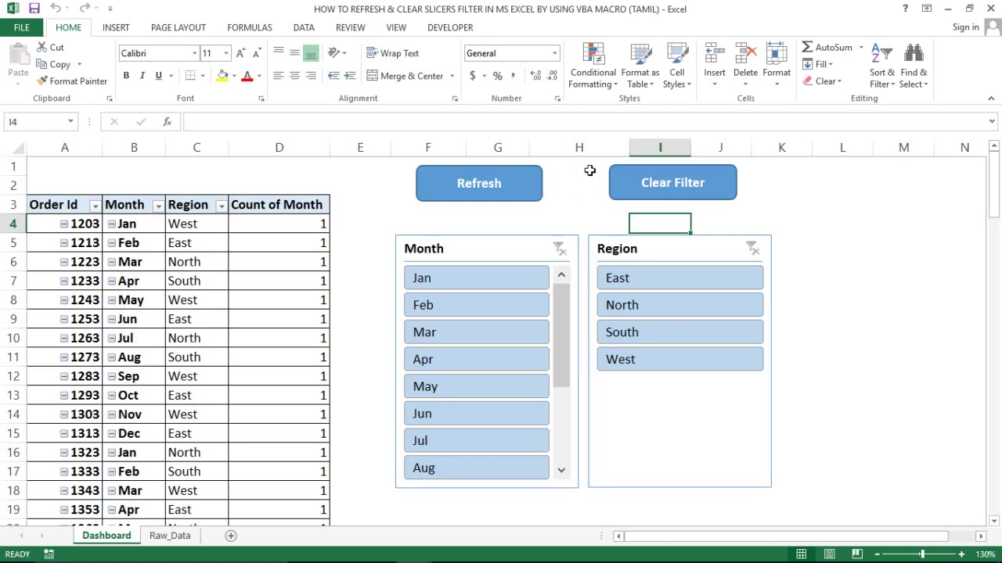
- Select a couple of pivot table values, then switch to the Raw_Data sheet
left_click(486, 224)
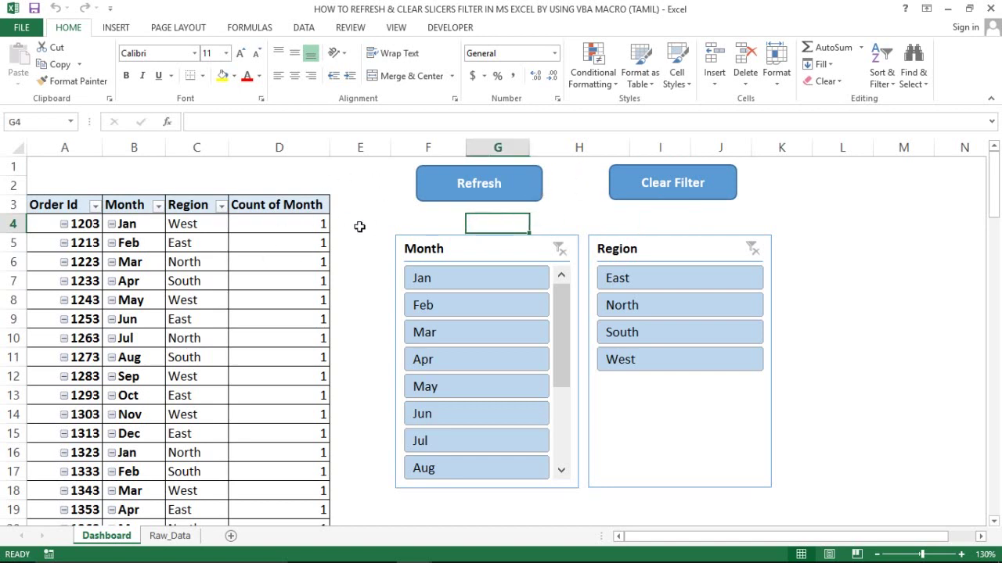
left_click(352, 256)
left_click(279, 249)
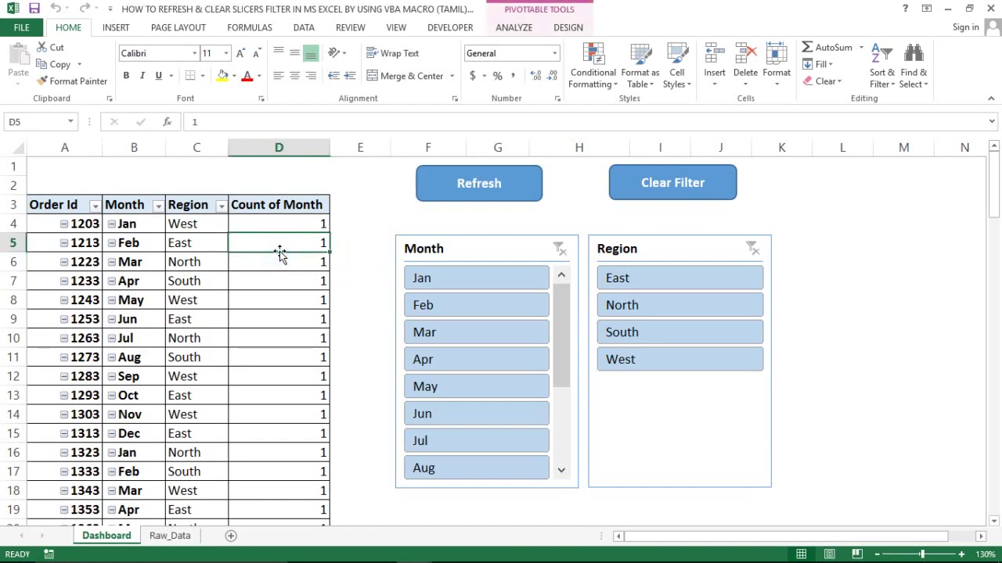
left_click(170, 536)
- Look over the Raw_Data rows from the Mar order in row 4, then return to Dashboard
left_click(26, 224)
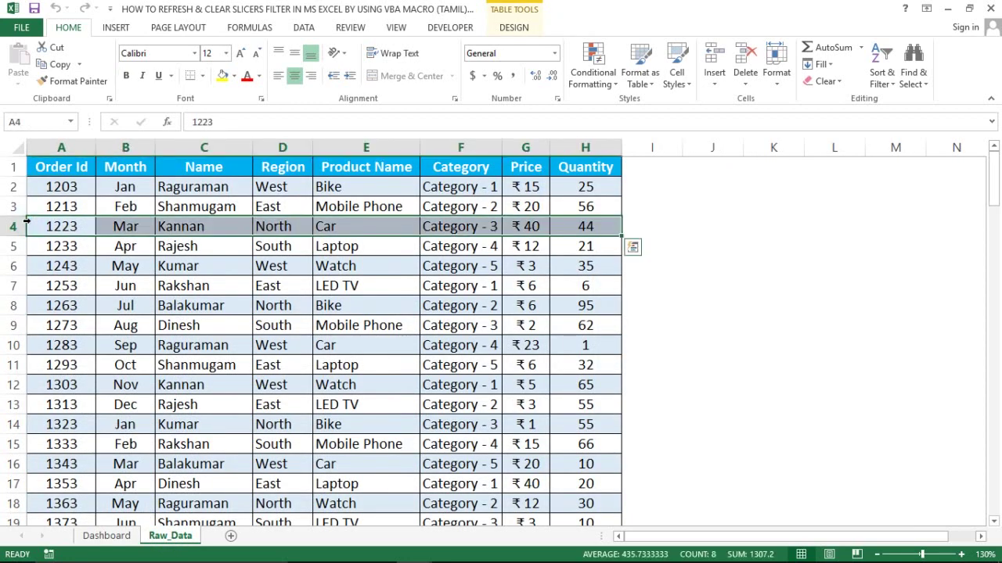
key("ctrl+Home")
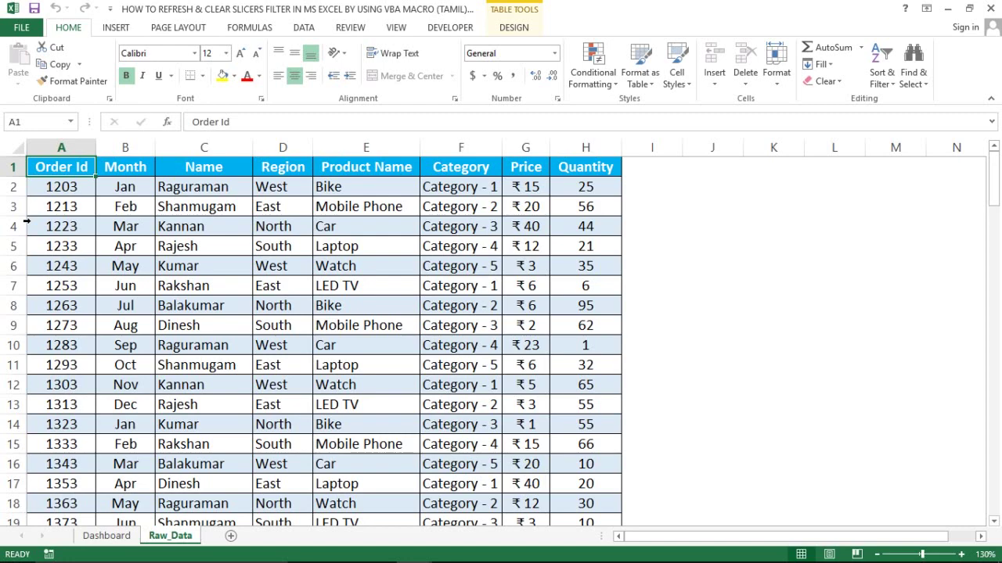
left_click(101, 536)
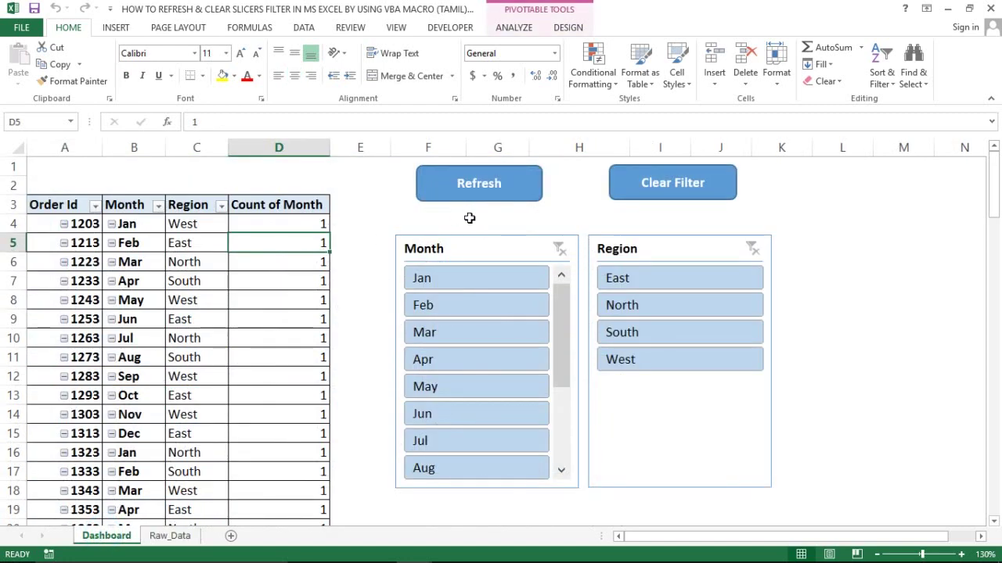
- Copy the Raw_Data order table A1:H118 and create a new blank workbook
left_click(167, 536)
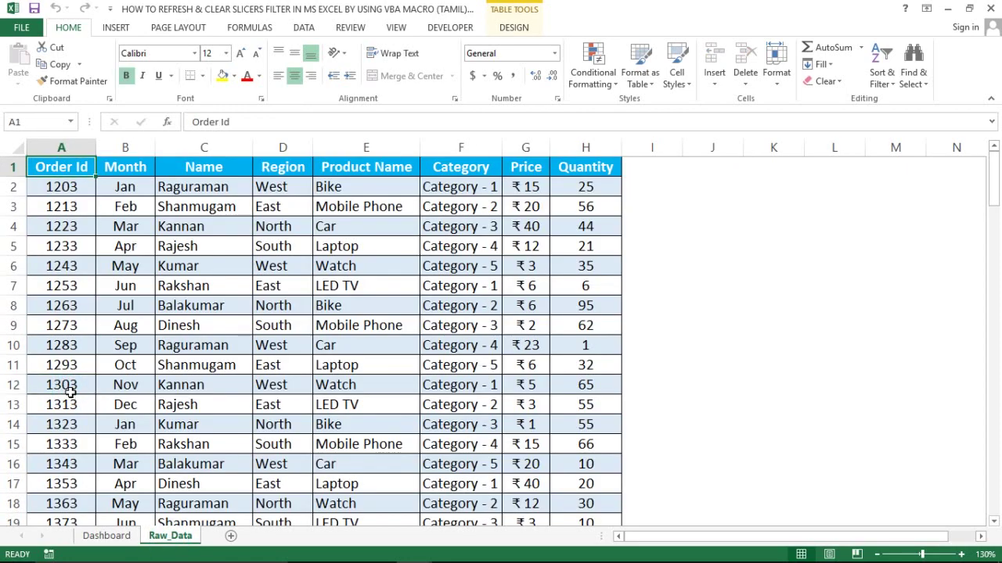
key("shift+Right")
key("shift+Right")
key("shift+Right")
key("shift+Right")
key("shift+Right")
key("shift+Right")
key("shift+Right")
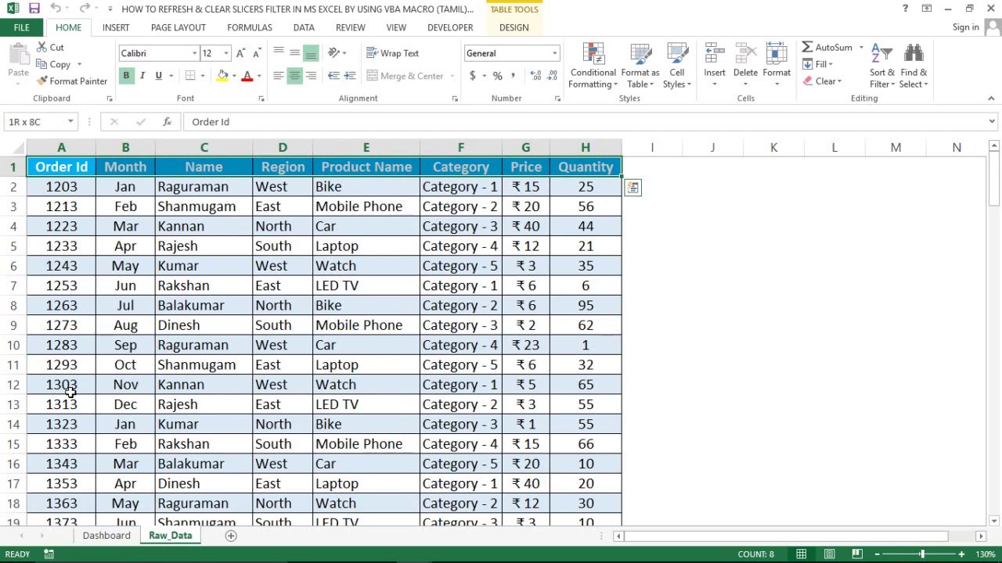
key("ctrl+shift+Down")
key("ctrl+c")
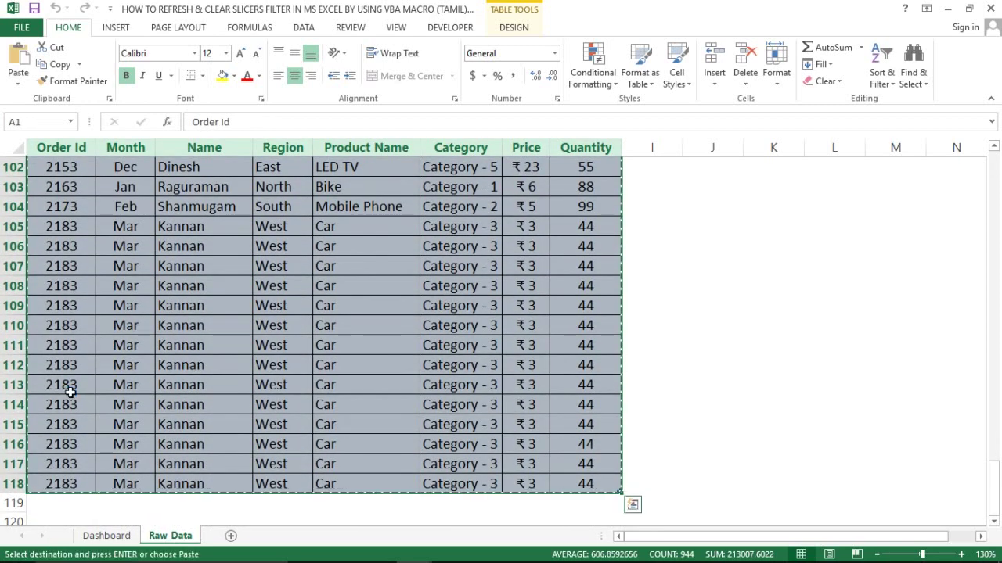
key("ctrl+Home")
key("ctrl+n")
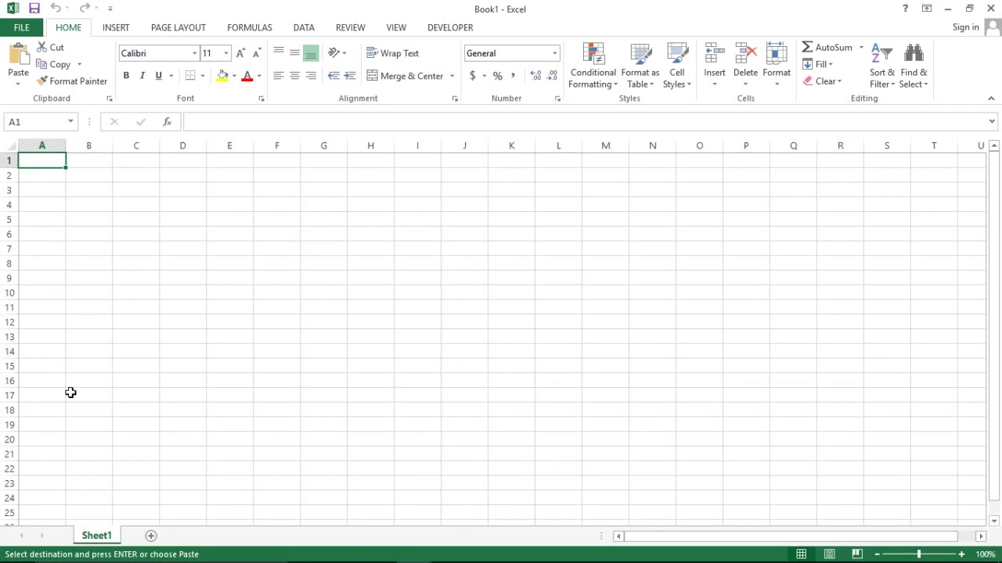
- Paste the order data at A1 of Book1 and auto-fit columns A to H
key("ctrl+v")
key("alt+o")
key("c")
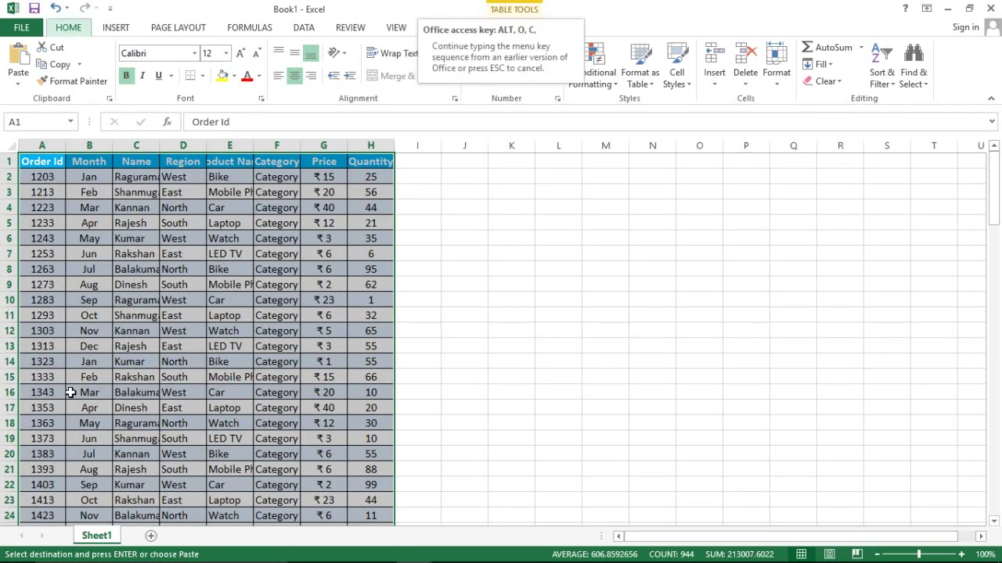
key("a")
left_click(114, 209)
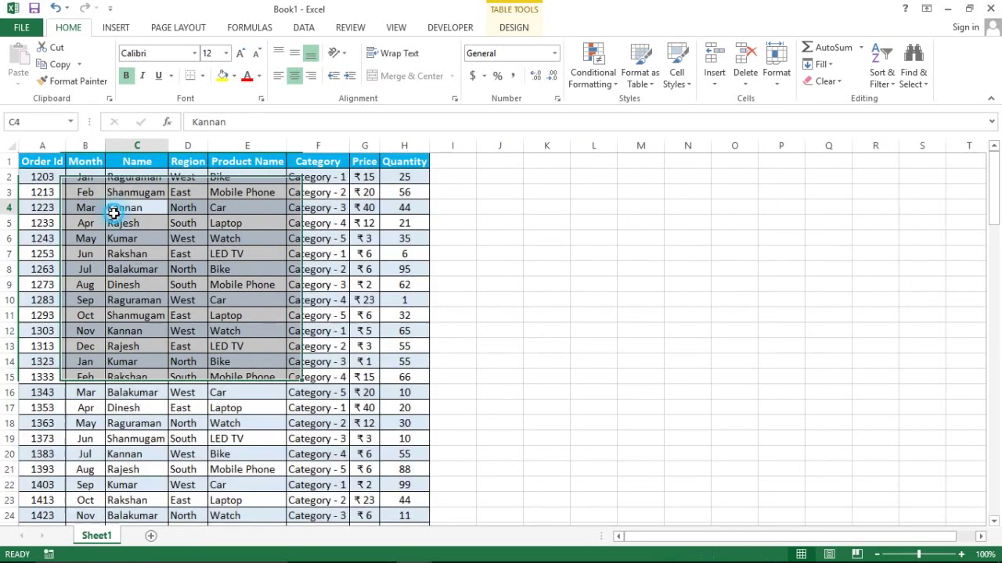
- Check via the Name Box that Table1 spans the data, then show the table's Design options
left_click(72, 121)
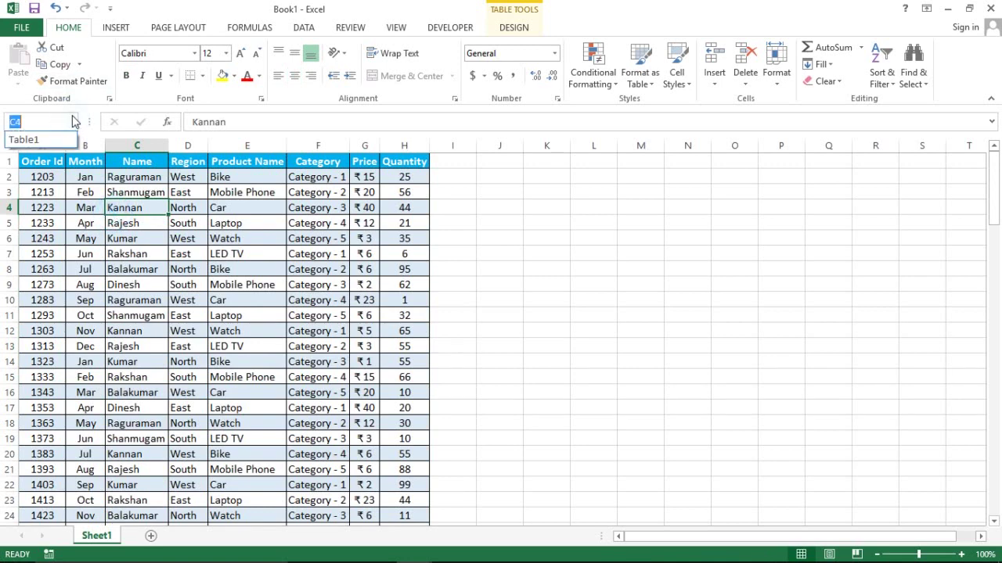
left_click(36, 139)
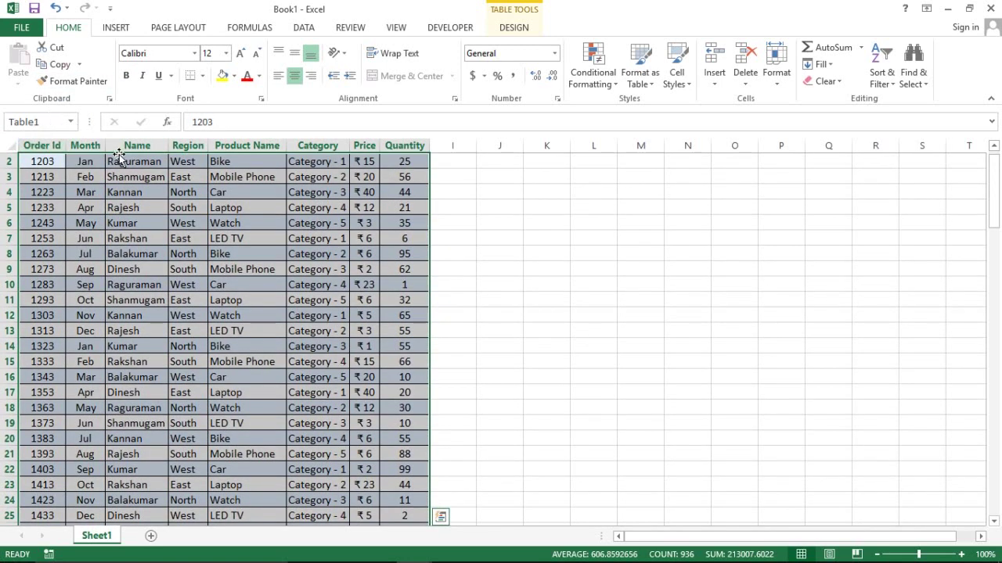
left_click(182, 178)
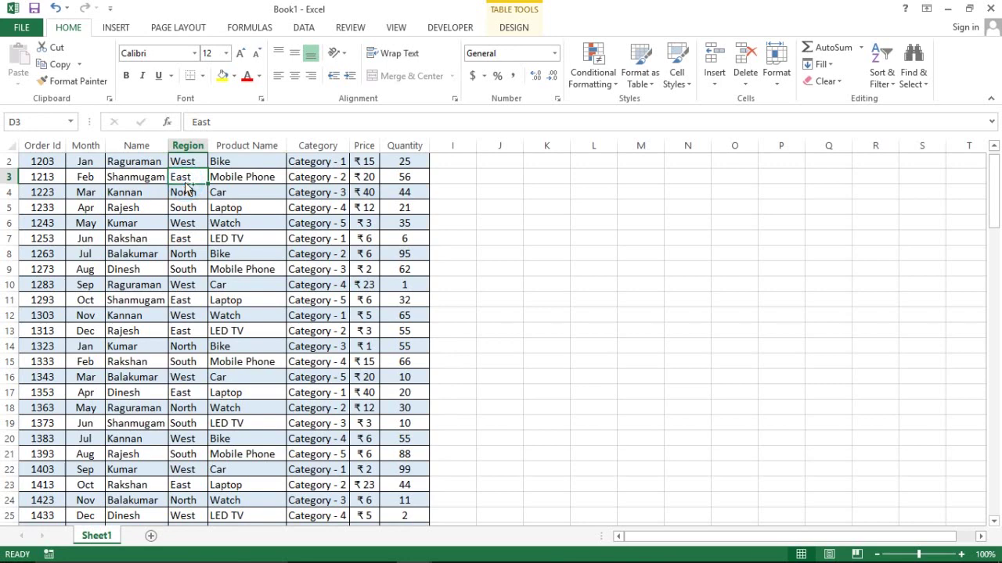
key("Up")
key("Up")
key("Right")
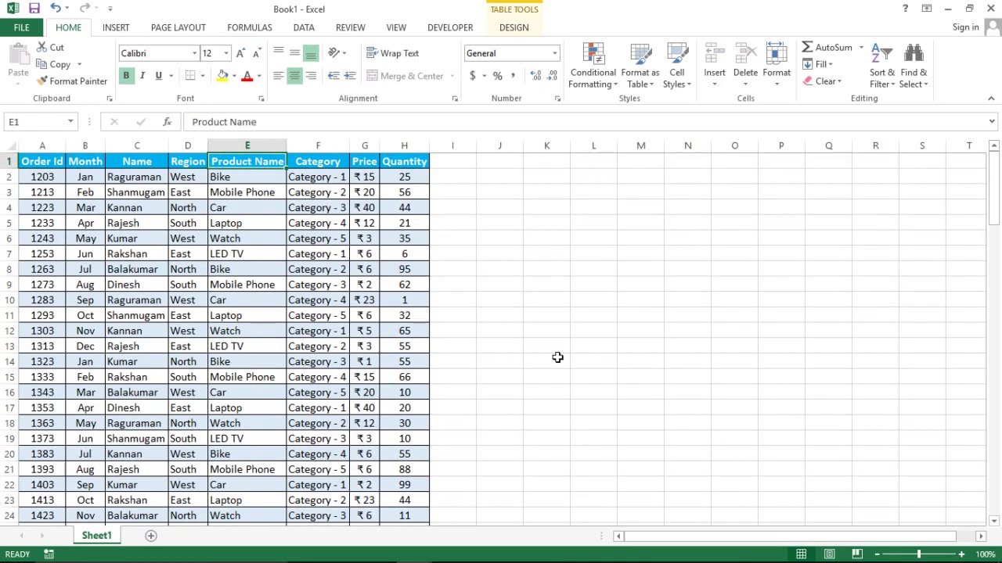
left_click(342, 269)
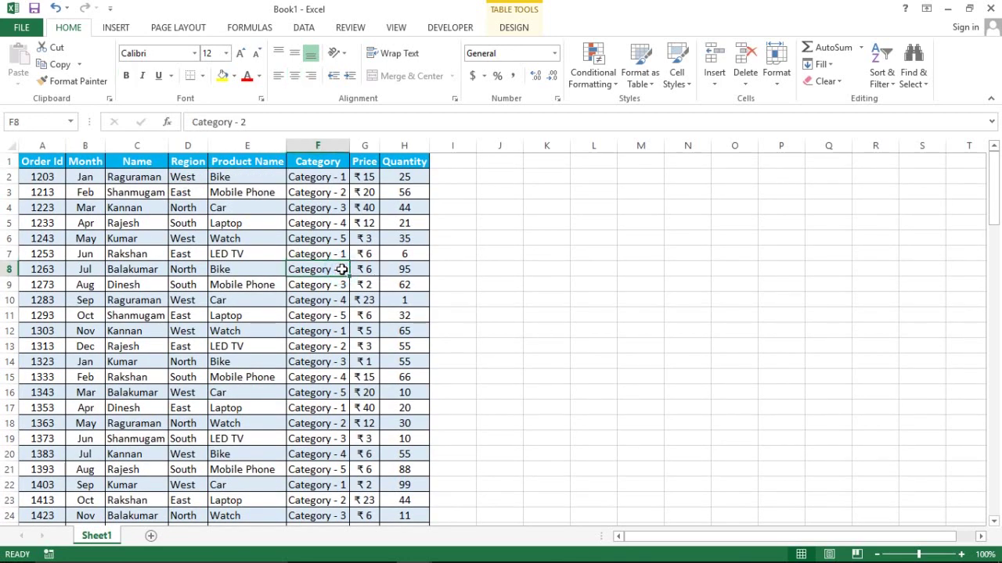
left_click_drag(373, 187, 365, 208)
left_click(292, 224)
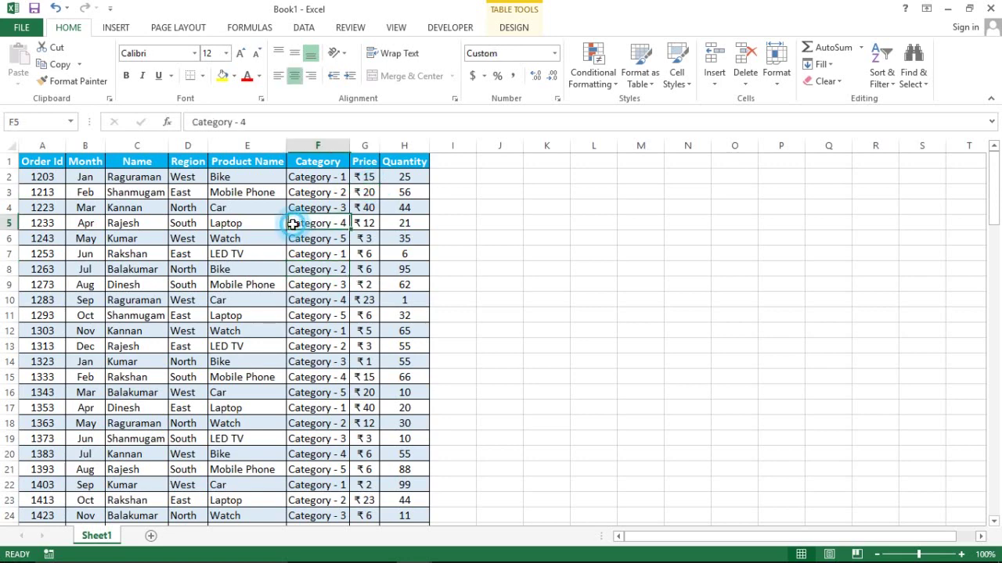
left_click(293, 193)
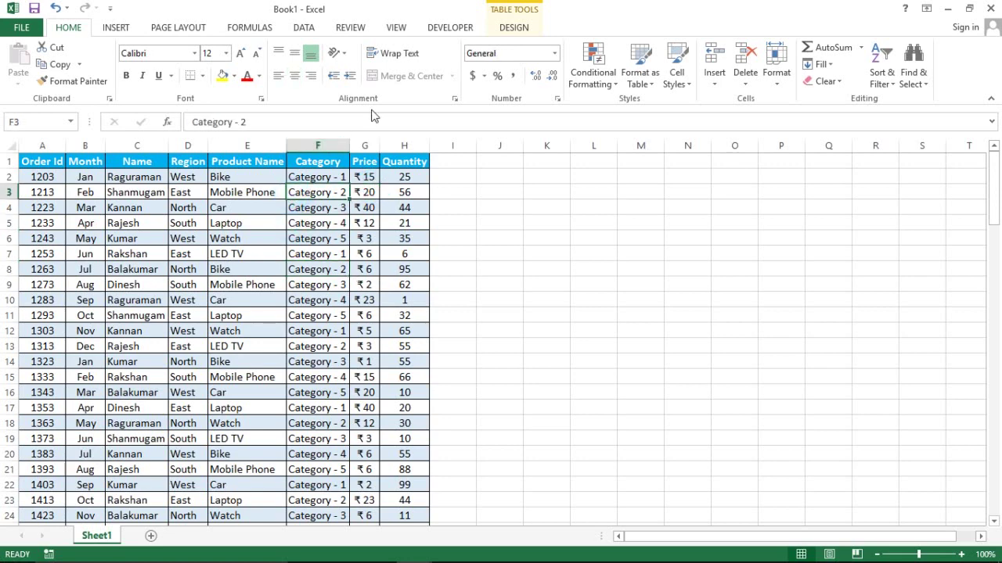
left_click(509, 29)
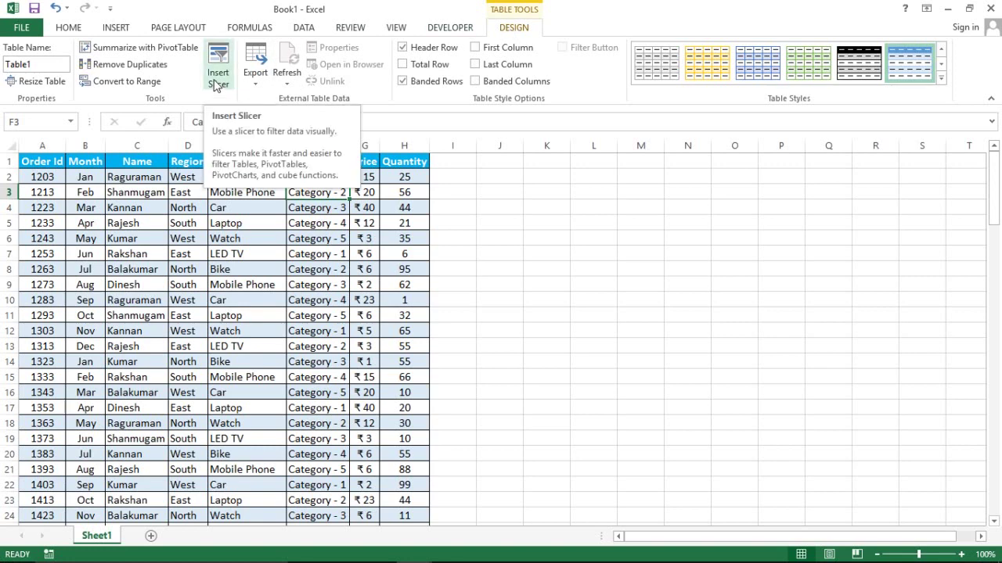
- Insert a Month slicer near columns L–N, filter Feb then Mar, clear it, and delete the slicer
left_click(216, 78)
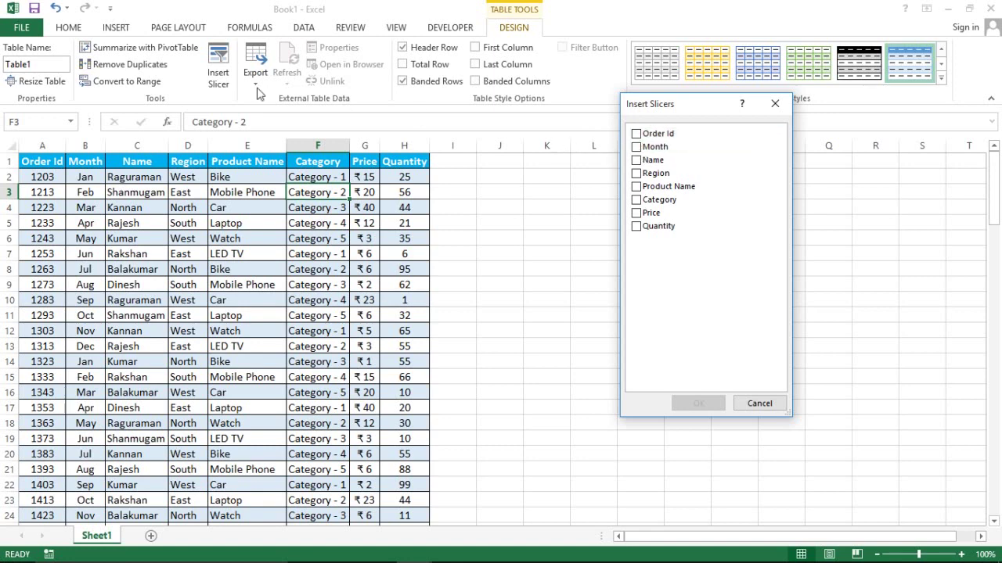
left_click(636, 146)
left_click(696, 402)
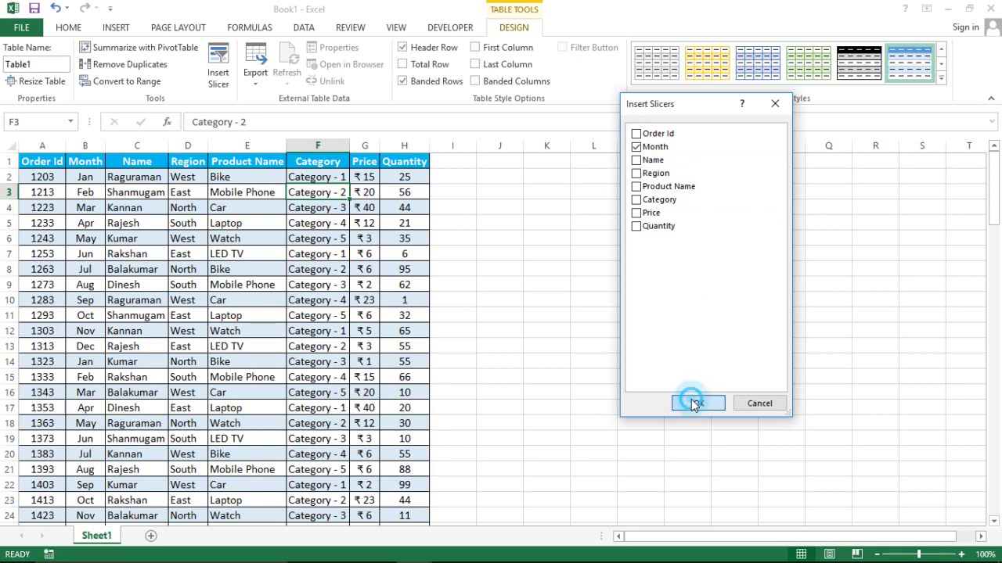
left_click_drag(491, 255, 621, 180)
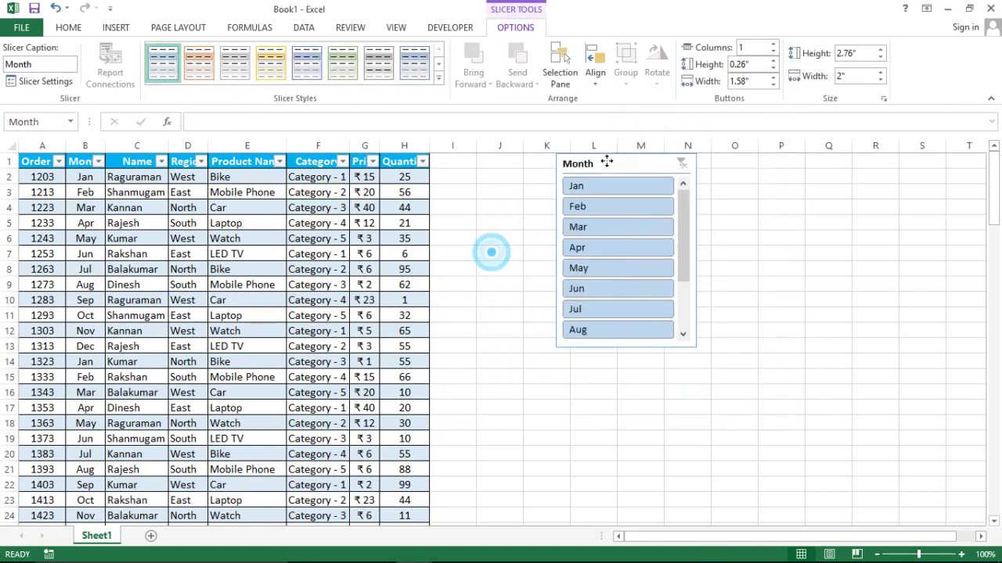
left_click(608, 222)
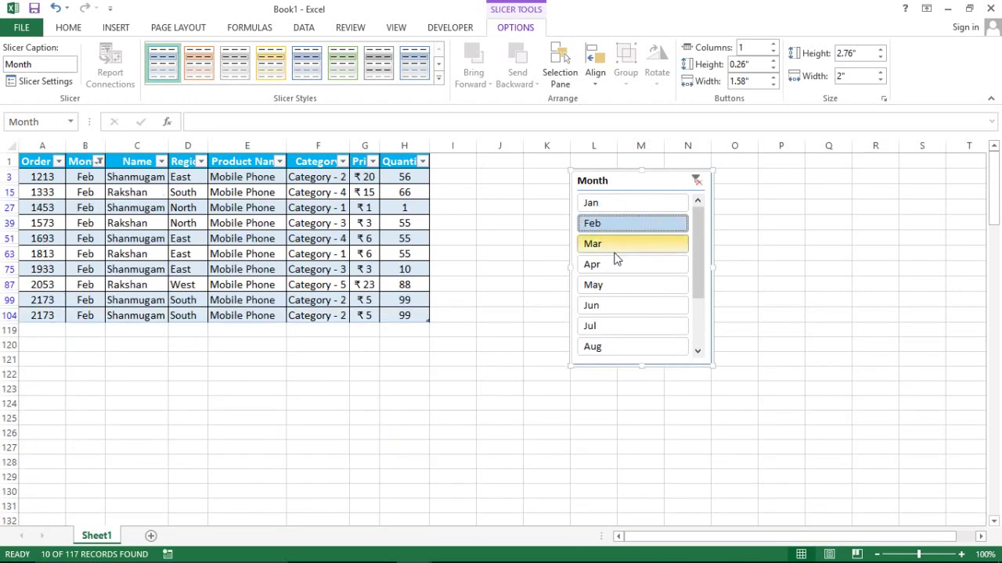
left_click(616, 249)
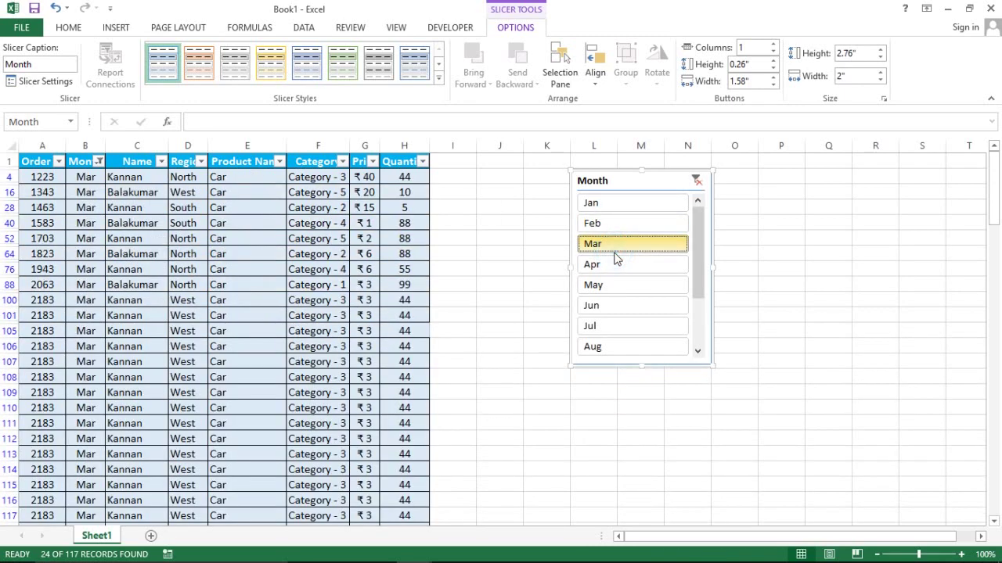
left_click(696, 181)
key("Delete")
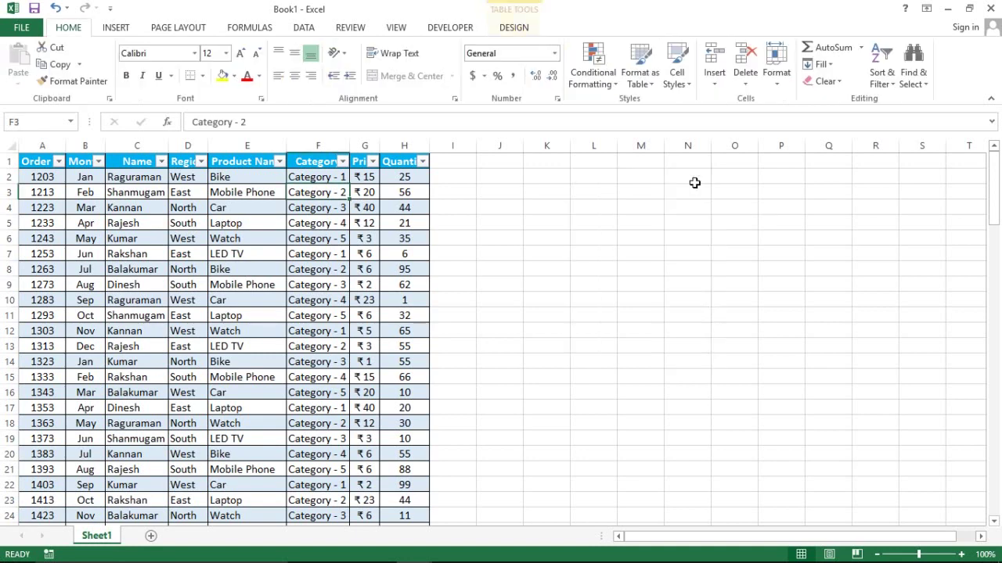
left_click(338, 204)
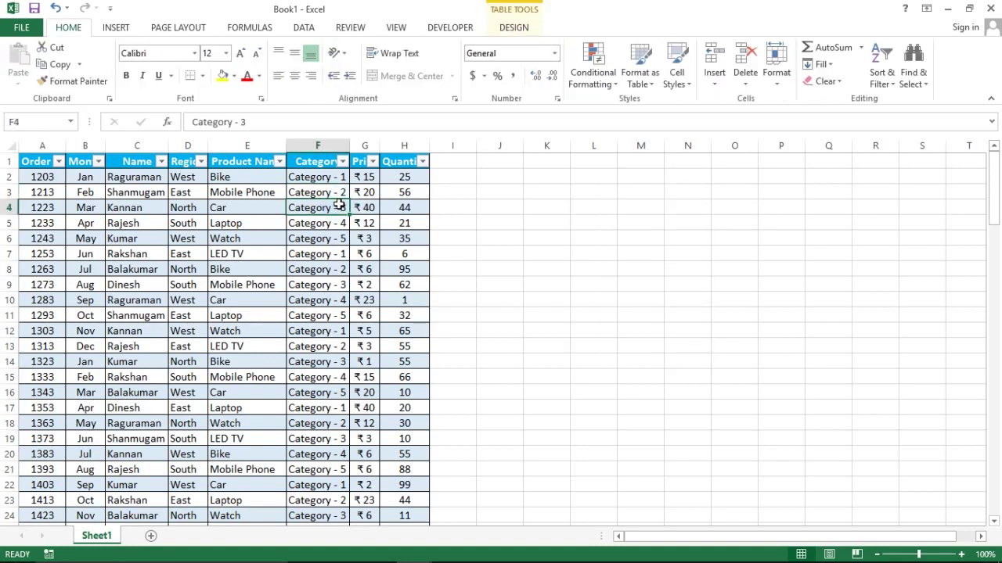
left_click(517, 27)
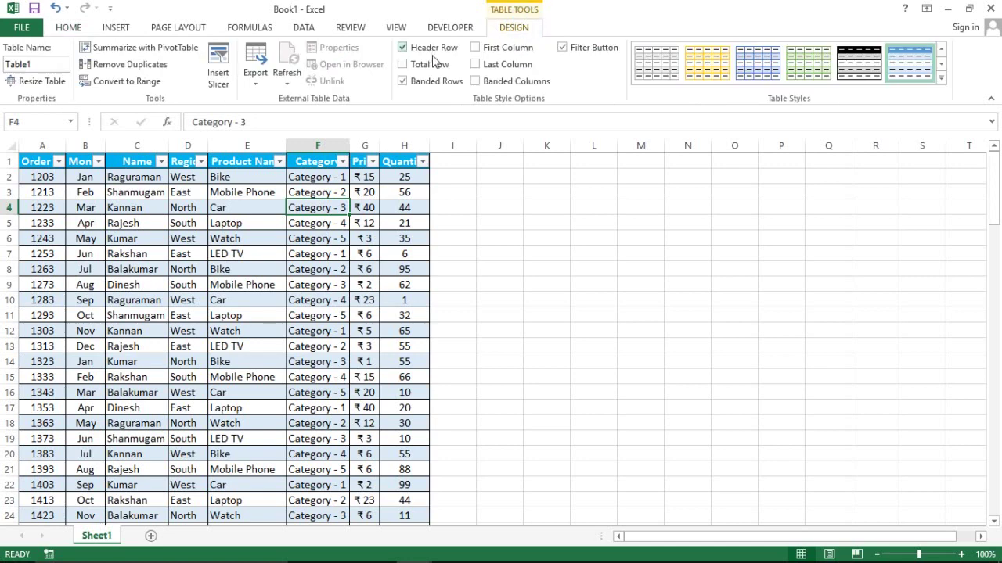
left_click(212, 165)
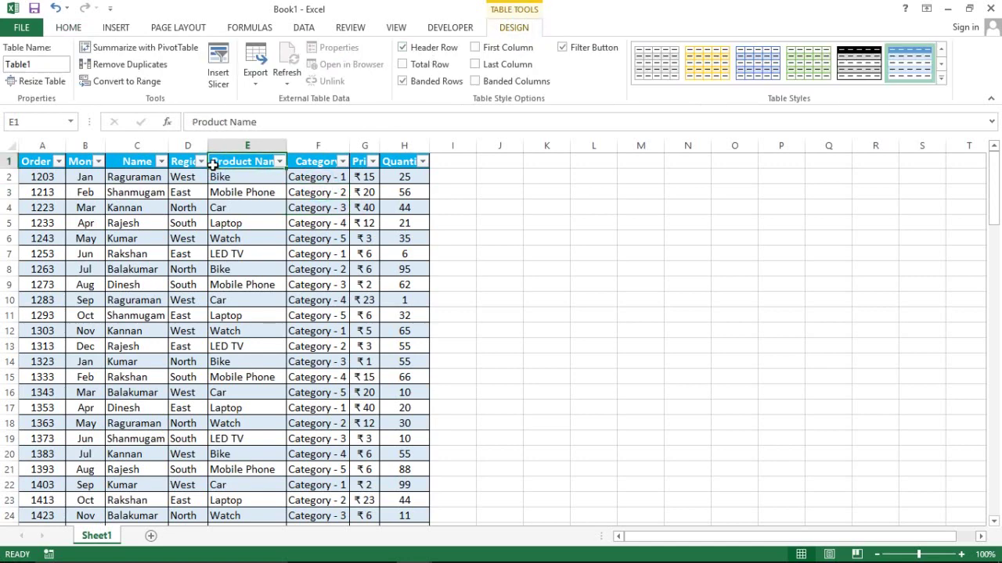
key("alt+a")
key("t")
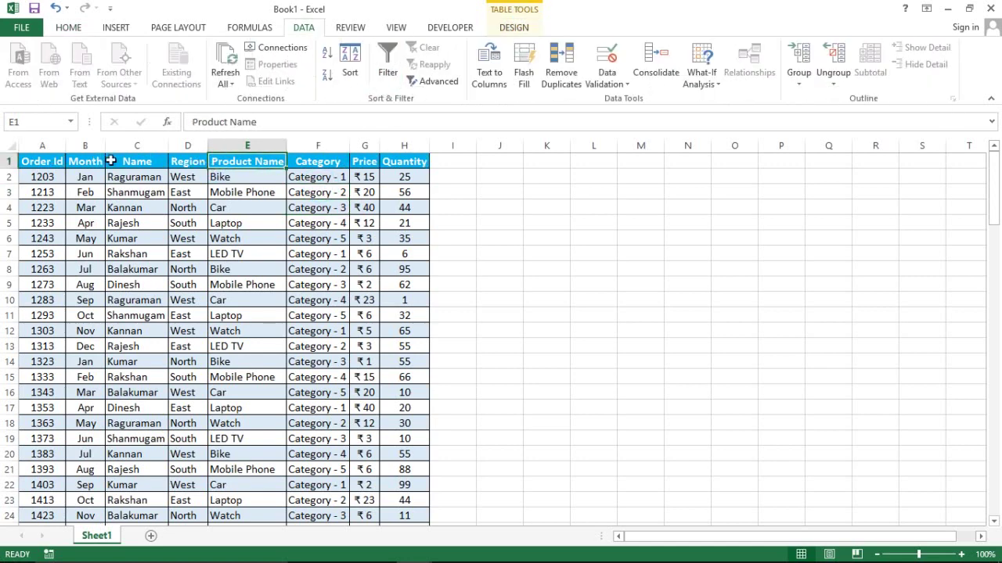
left_click(59, 162)
key("shift+Right")
key("shift+Right")
key("shift+Right")
key("shift+Right")
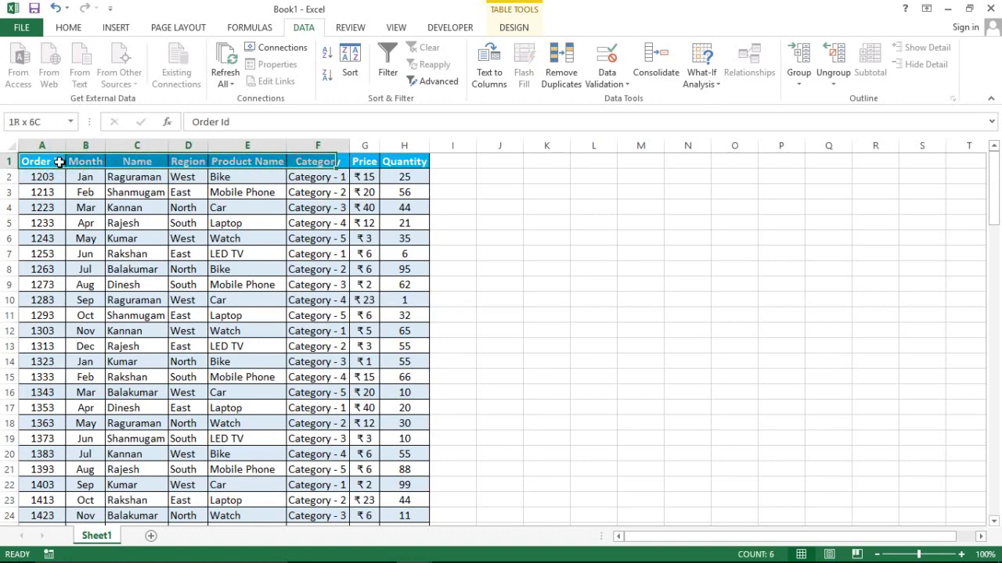
key("shift+Right")
key("shift+Right")
key("ctrl+shift+Down")
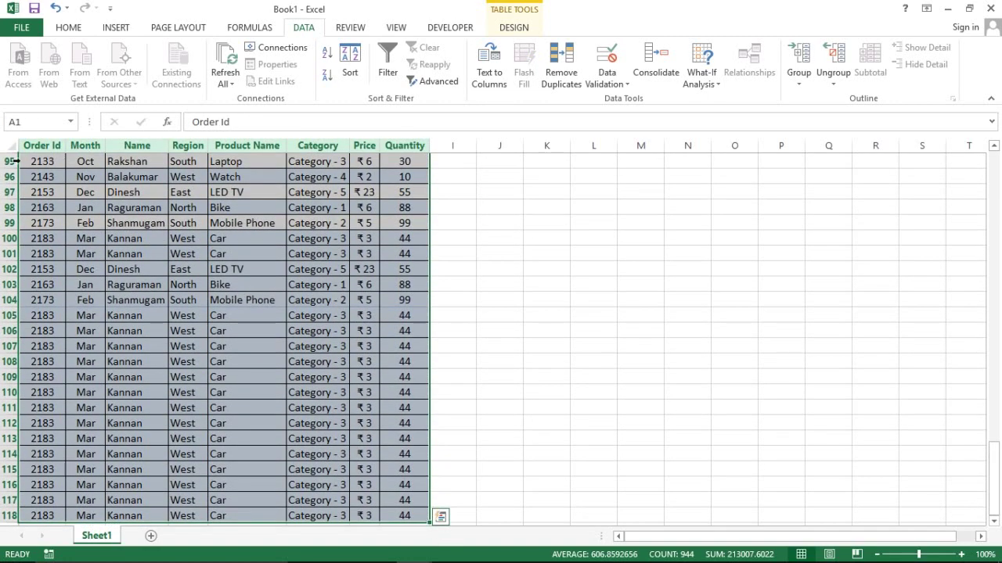
right_click(247, 261)
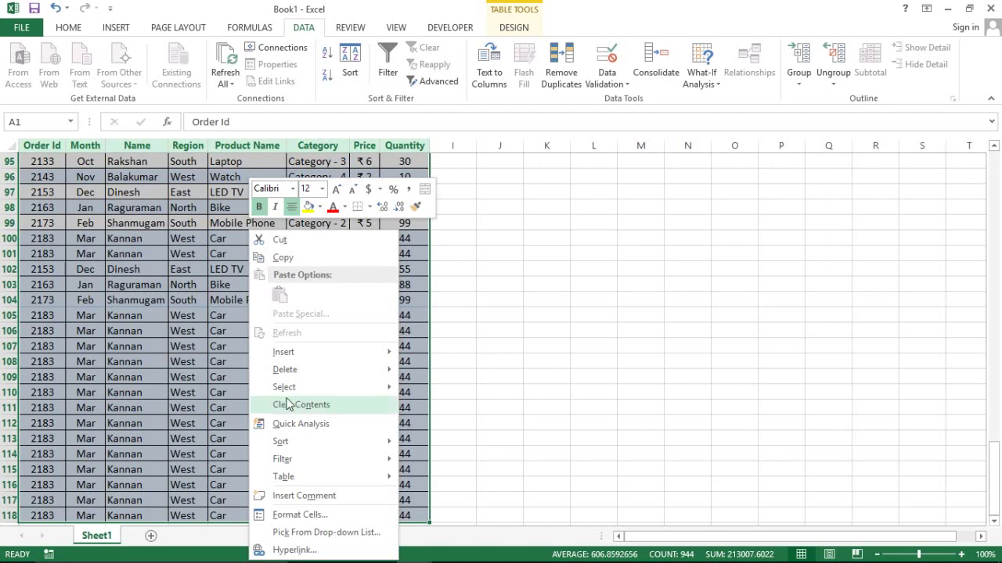
mouse_move(391, 479)
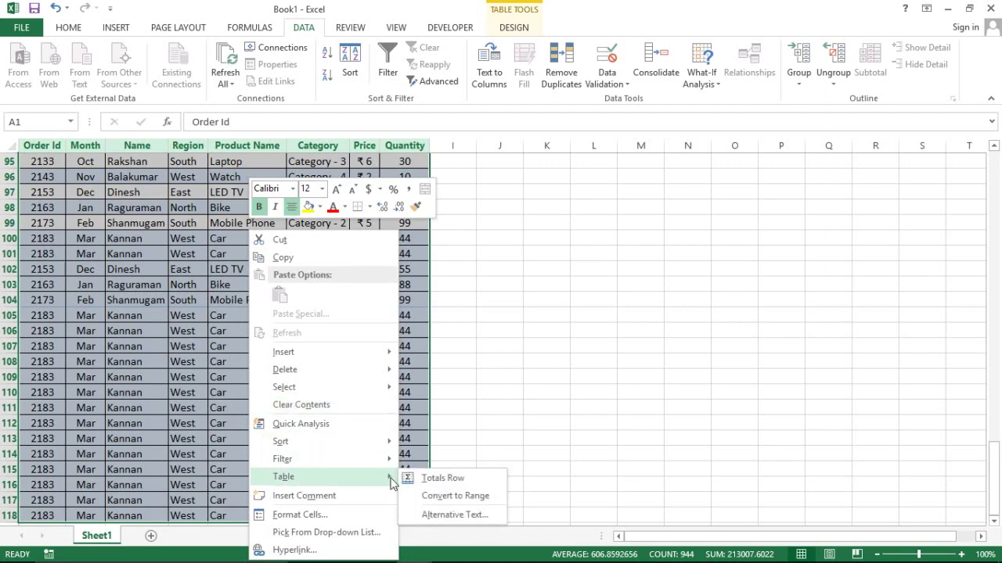
left_click(446, 496)
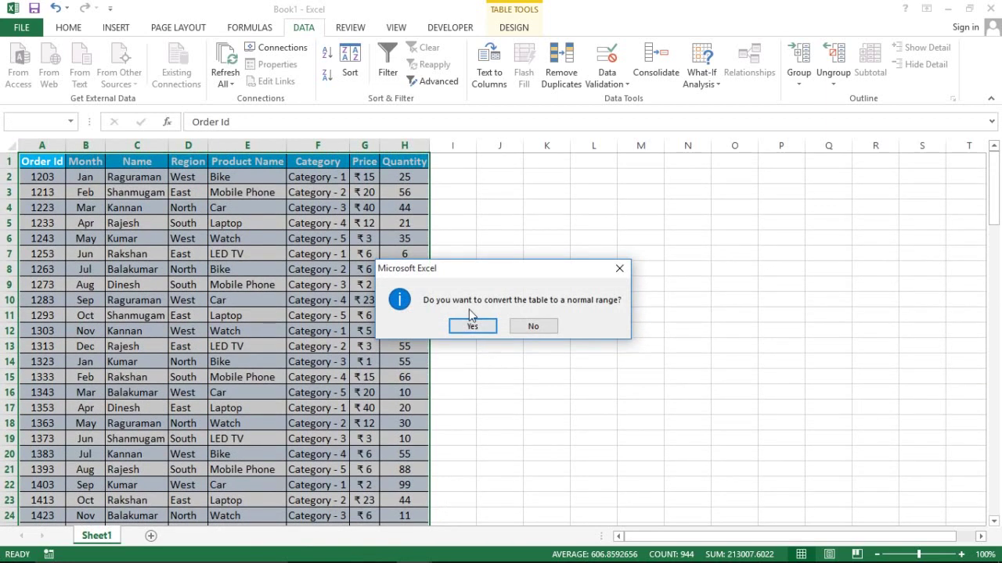
left_click(472, 325)
left_click(255, 248)
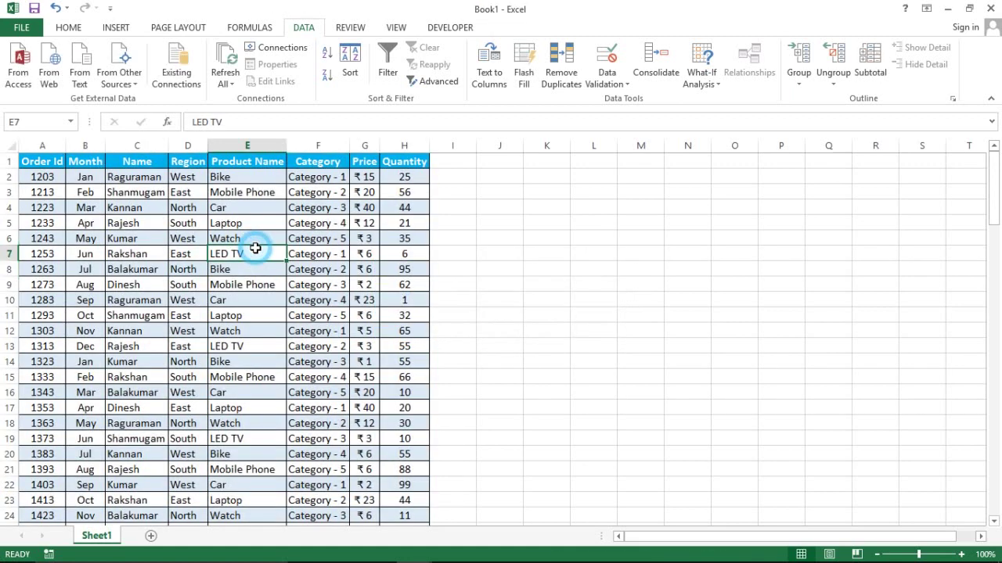
key("ctrl+Up")
key("Left")
key("Left")
key("Left")
key("Left")
key("Down")
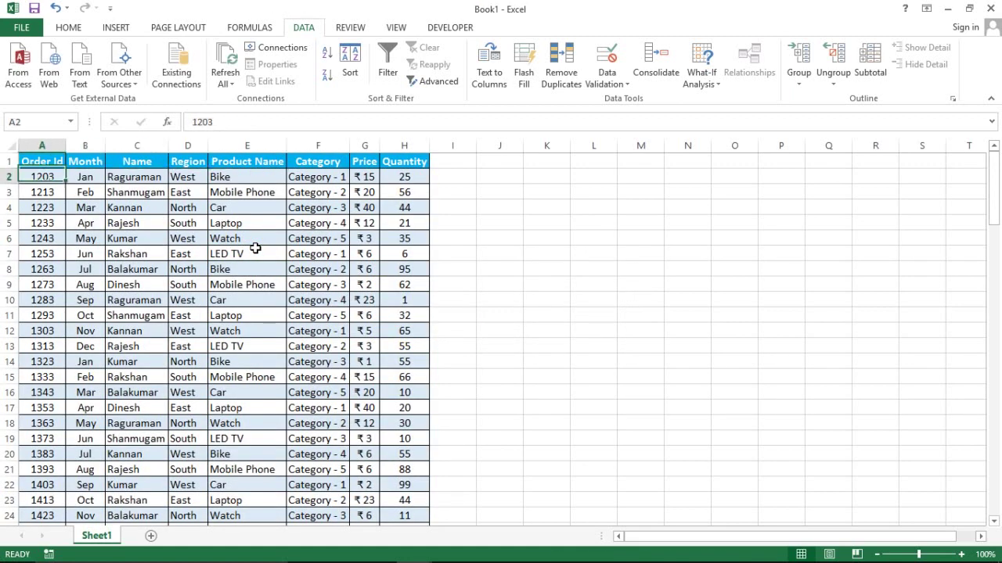
key("shift+Right")
key("shift+Right")
key("shift+Right")
key("shift+Right")
key("shift+Right")
key("shift+Right")
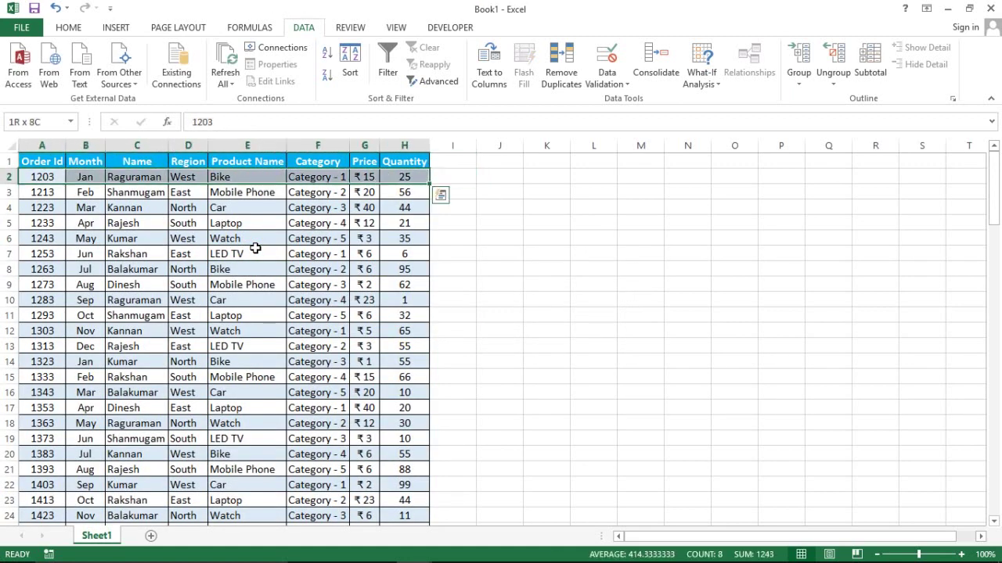
key("ctrl+shift+Down")
key("ctrl+Home")
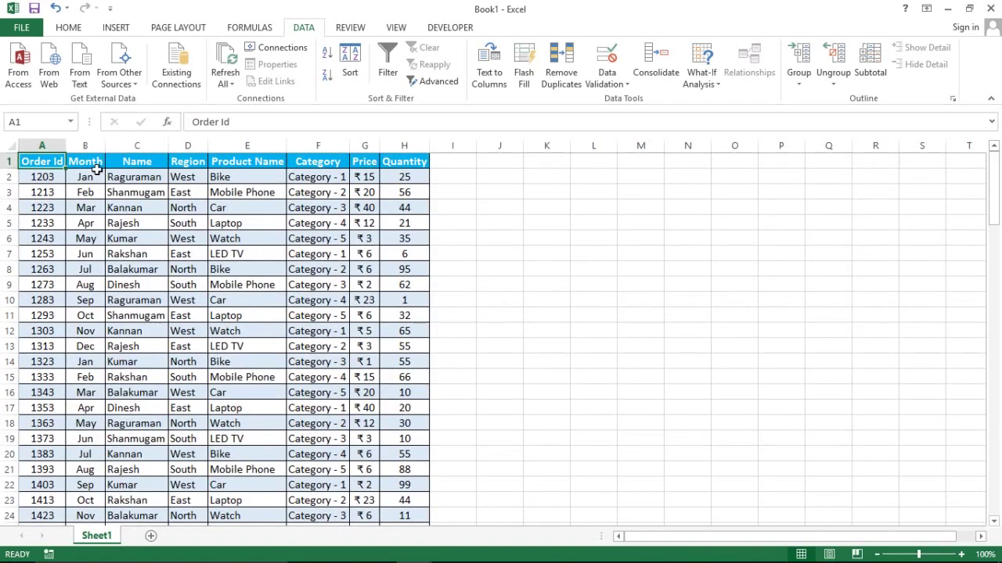
left_click(69, 121)
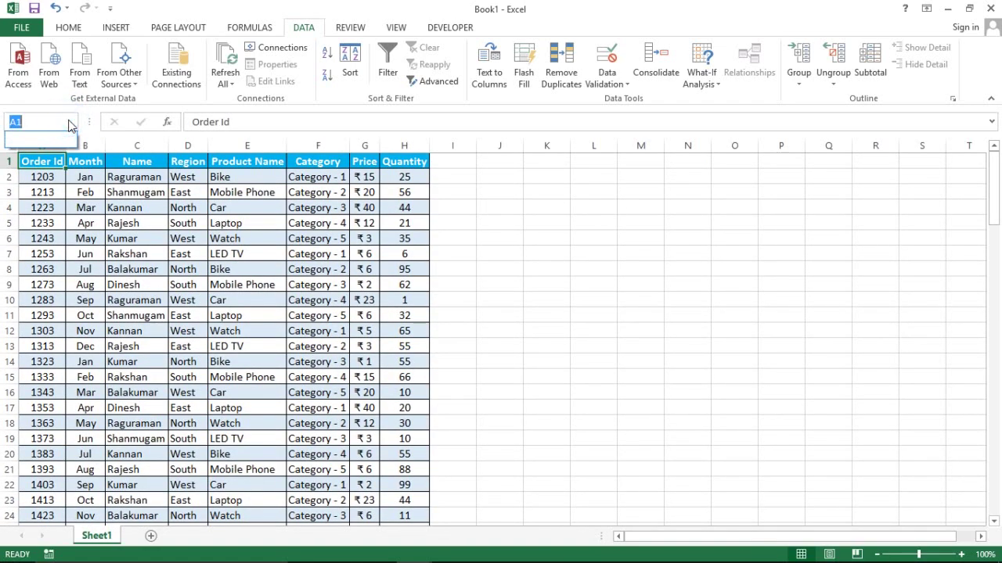
left_click(149, 192)
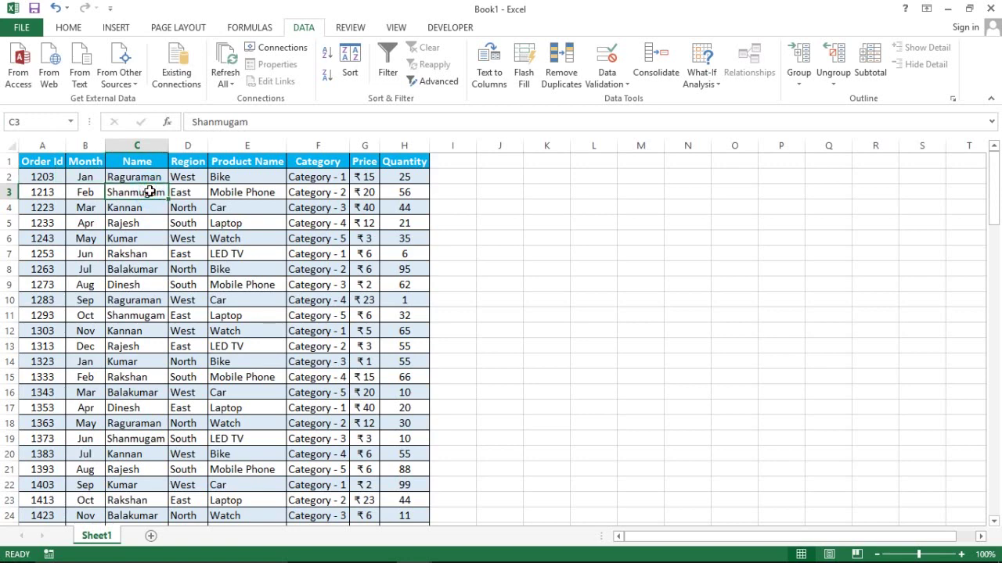
key("Right")
key("Right")
key("Up")
key("Up")
key("Left")
key("Left")
key("Left")
key("Left")
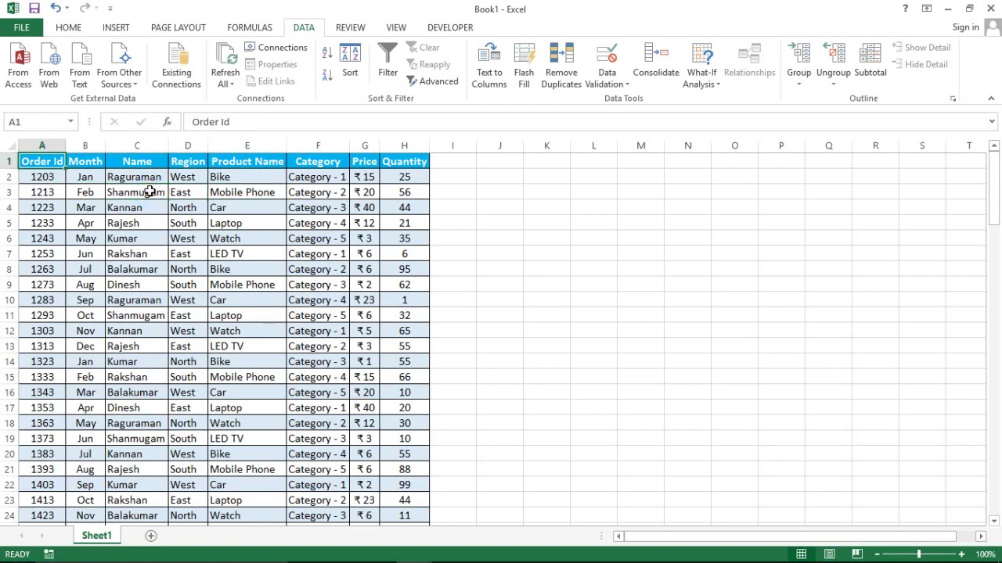
key("Right")
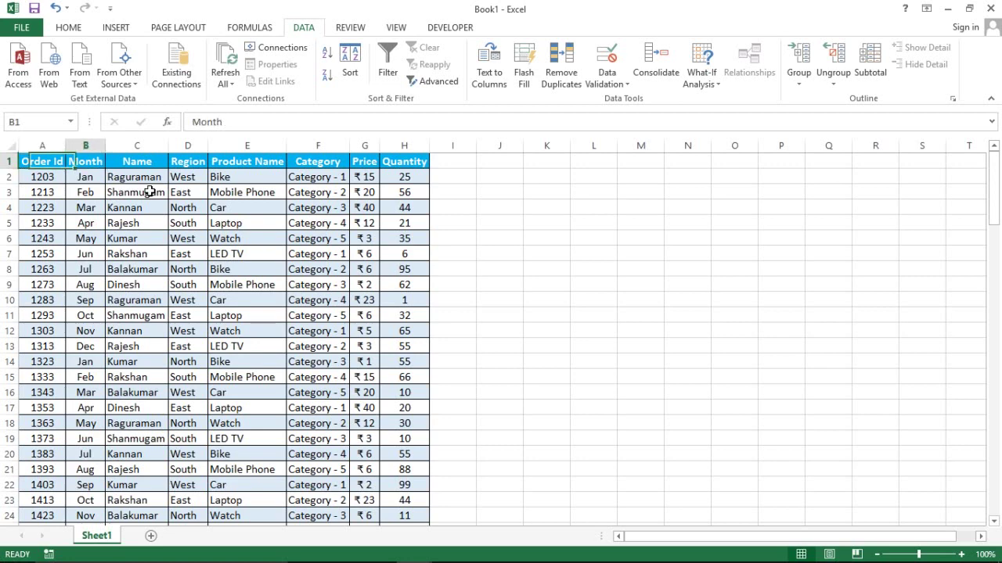
key("Right")
key("Down")
left_click(217, 209)
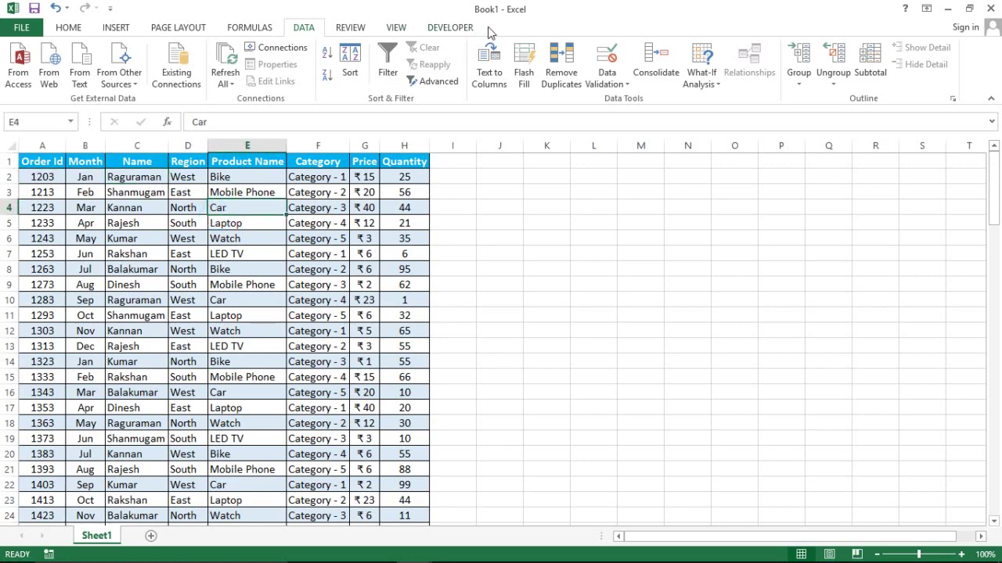
left_click(266, 224)
left_click(119, 176)
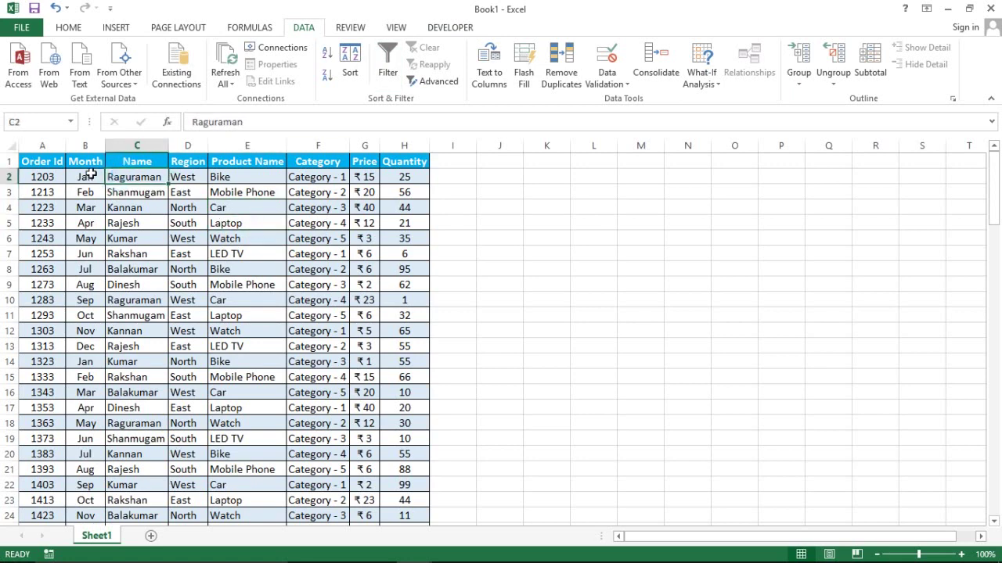
left_click(87, 239)
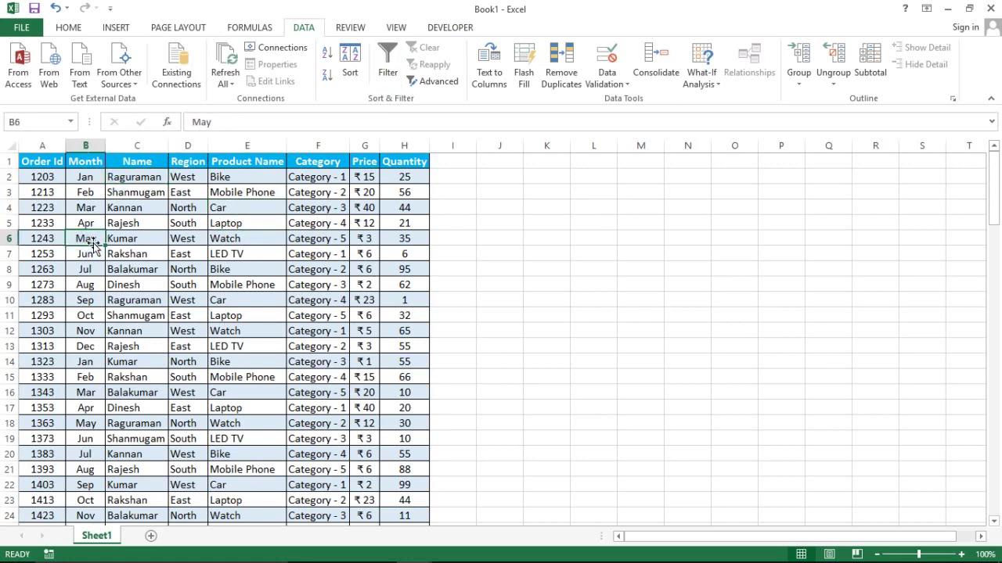
- Insert a PivotTable from the sales data on a new worksheet
left_click(117, 27)
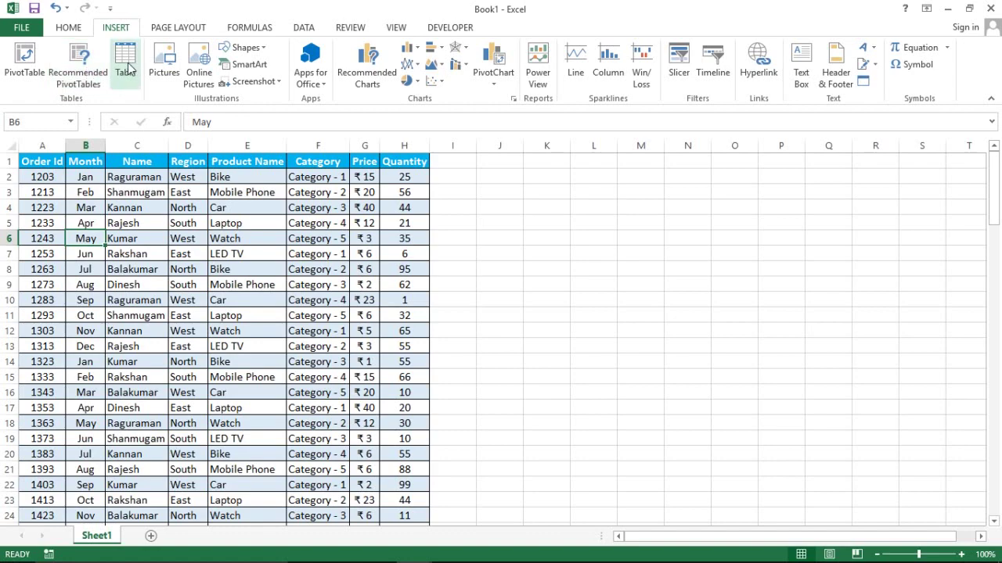
left_click(23, 61)
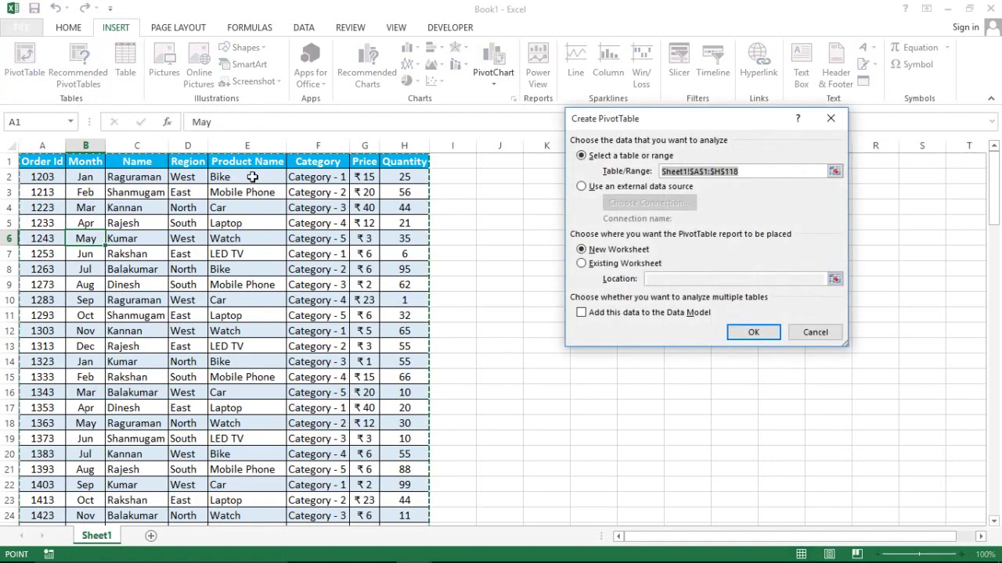
left_click(753, 332)
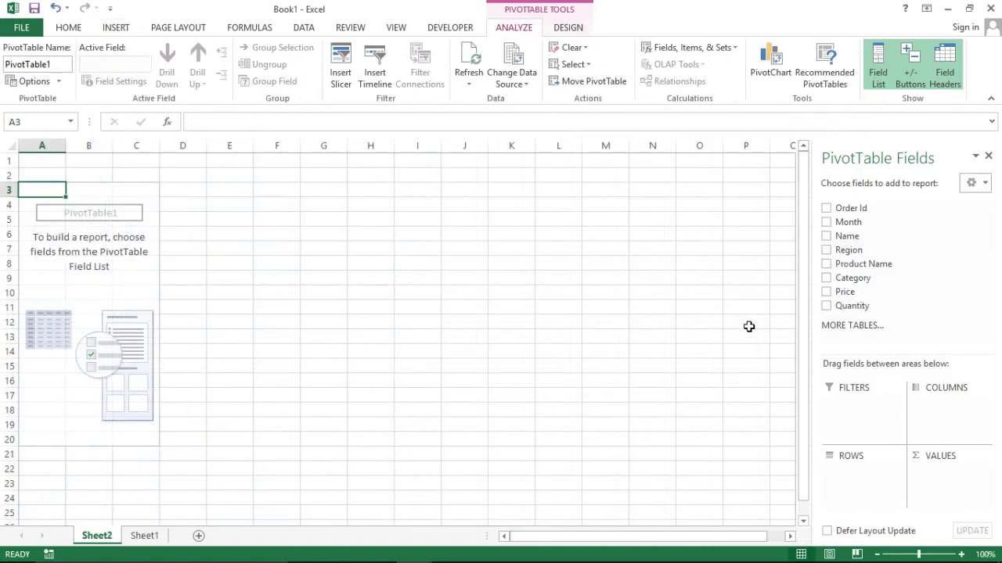
left_click(69, 233)
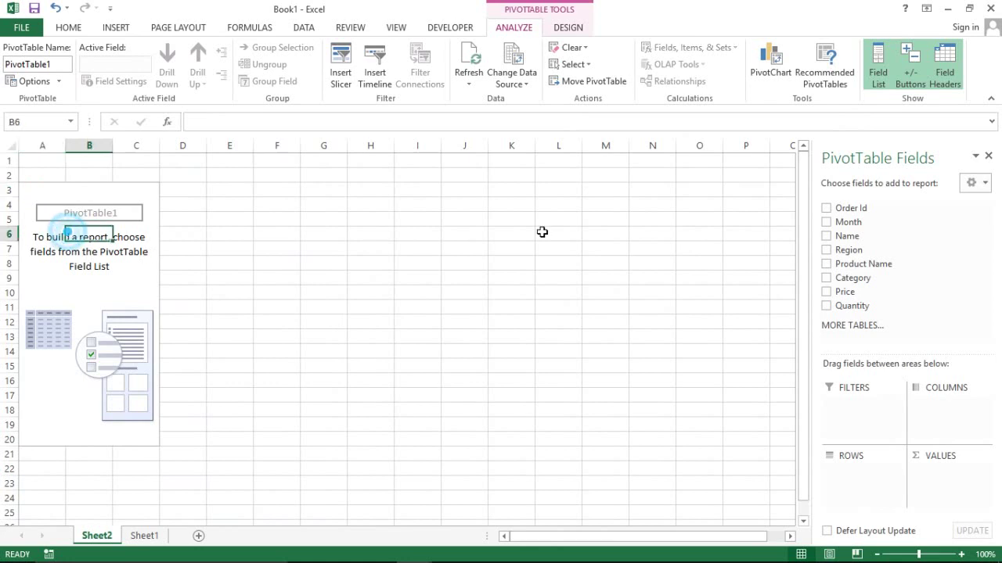
- Put Order Id, Month and Region in Rows and Count of Region in Values
left_click(826, 209)
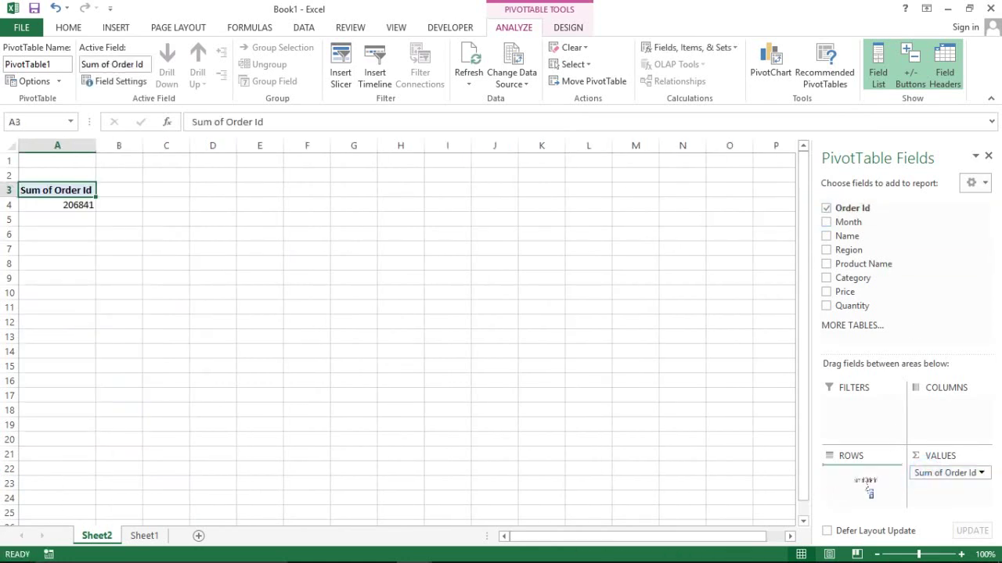
left_click_drag(925, 481, 865, 485)
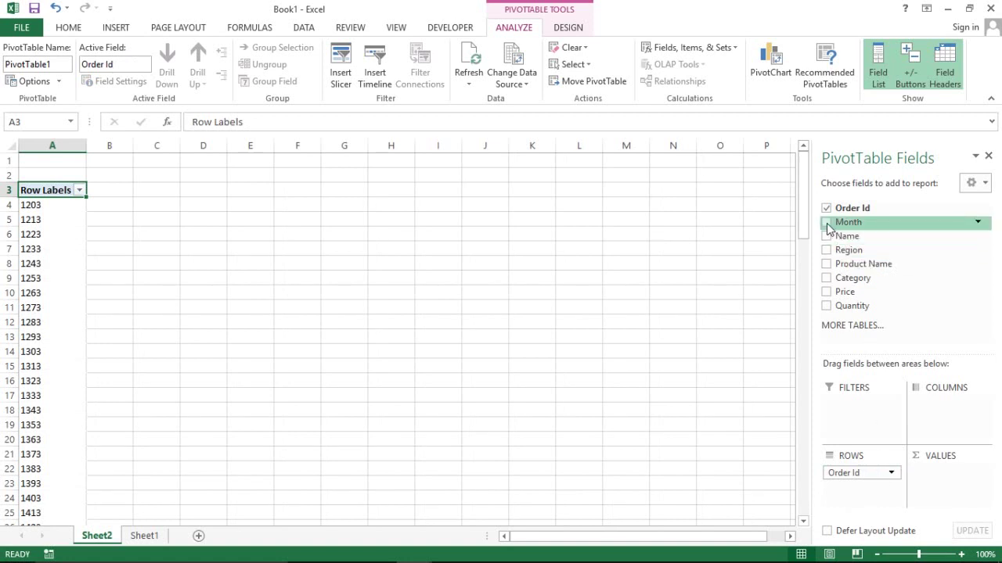
left_click_drag(828, 226, 860, 492)
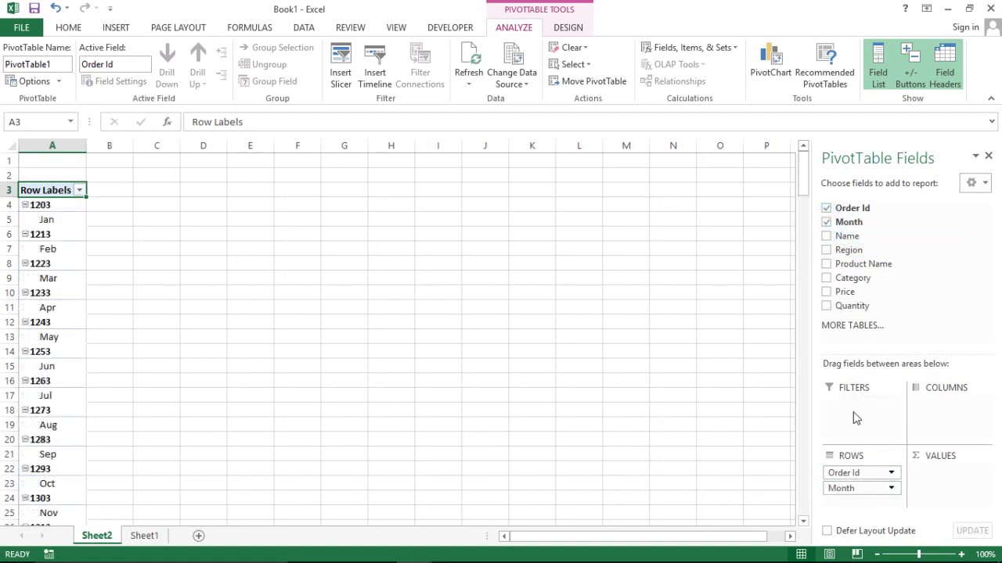
left_click_drag(847, 250, 862, 508)
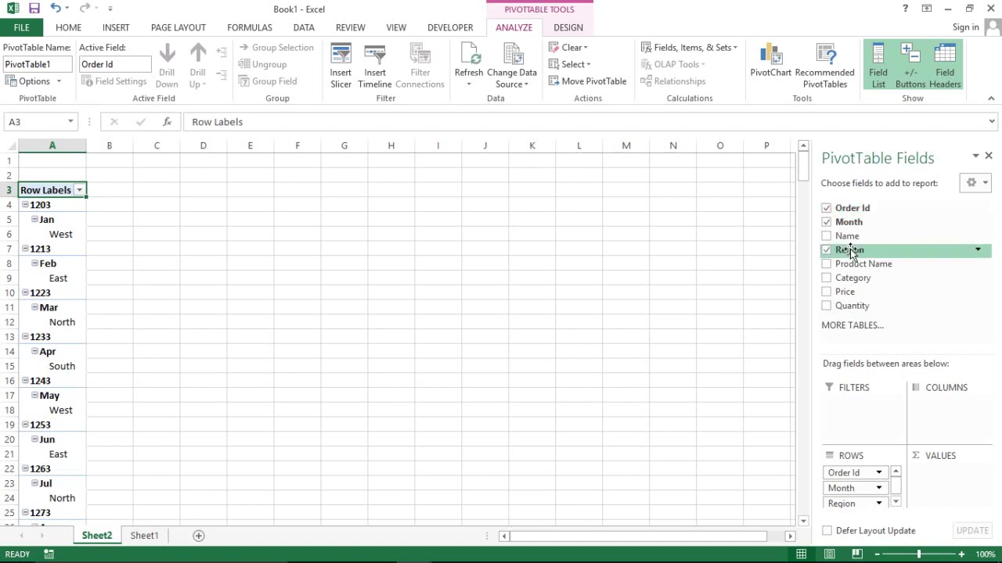
left_click_drag(849, 250, 944, 474)
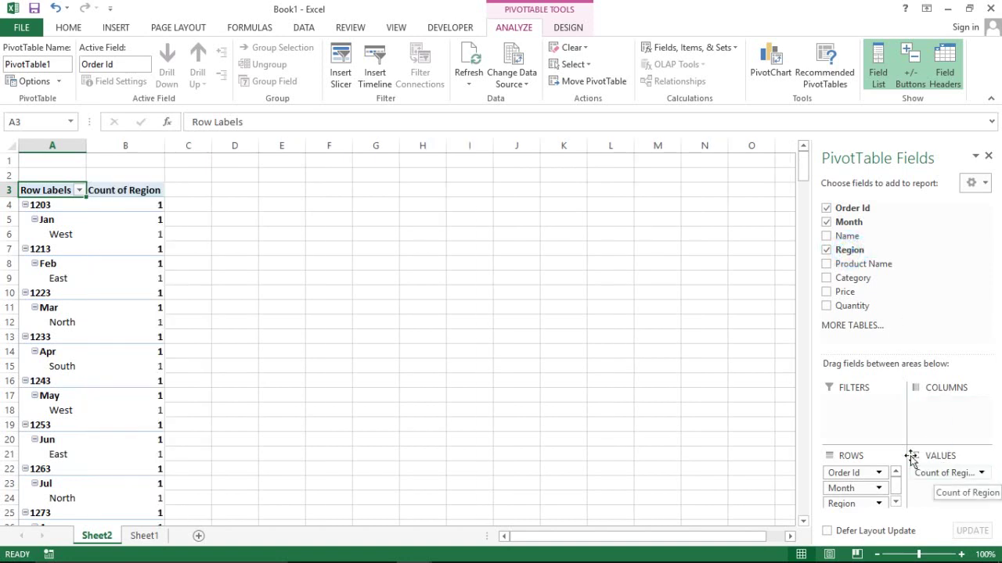
left_click(63, 191)
left_click(54, 191)
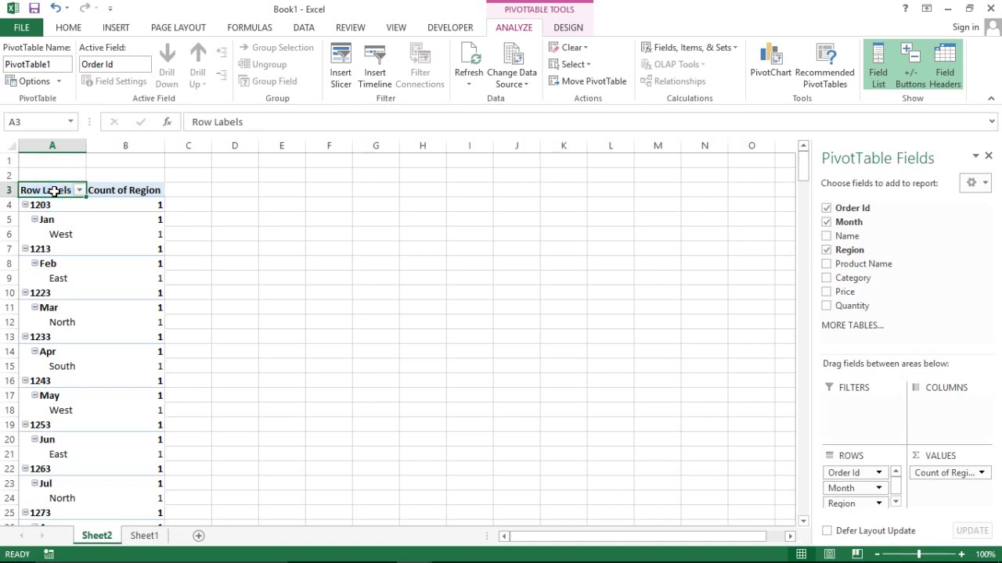
- Enable Classic PivotTable layout in the pivot table's Display options
right_click(49, 193)
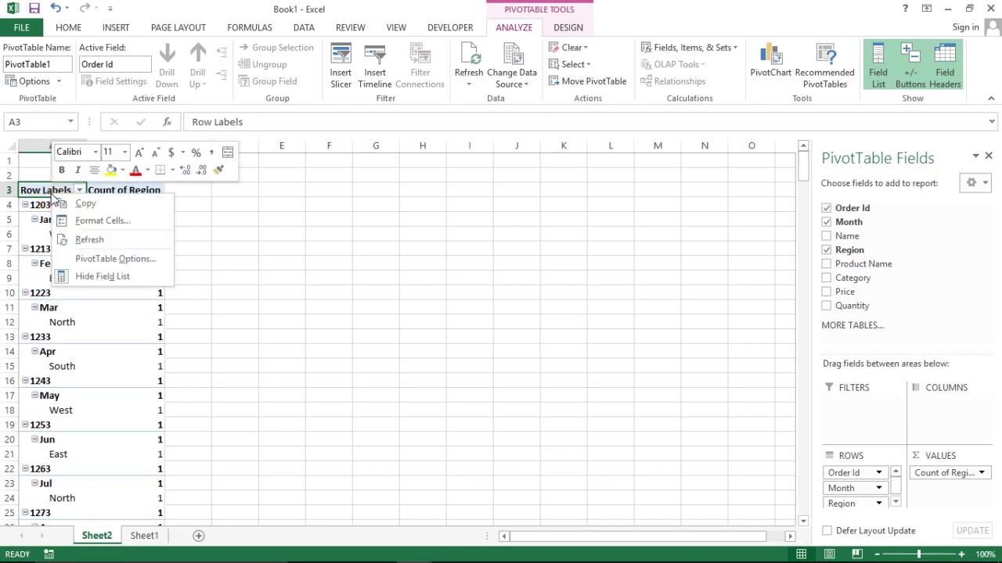
left_click(85, 260)
left_click(172, 133)
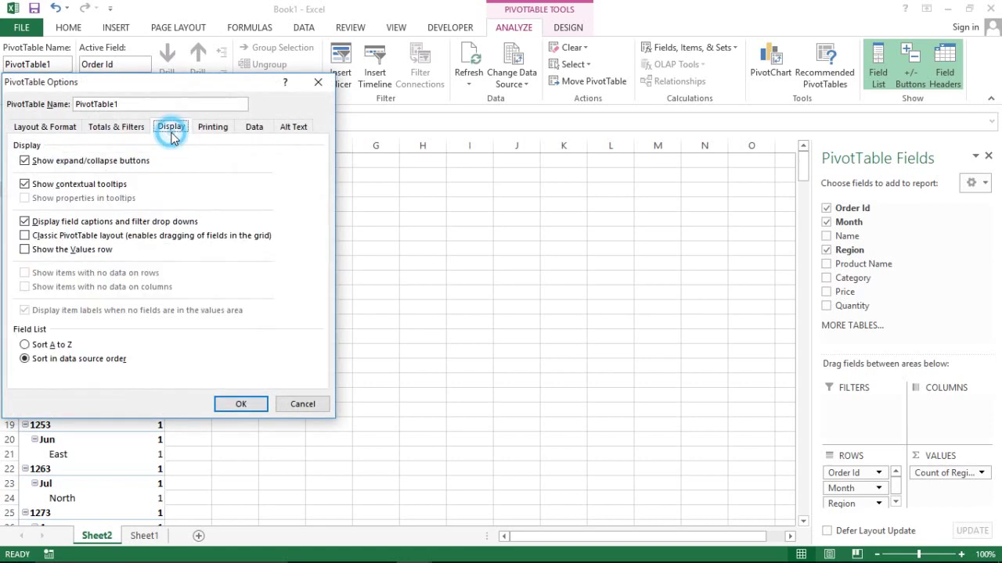
left_click(90, 236)
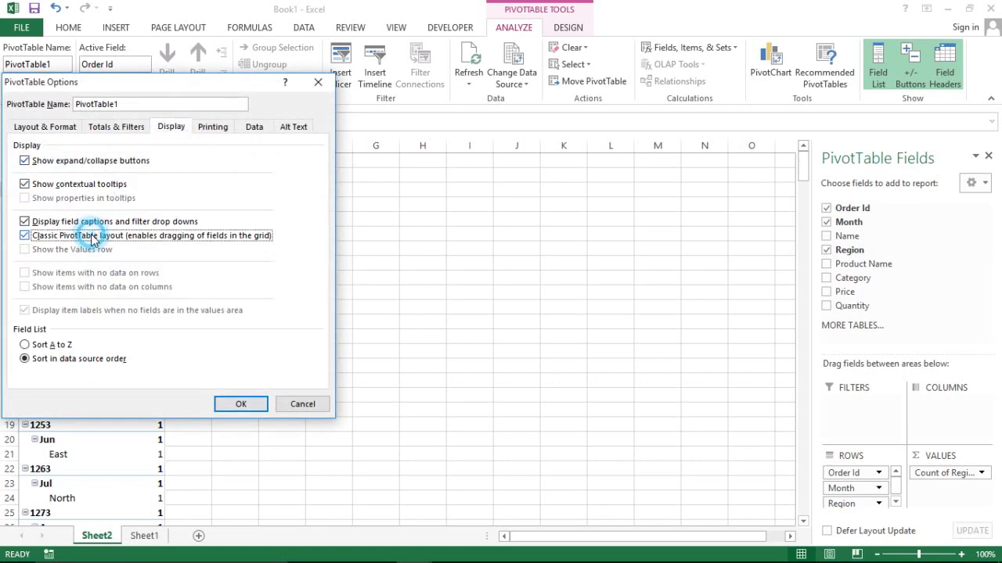
left_click(240, 405)
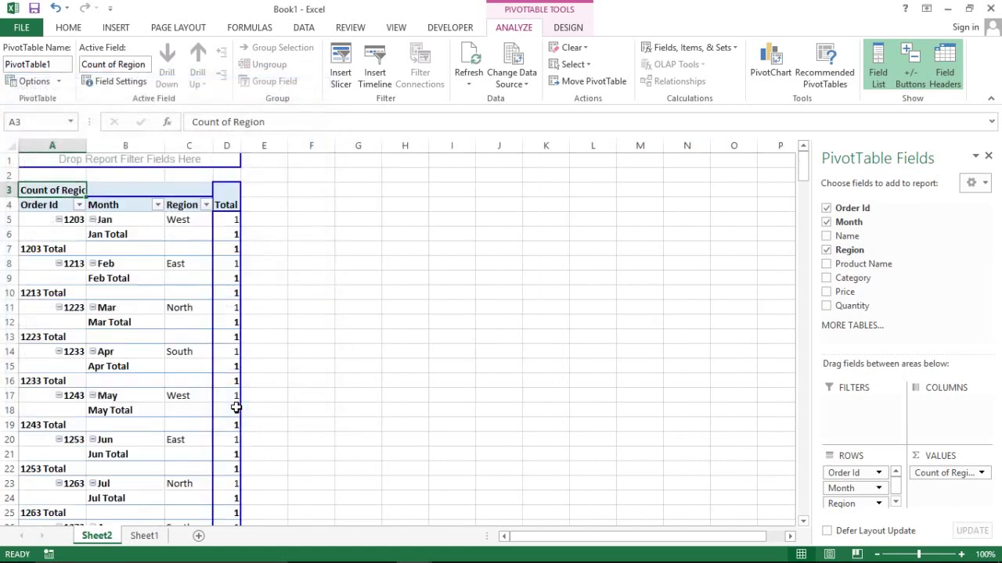
- Untick Subtotal for the Order Id, Month and Region fields
right_click(58, 249)
mouse_move(94, 326)
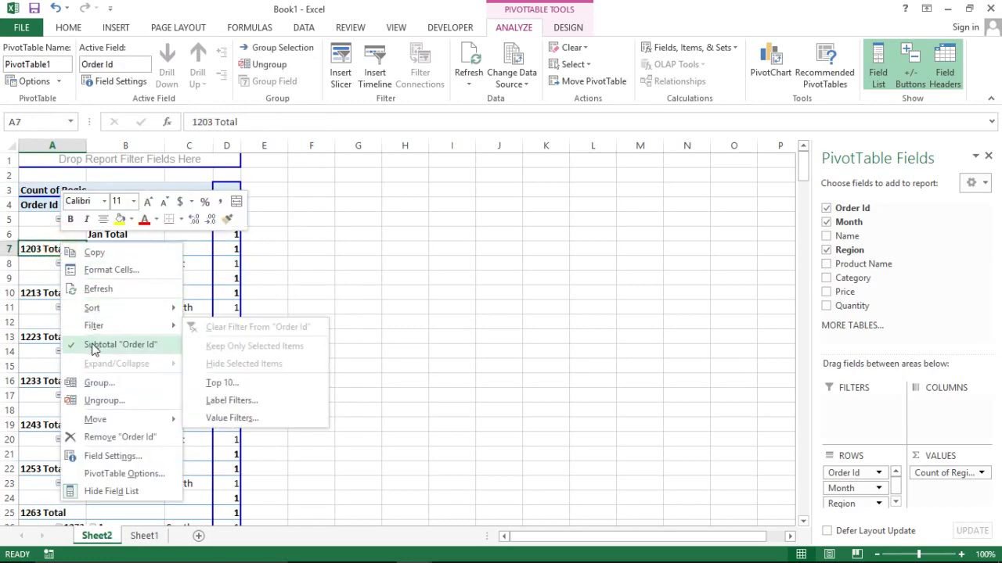
left_click(92, 348)
right_click(108, 234)
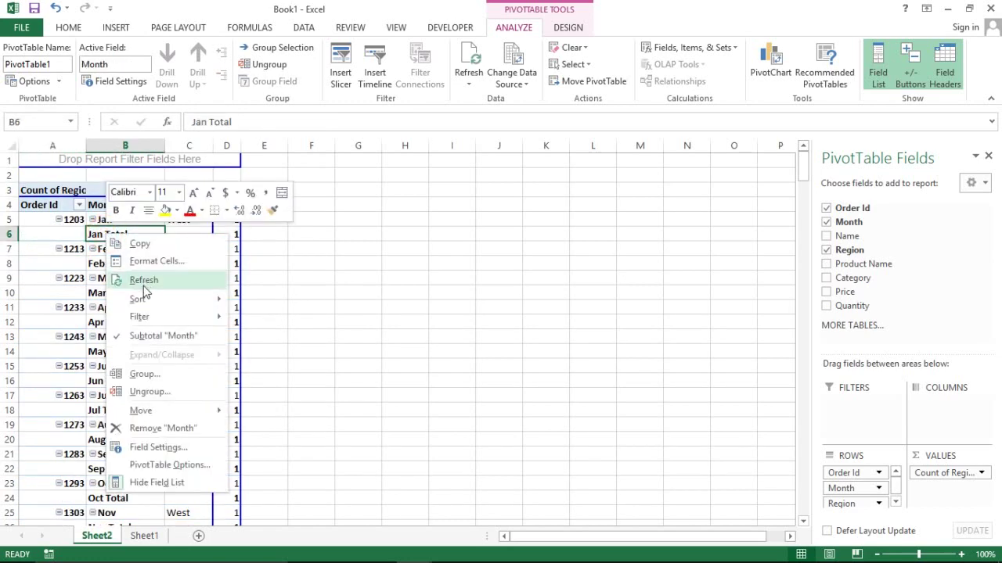
left_click(141, 335)
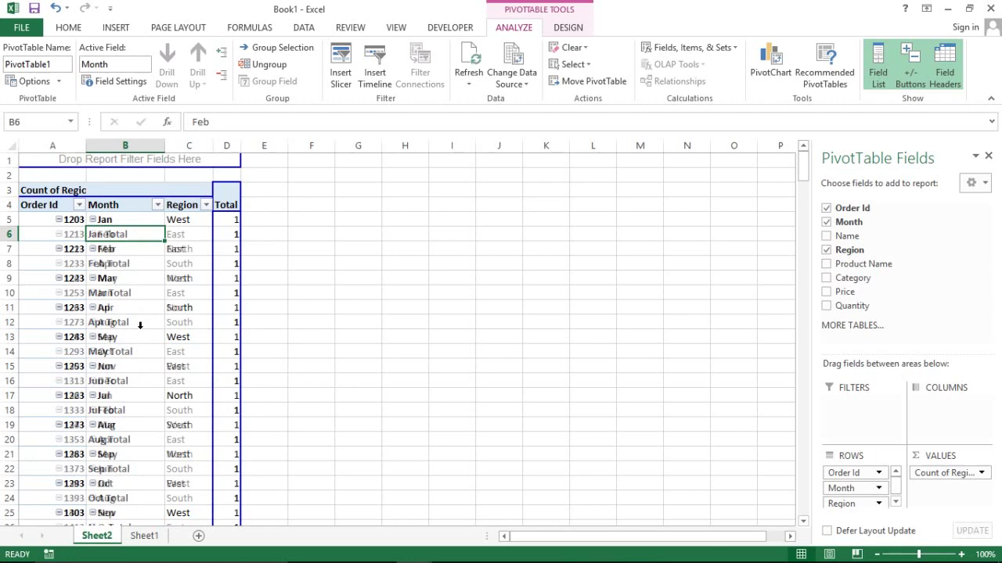
left_click(170, 234)
right_click(174, 233)
mouse_move(223, 317)
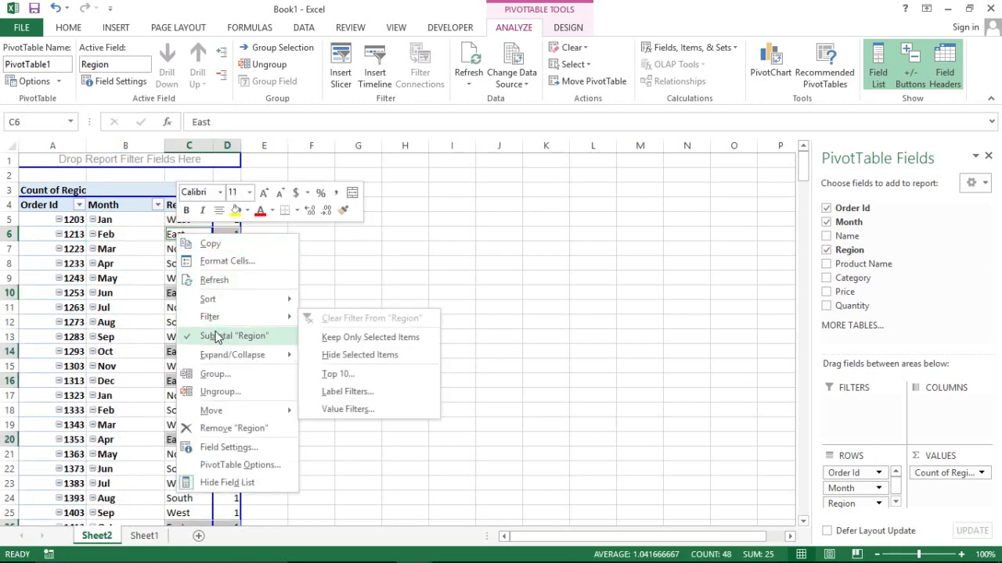
left_click(216, 335)
- Scan the pivot rows top to bottom to confirm the subtotal rows are gone
left_click(139, 276)
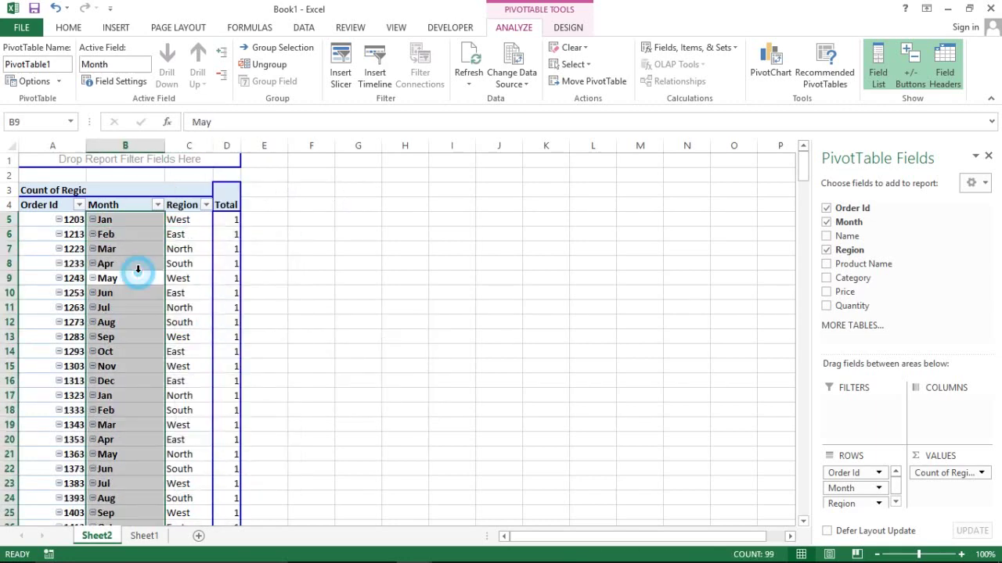
left_click(163, 234)
left_click(162, 234)
left_click(163, 234)
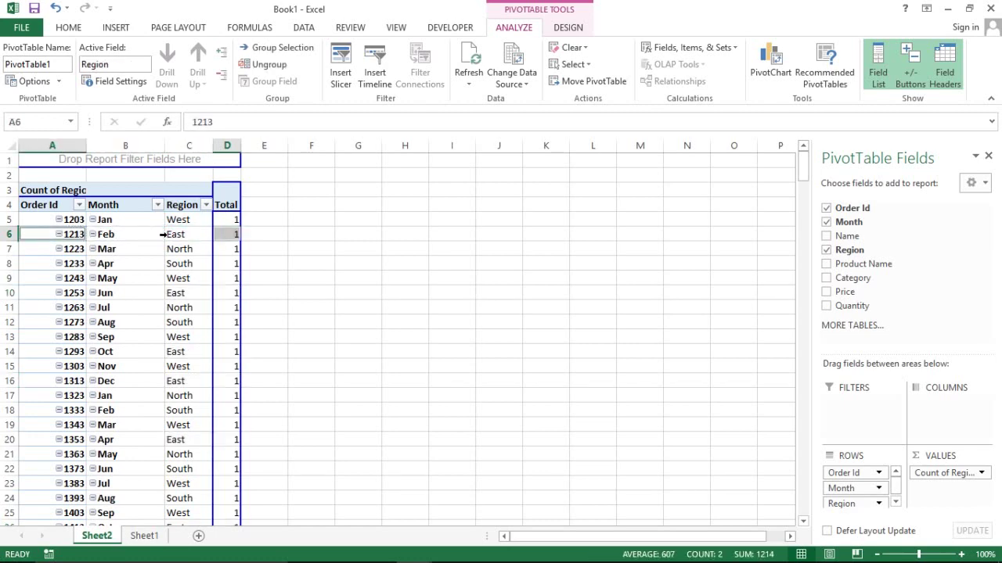
left_click(163, 234)
key("ctrl+Down")
key("ctrl+Down")
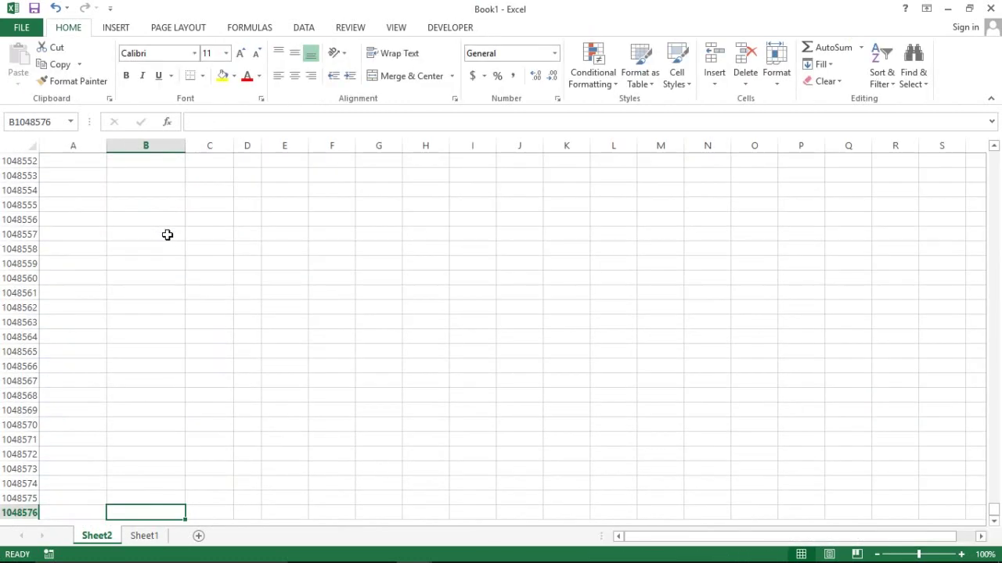
key("ctrl+Up")
key("ctrl+Up")
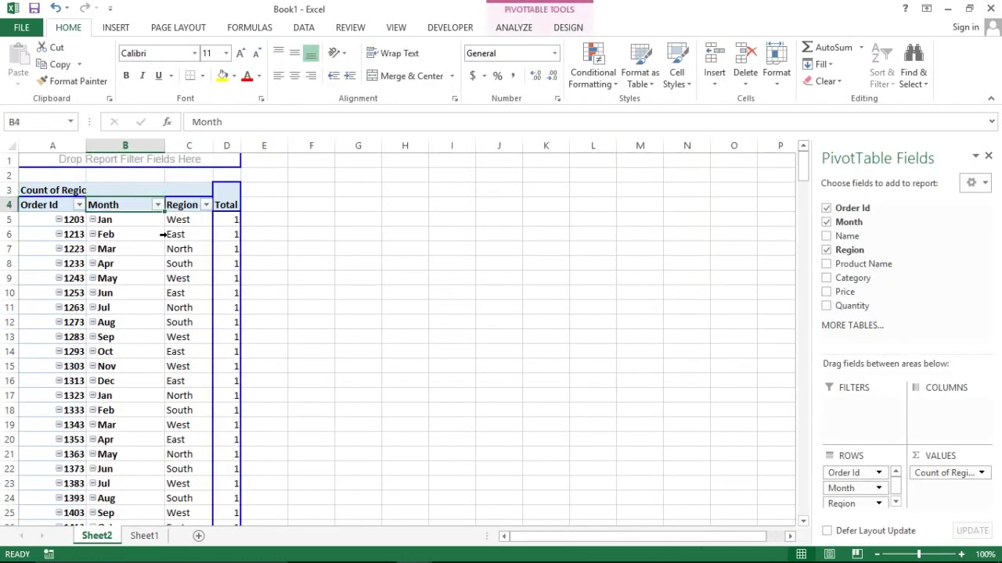
key("Down")
left_click(191, 234)
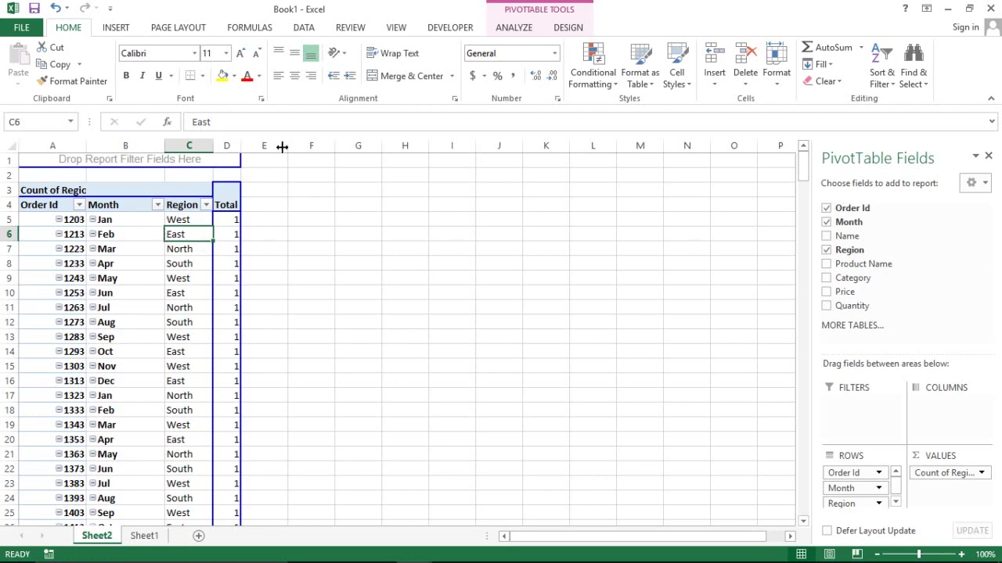
left_click(568, 29)
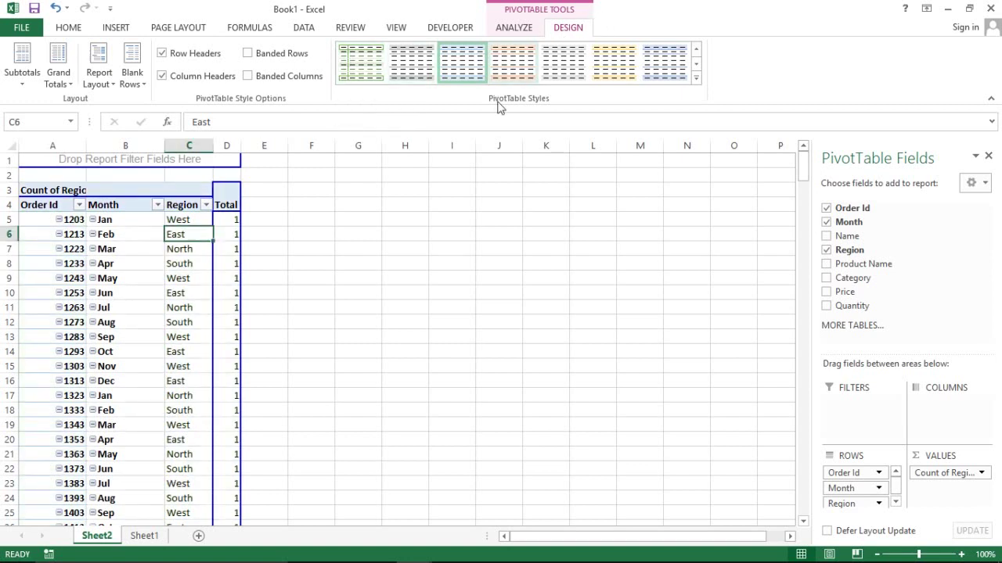
- Return from Sheet1 to the Sheet2 pivot table and show its Analyze commands
left_click(151, 538)
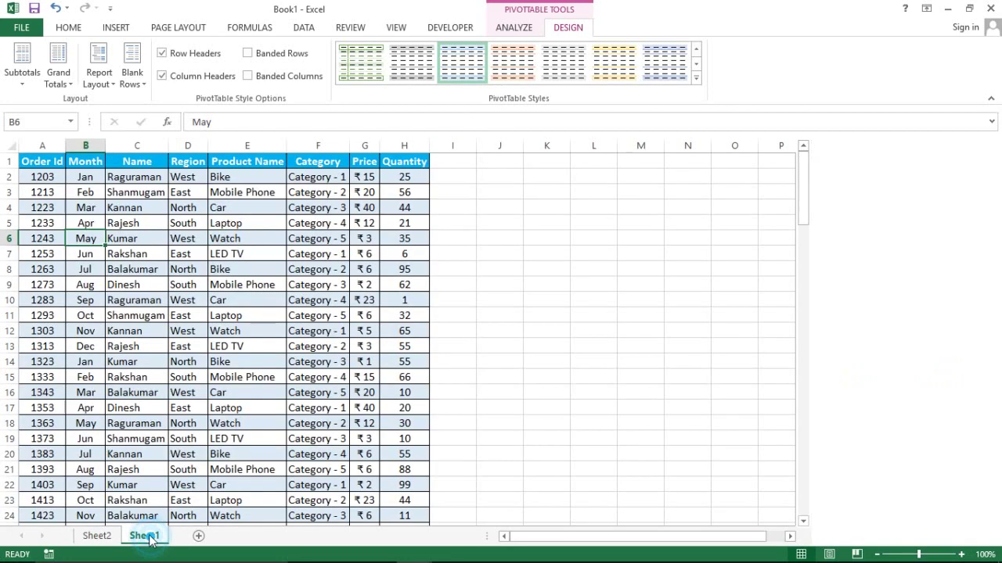
left_click(219, 327)
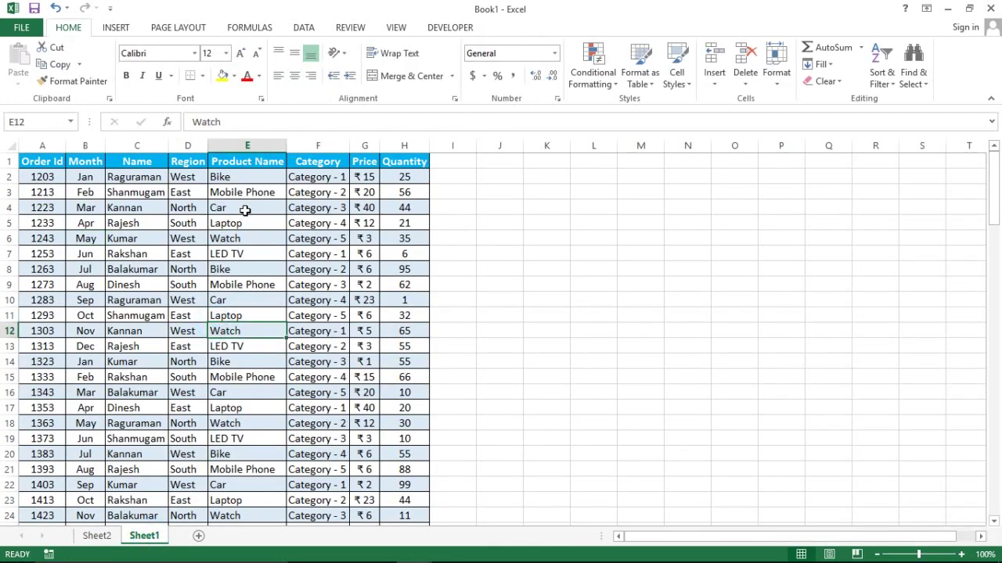
left_click(97, 538)
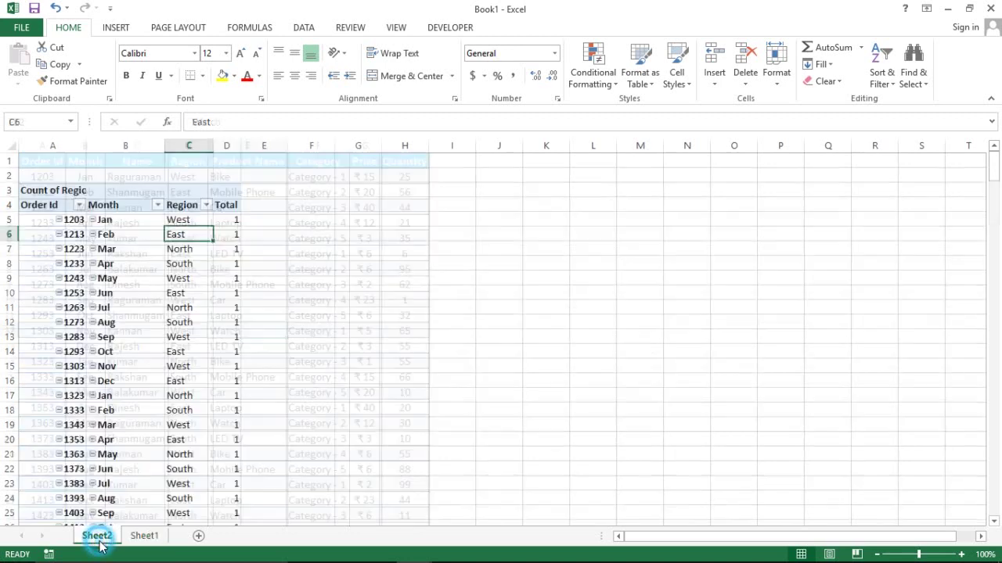
left_click(144, 324)
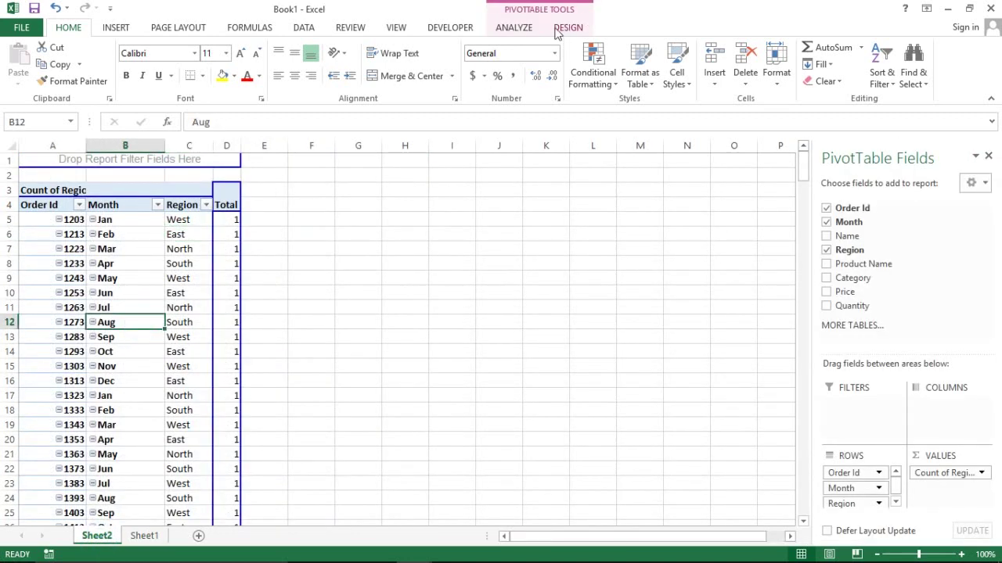
left_click(512, 29)
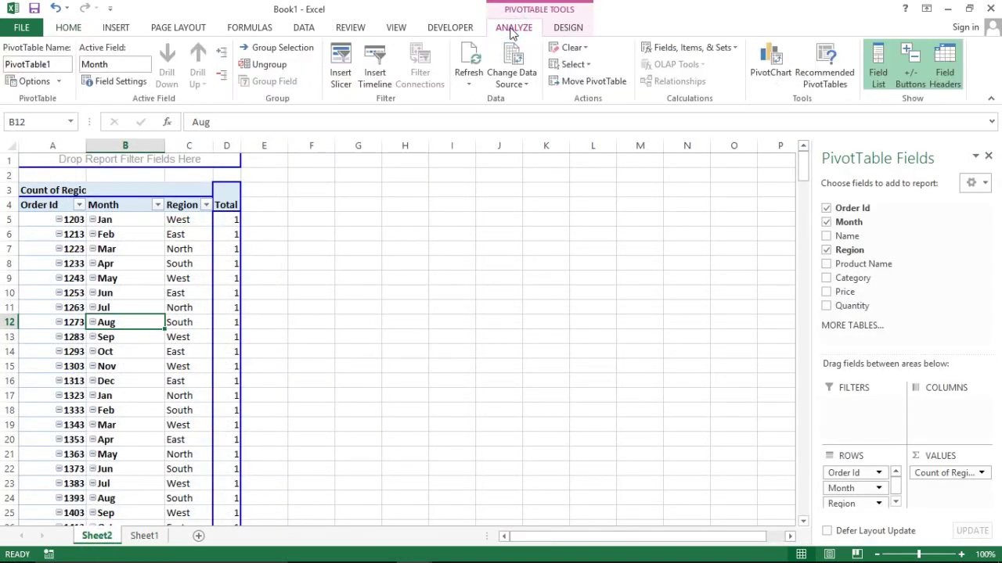
- Insert a Month slicer and place it over columns J–L
left_click(349, 75)
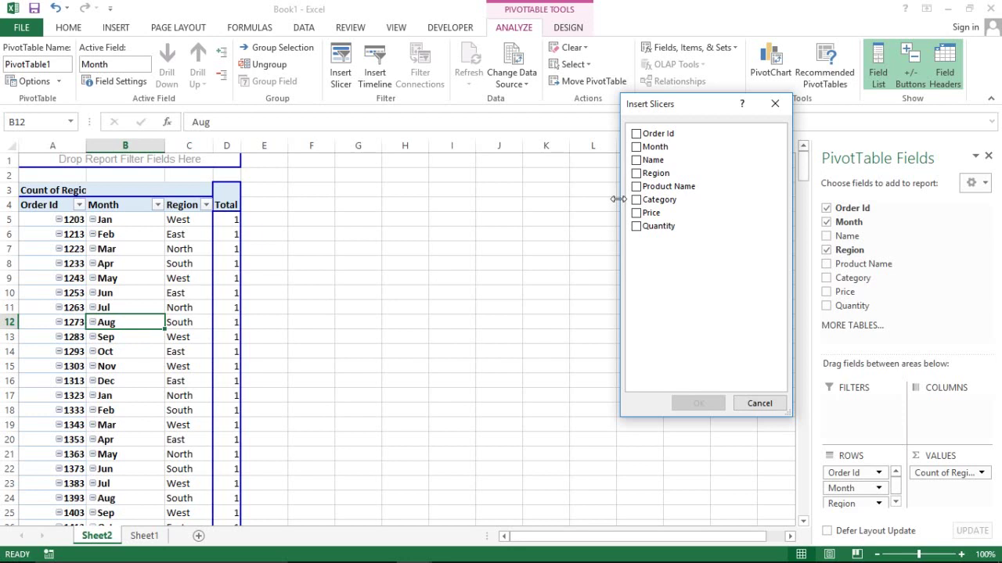
left_click(636, 147)
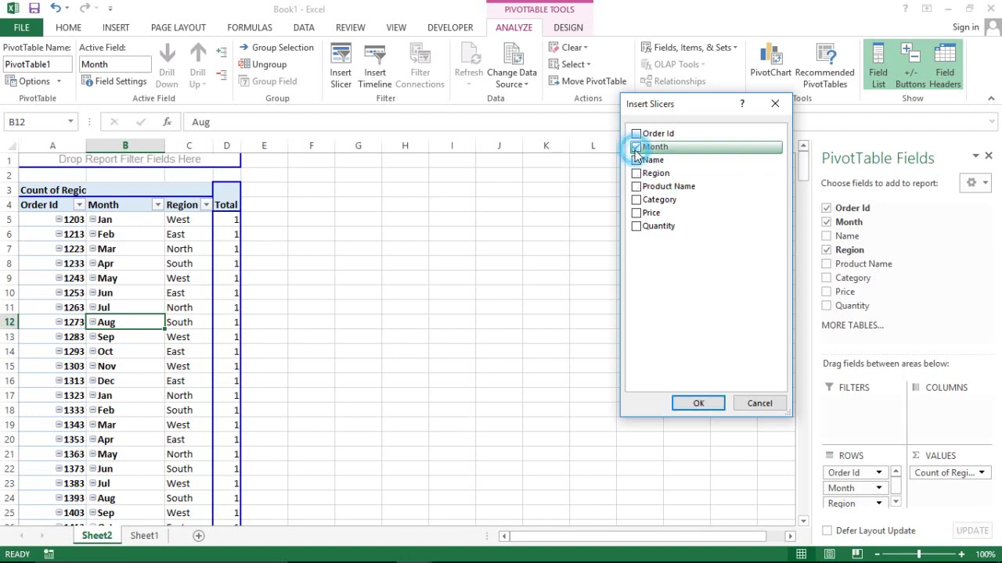
left_click(698, 404)
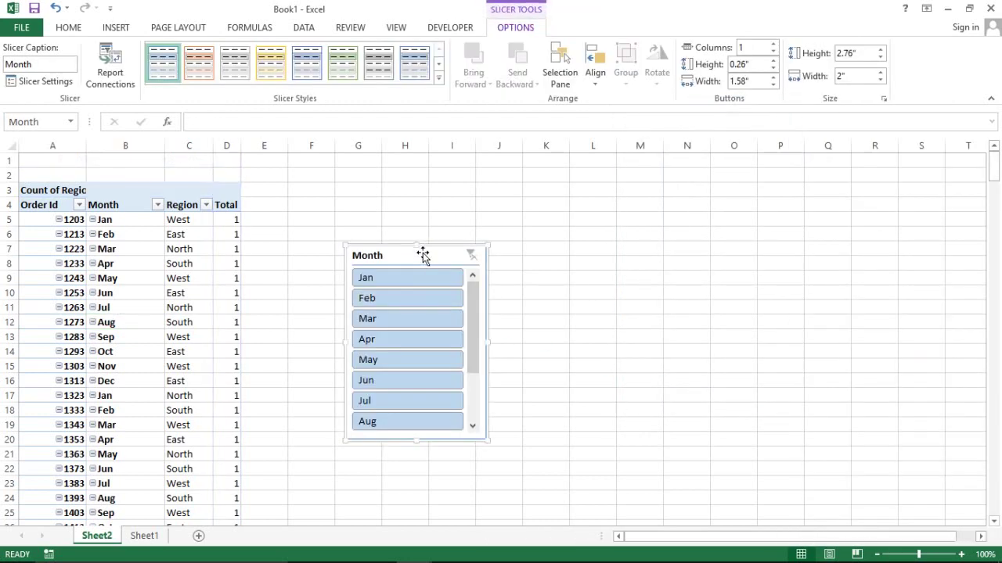
left_click_drag(422, 255, 567, 191)
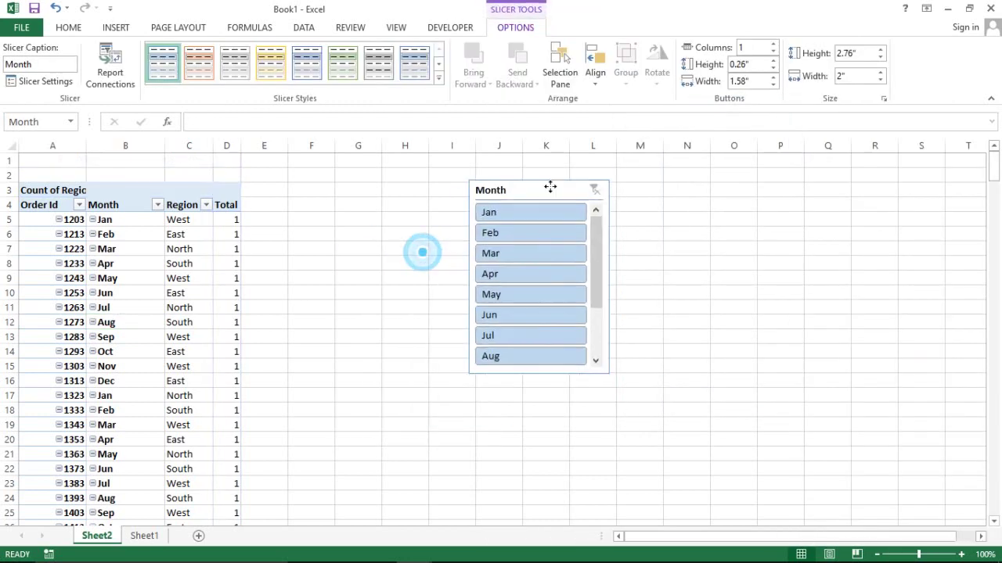
- Try the Mar, May, Aug and Jan months in the slicer, ending on Mar
left_click(530, 258)
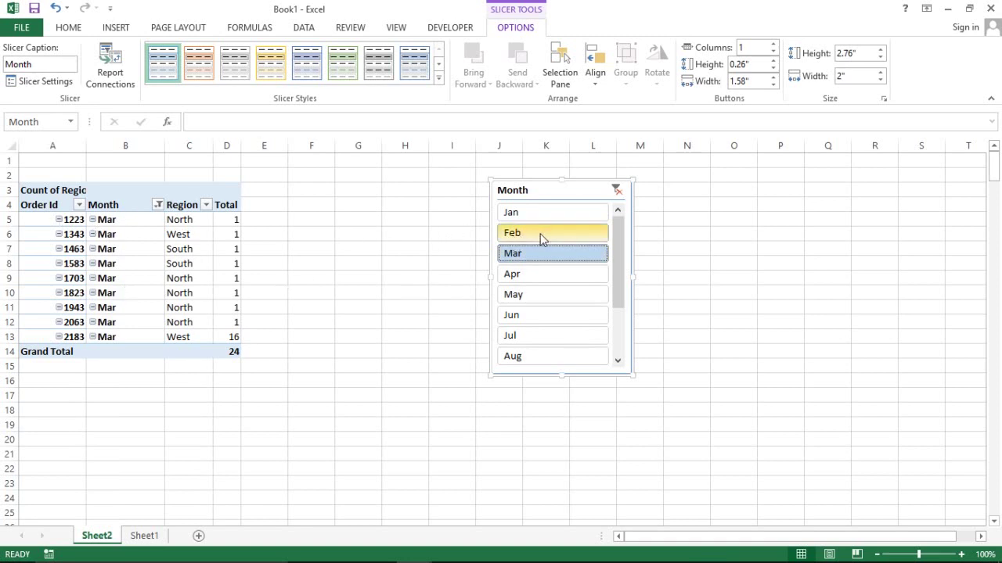
left_click(517, 295)
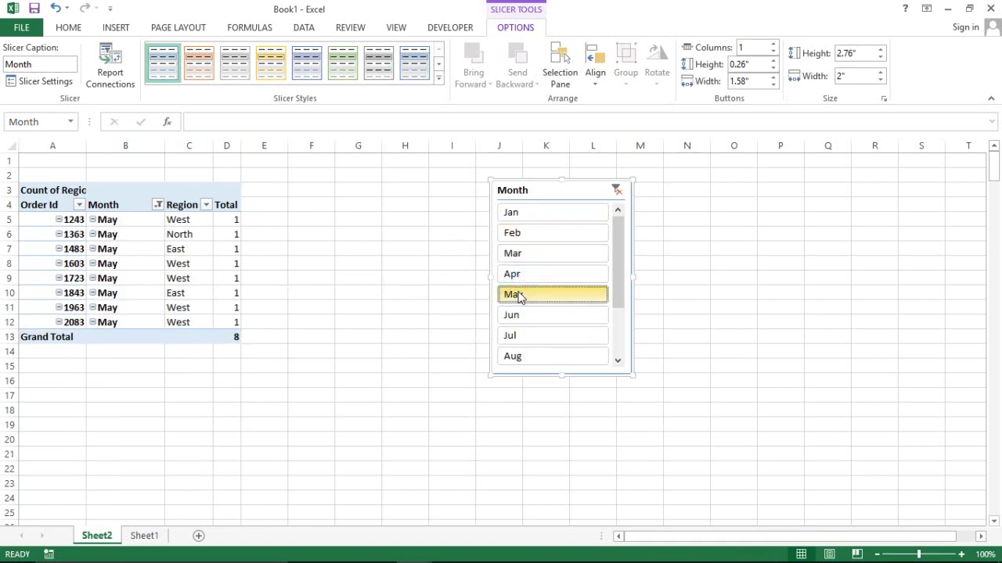
left_click(518, 359)
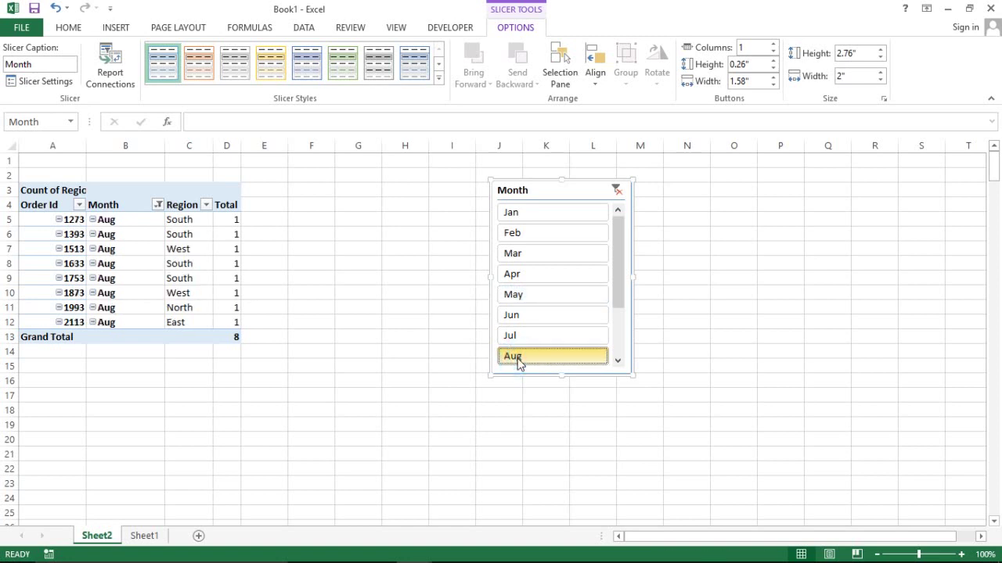
left_click(550, 222)
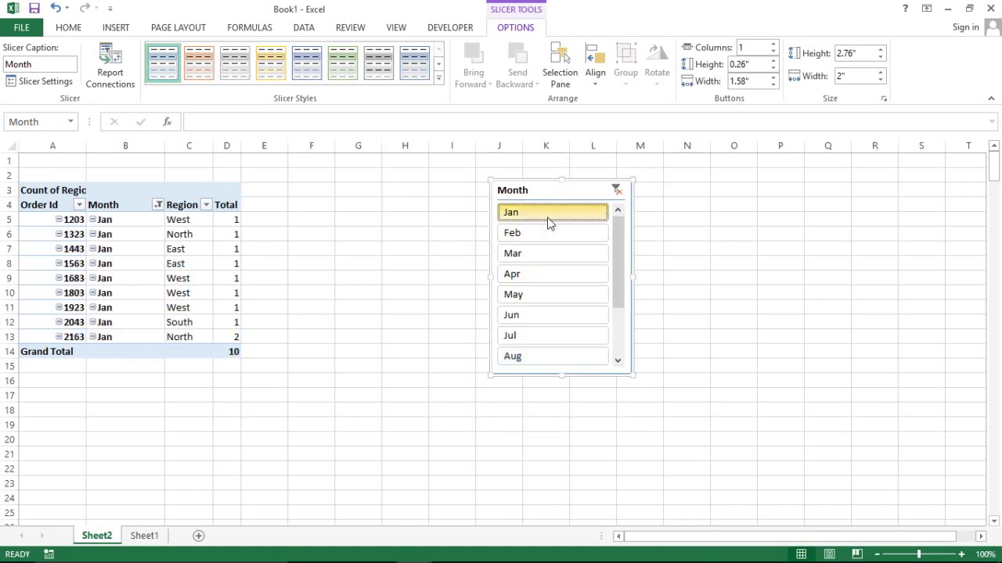
left_click(529, 260)
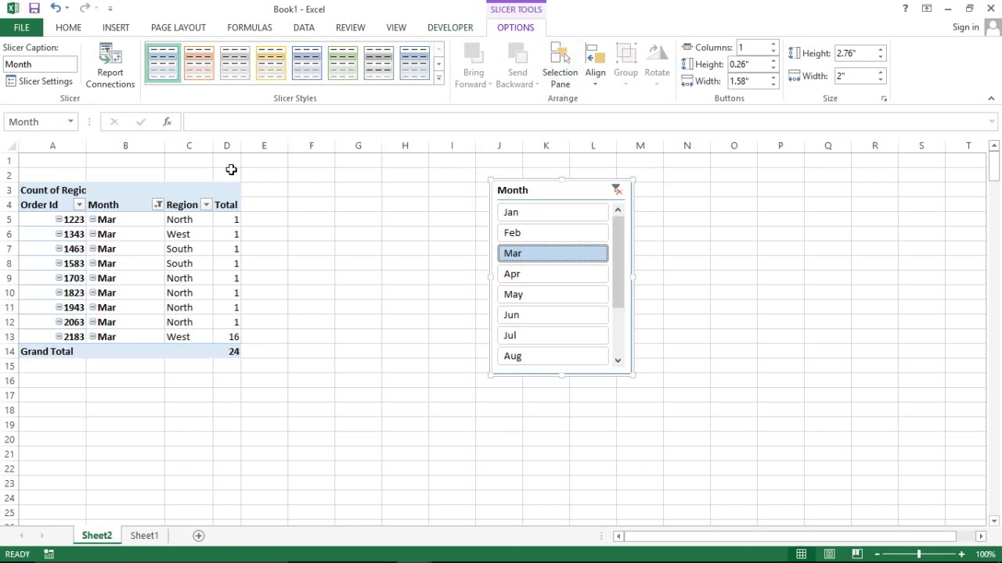
left_click(168, 234)
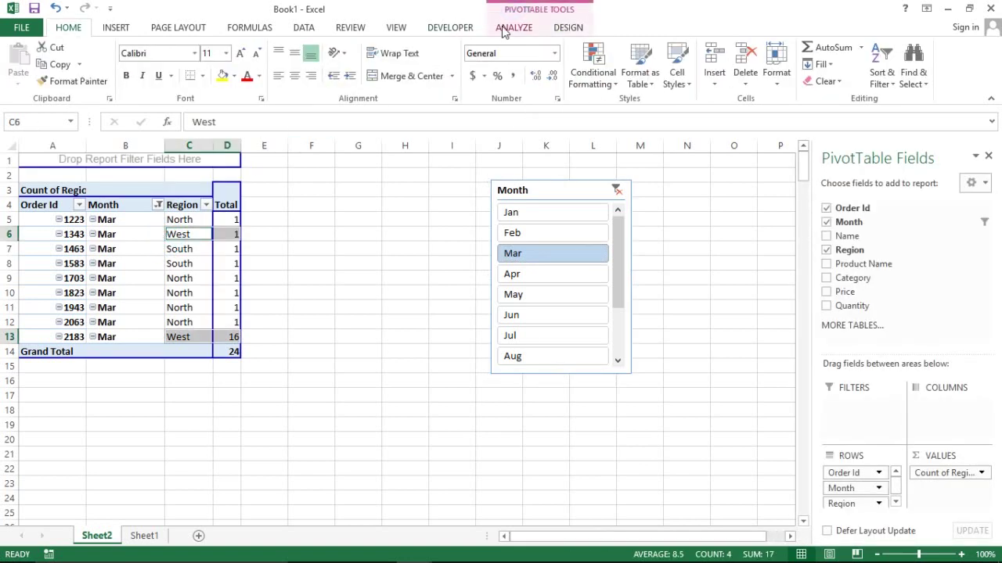
- Insert a Region slicer and place it beside the Month slicer in columns N–P
left_click(499, 29)
left_click(340, 72)
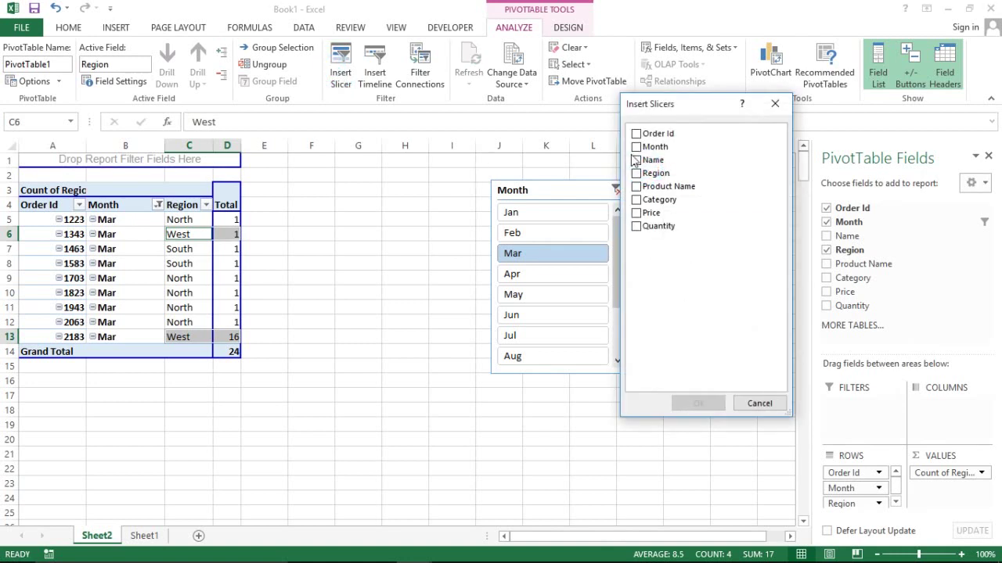
left_click(659, 176)
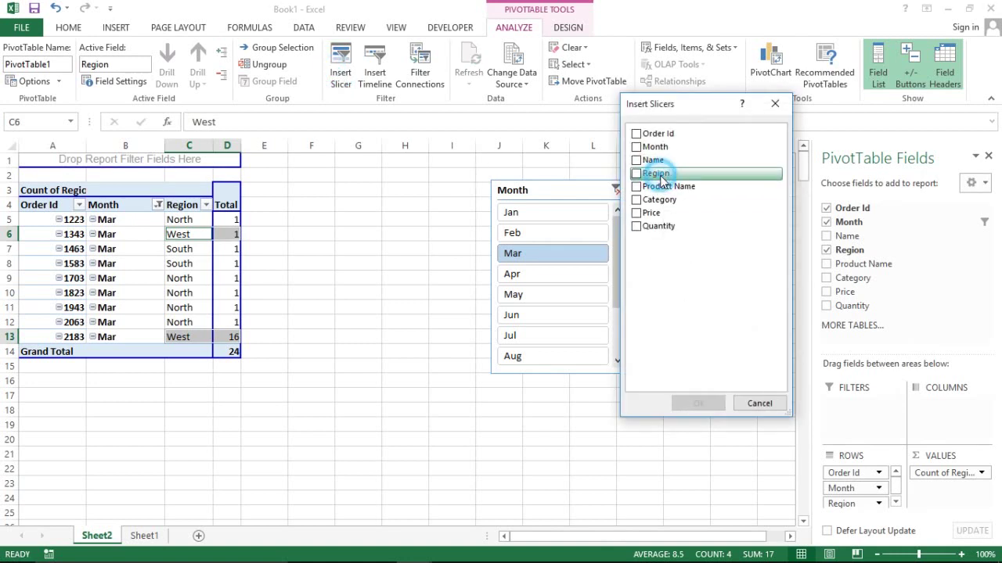
left_click(637, 175)
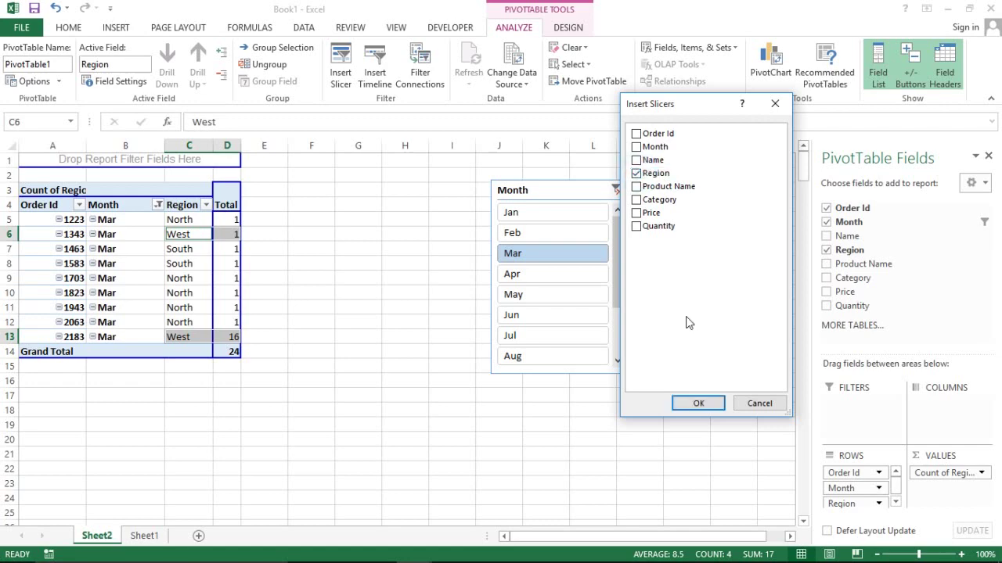
left_click(696, 404)
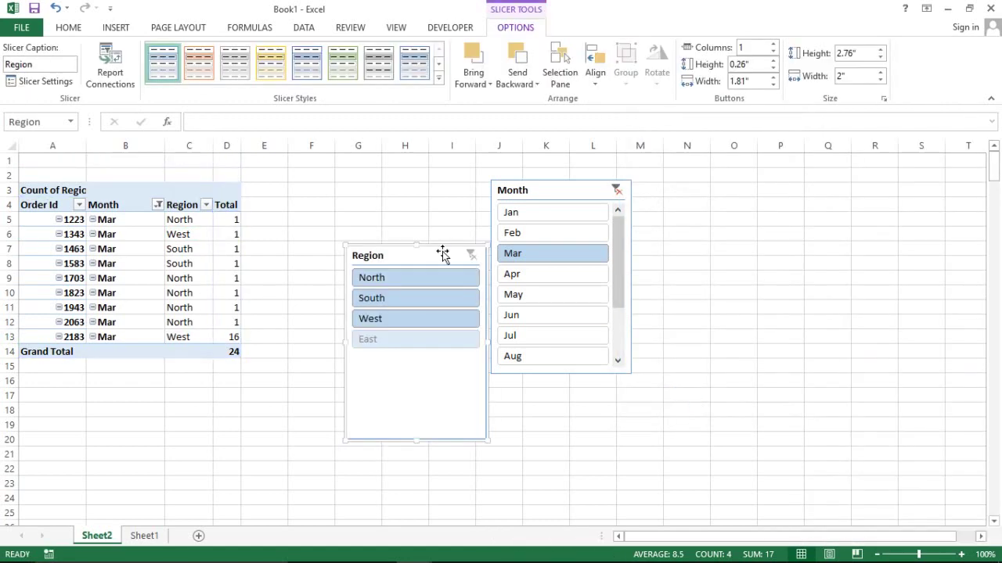
mouse_move(442, 252)
left_mouse_down()
mouse_move(714, 167)
mouse_move(759, 187)
left_mouse_up()
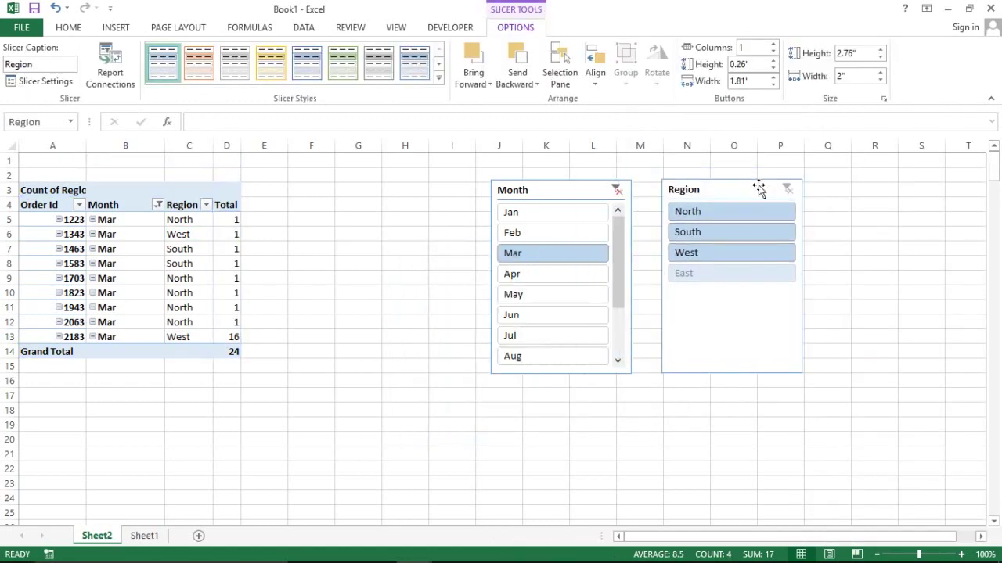
- Filter the Region slicer to North and close the PivotTable Fields pane
left_click(712, 209)
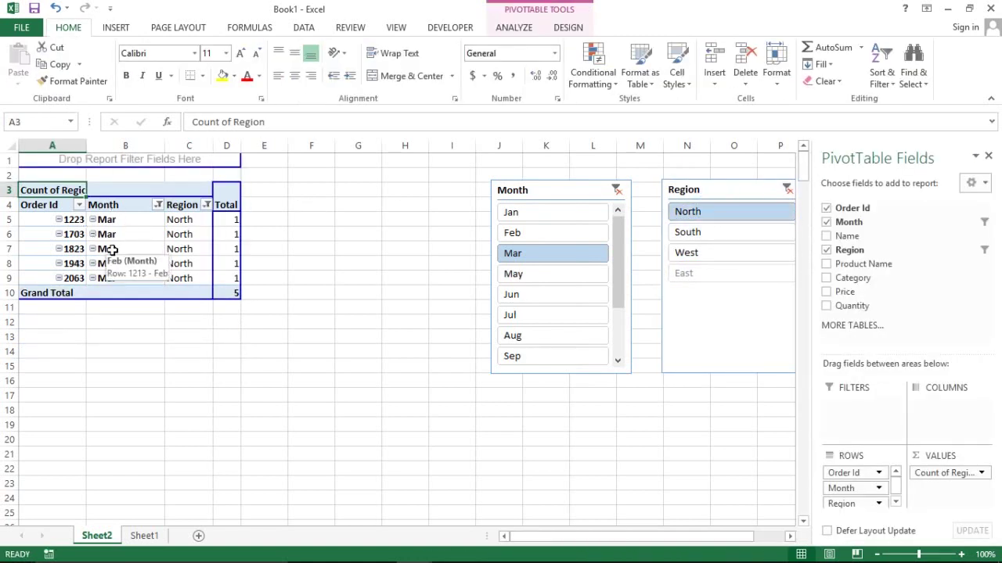
left_click(988, 157)
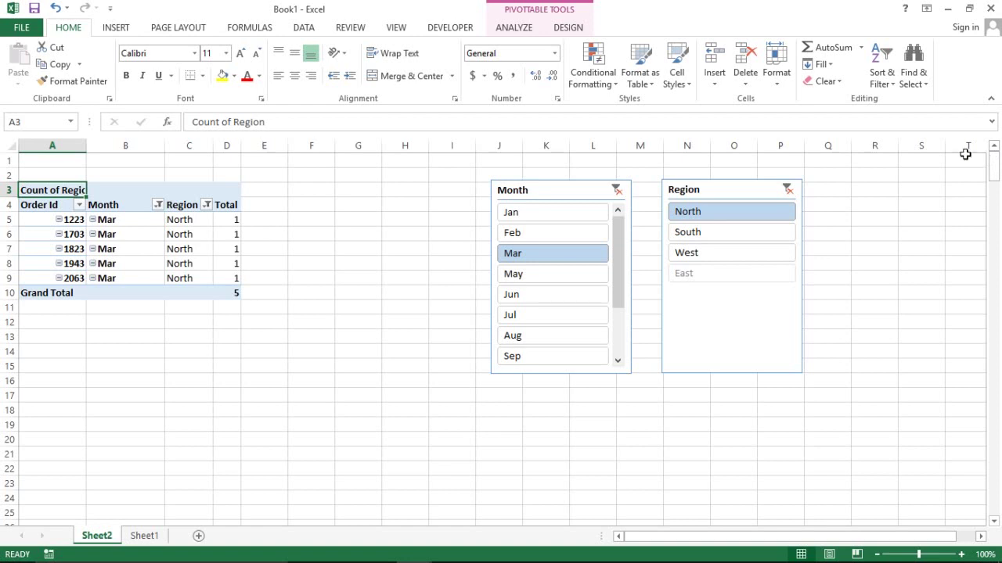
left_click(429, 361)
- Switch to the finished tutorial workbook and show its Dashboard sheet
key("alt+Tab")
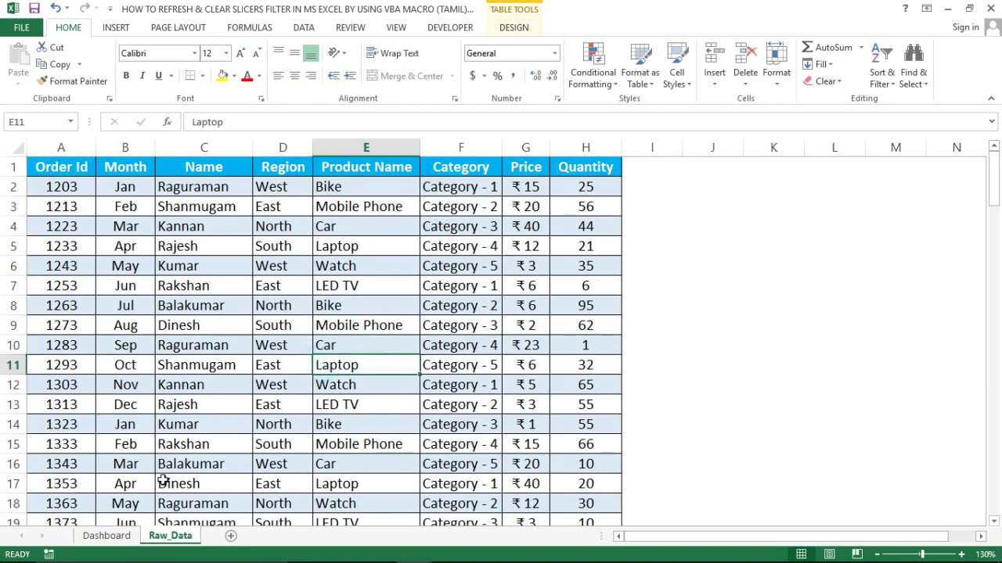
left_click(110, 536)
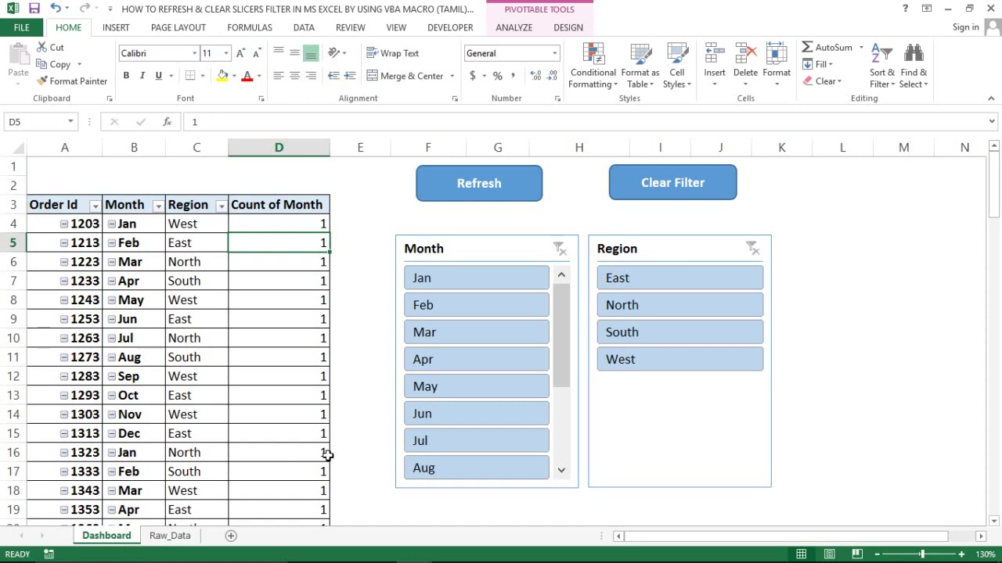
mouse_move(333, 559)
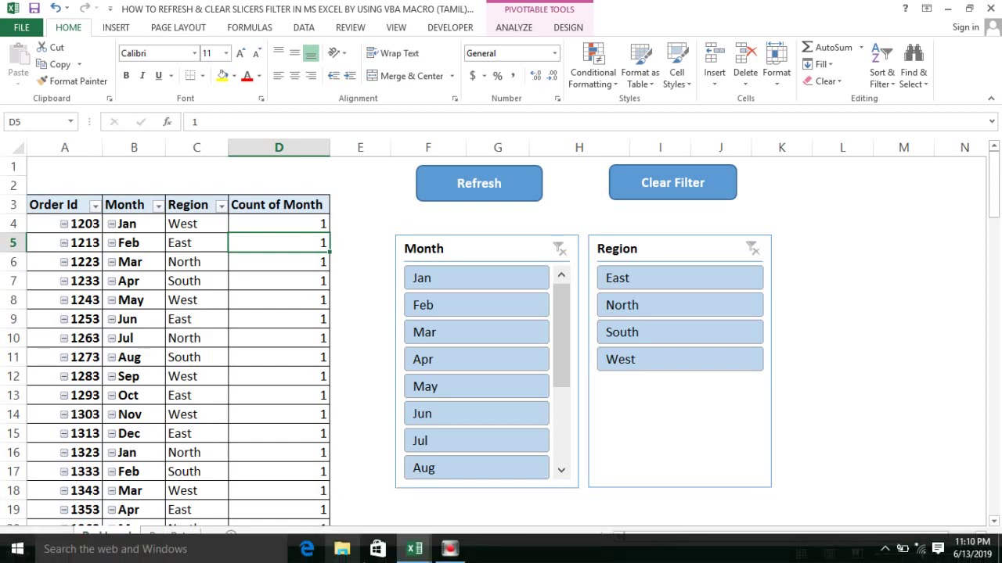